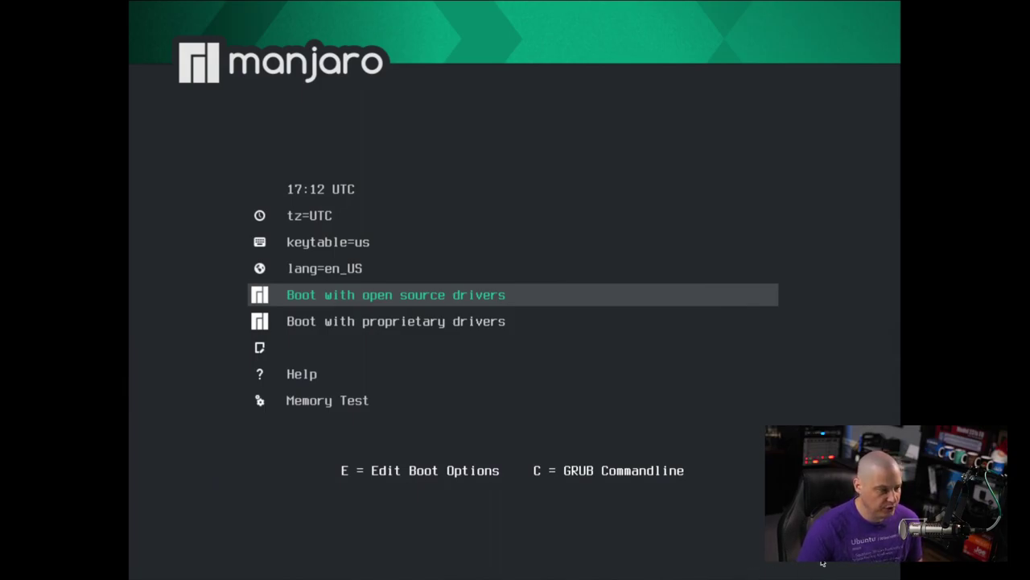
- Review the clock, keyboard and language boot settings, then pick the proprietary drivers boot entry
key("Up")
key("Up")
key("Up")
key("Up")
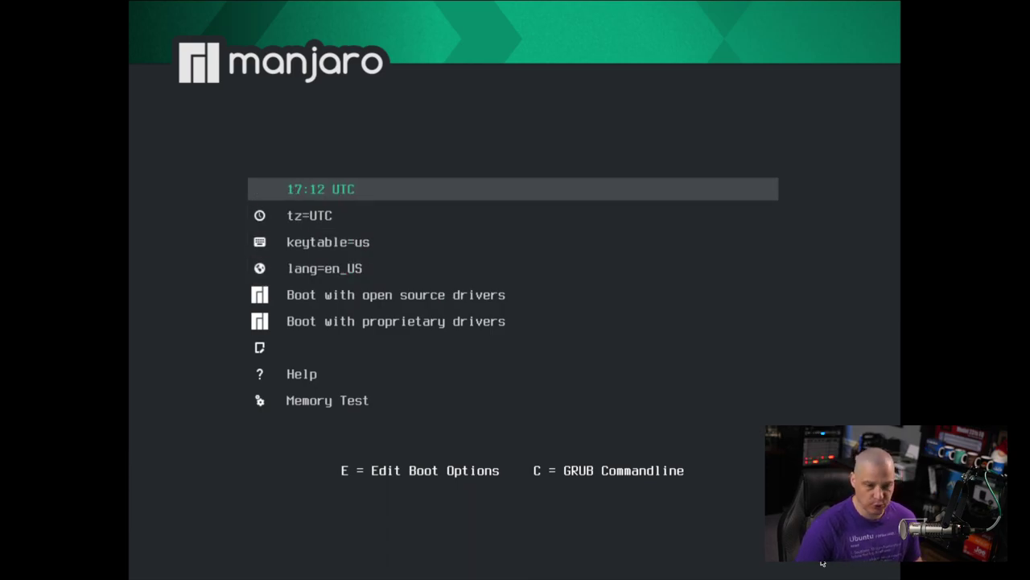
key("Down")
key("Down")
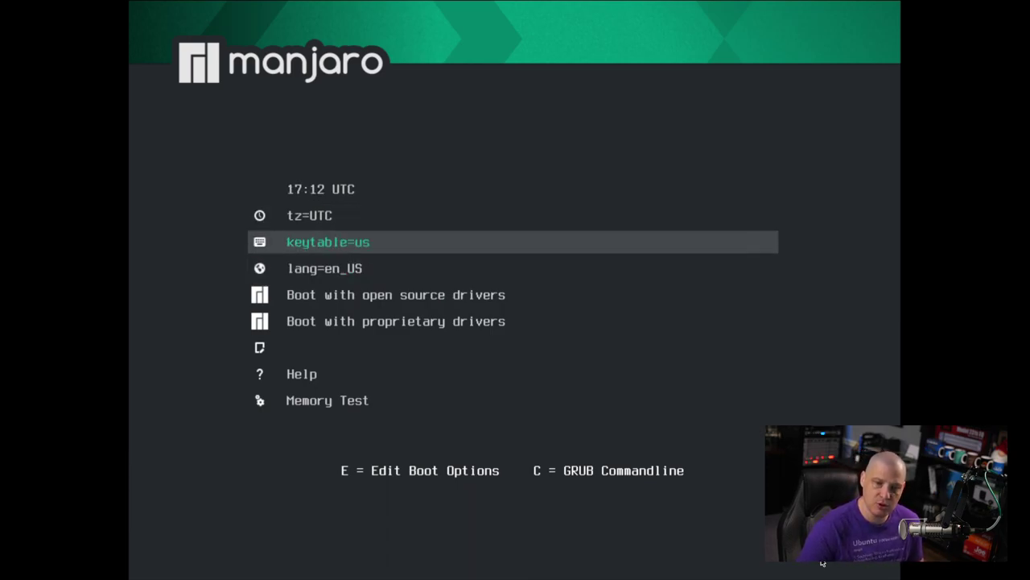
key("Down")
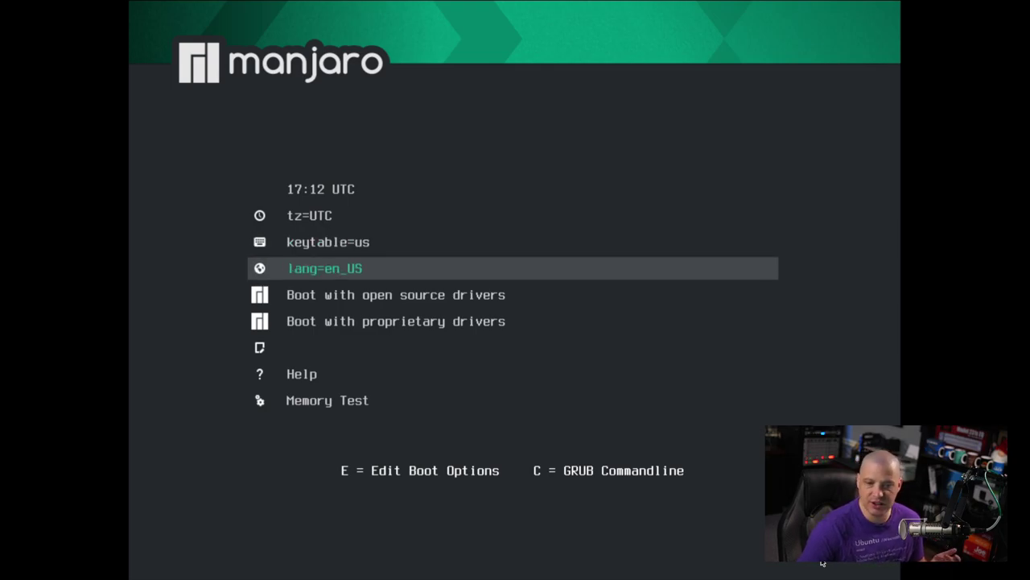
key("Down")
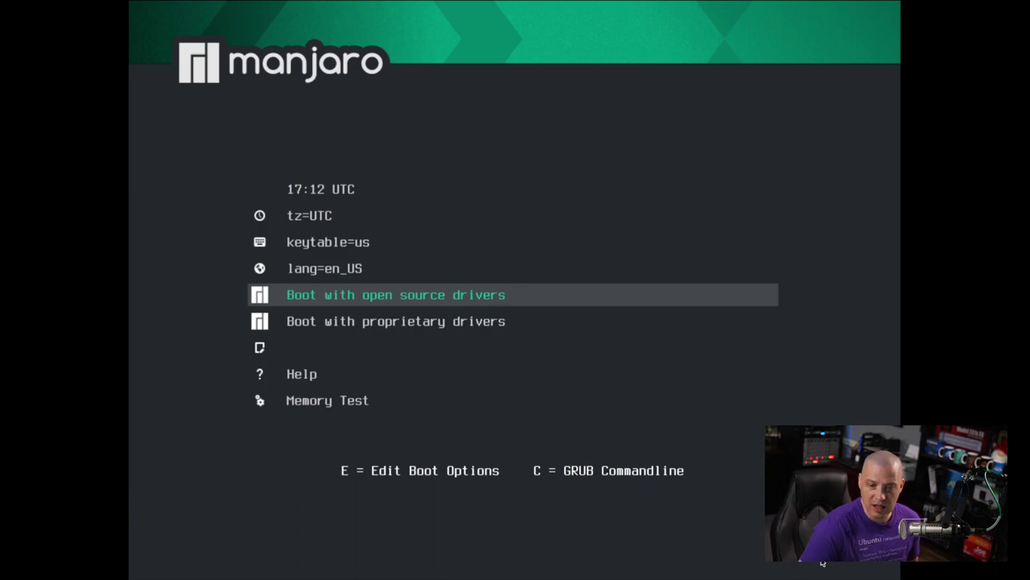
key("Down")
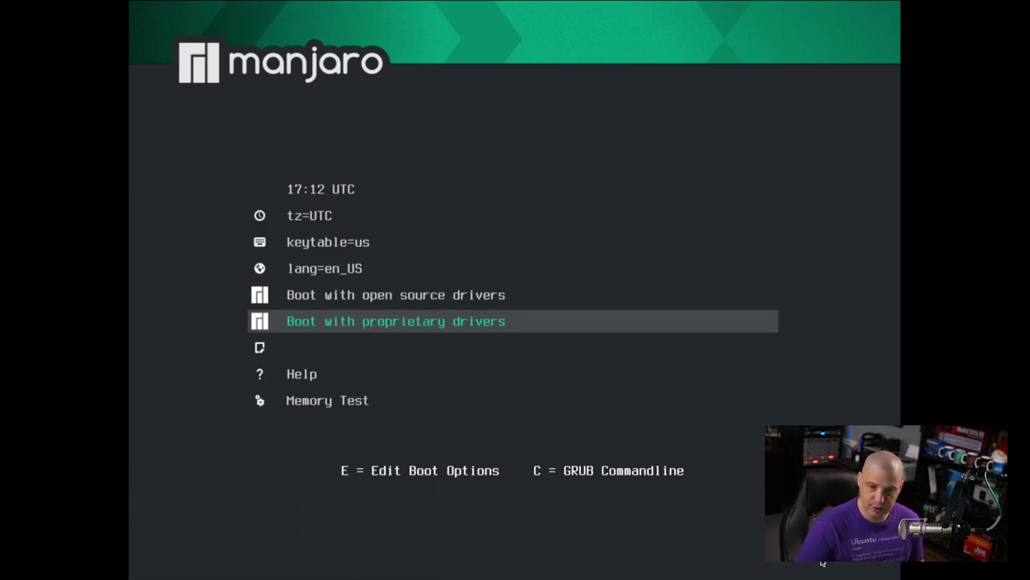
key("Up")
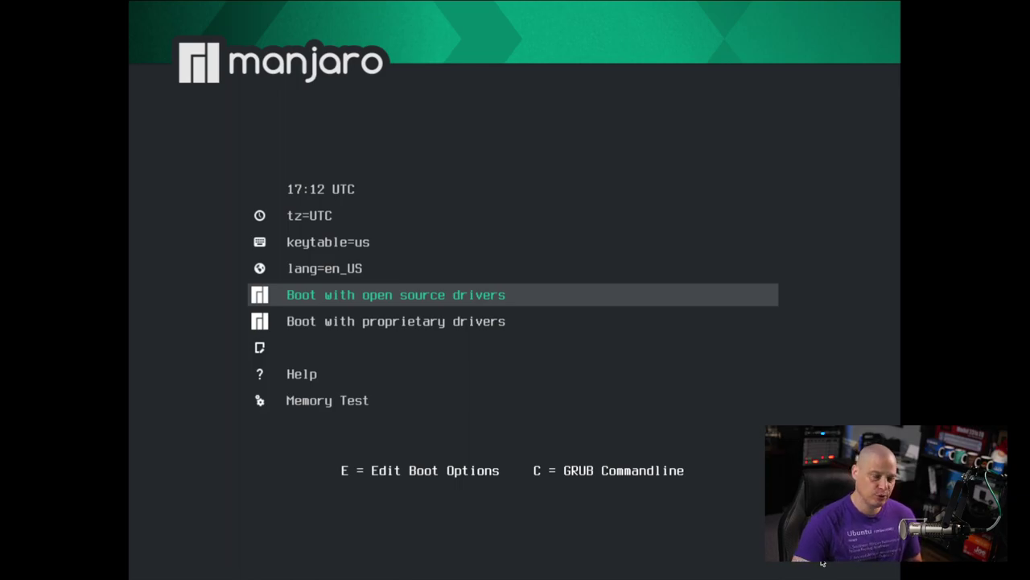
key("Down")
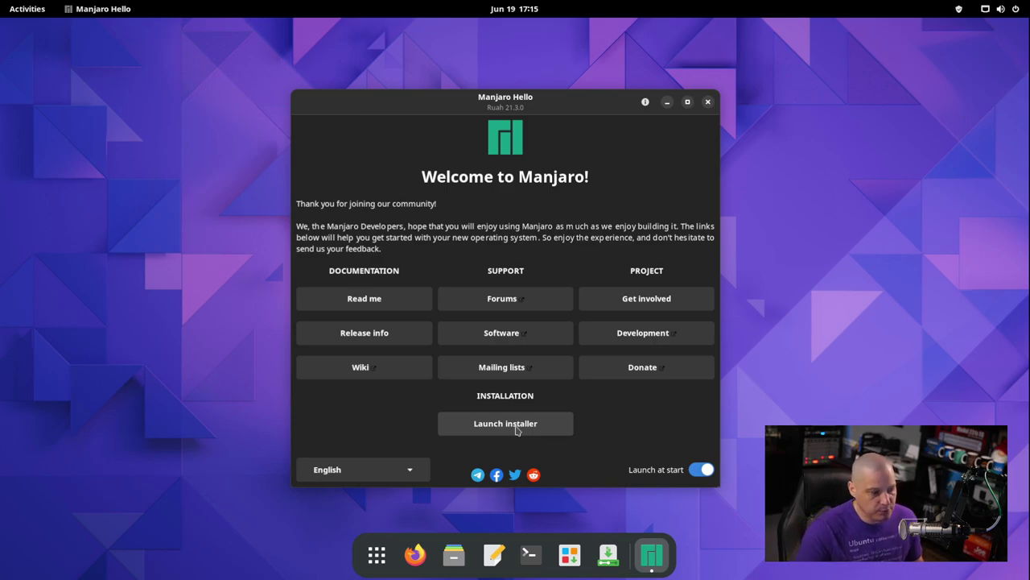
- Launch the installer and accept American English, the Chicago time zone and English (US) keyboard
left_click(516, 429)
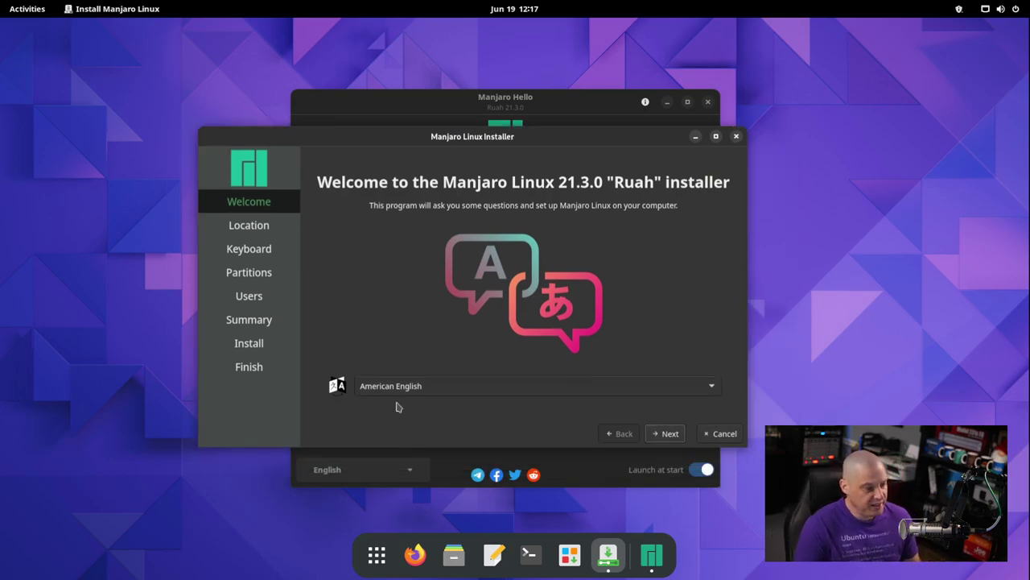
left_click(659, 437)
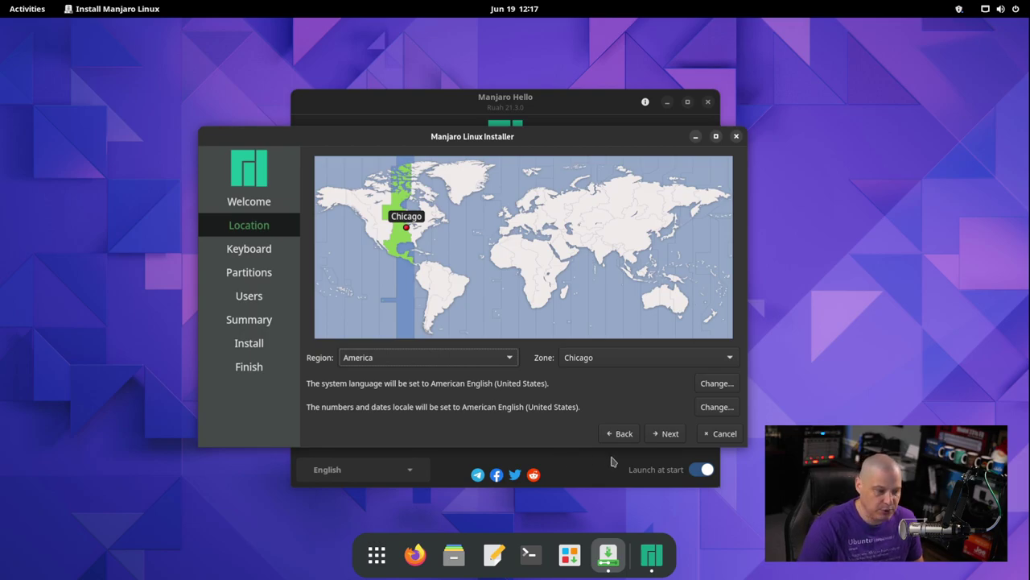
left_click(662, 439)
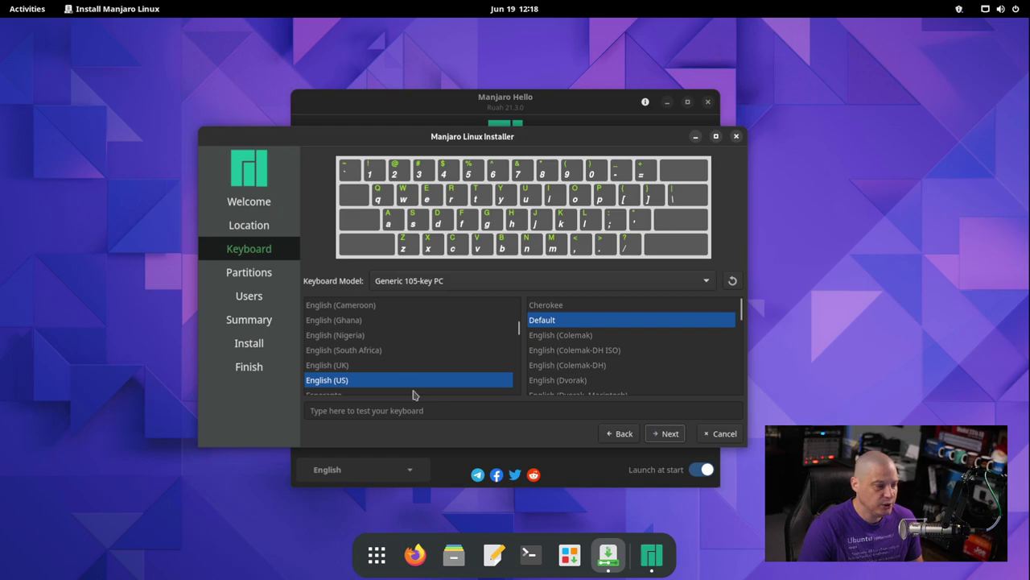
left_click(665, 434)
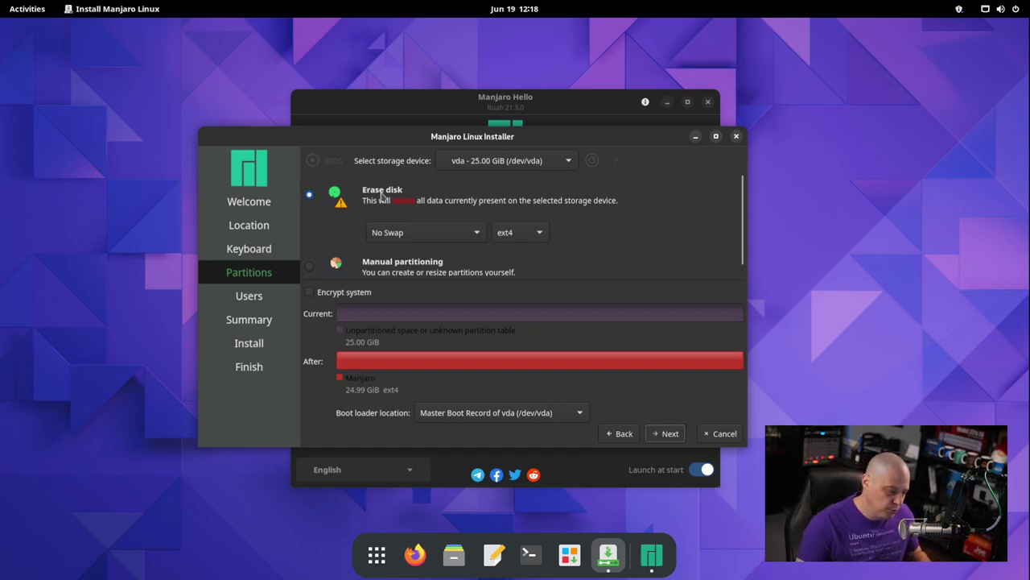
- Choose Erase disk partitioning with Swap to file
left_click(307, 270)
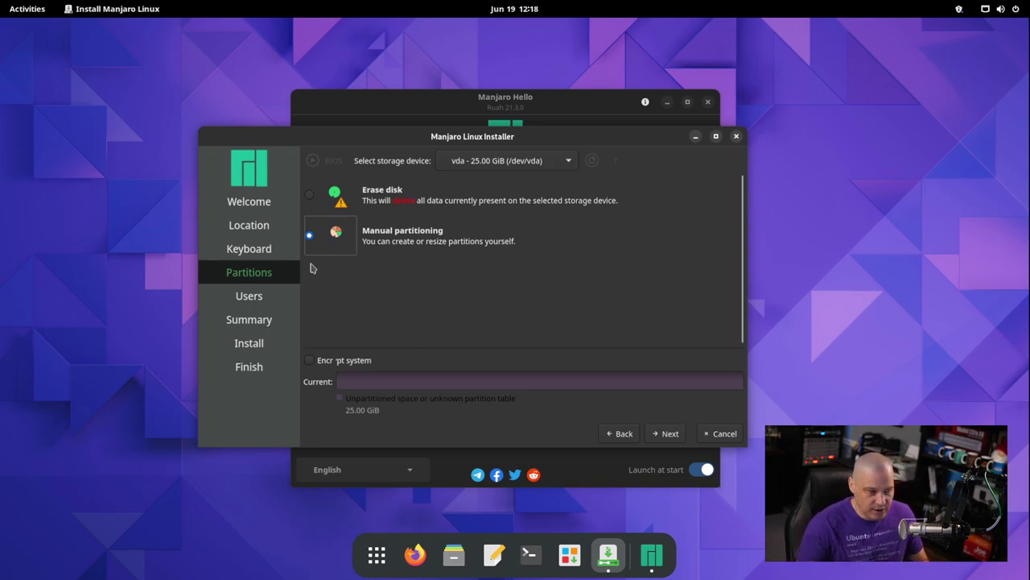
left_click(310, 194)
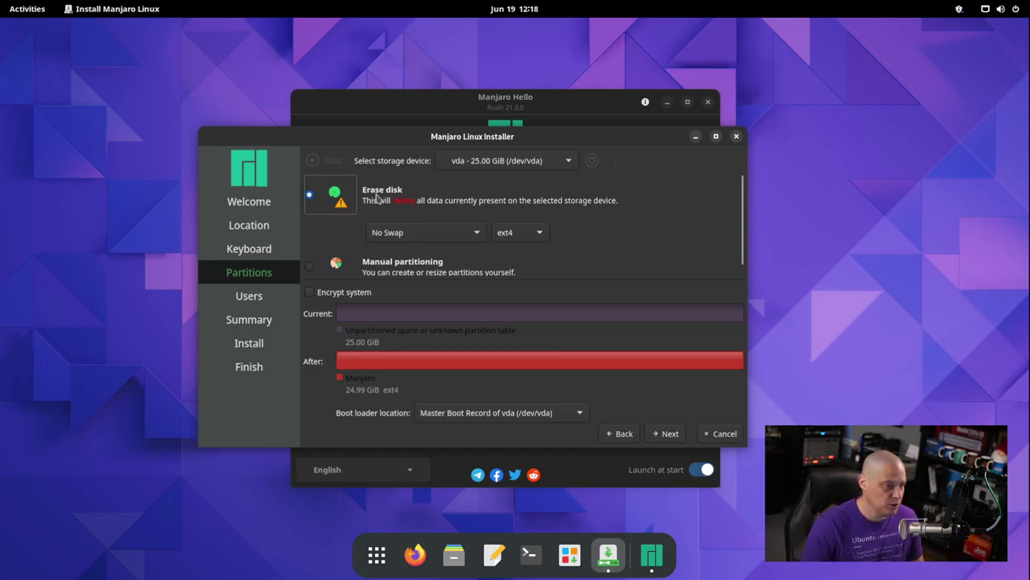
left_click(428, 236)
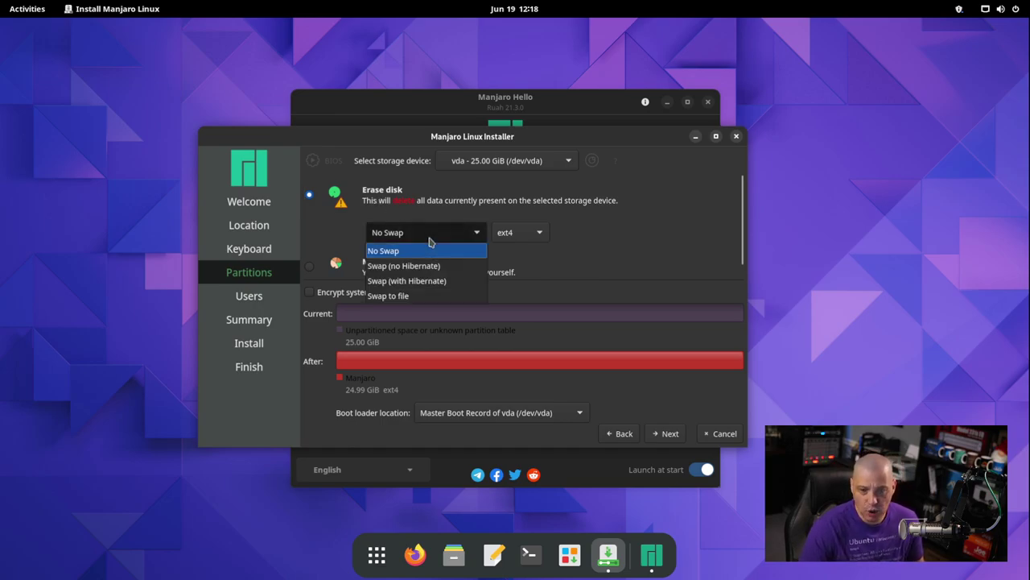
left_click(437, 297)
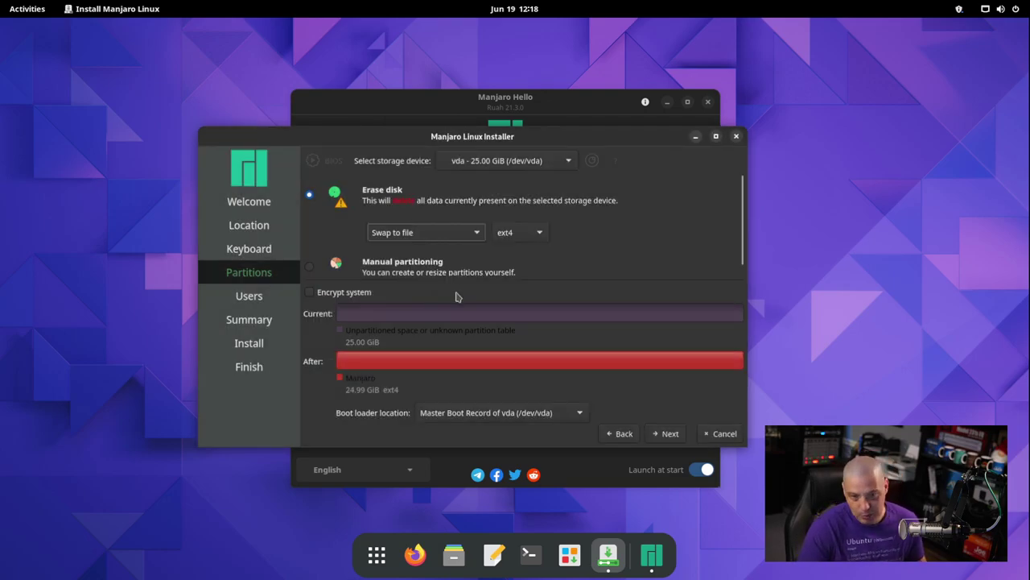
left_click(448, 235)
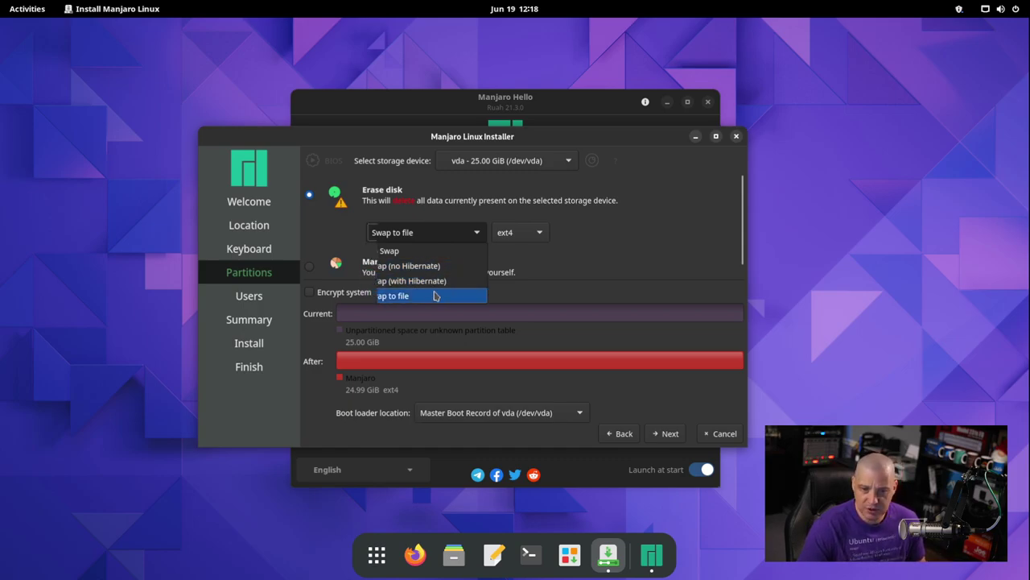
left_click(434, 295)
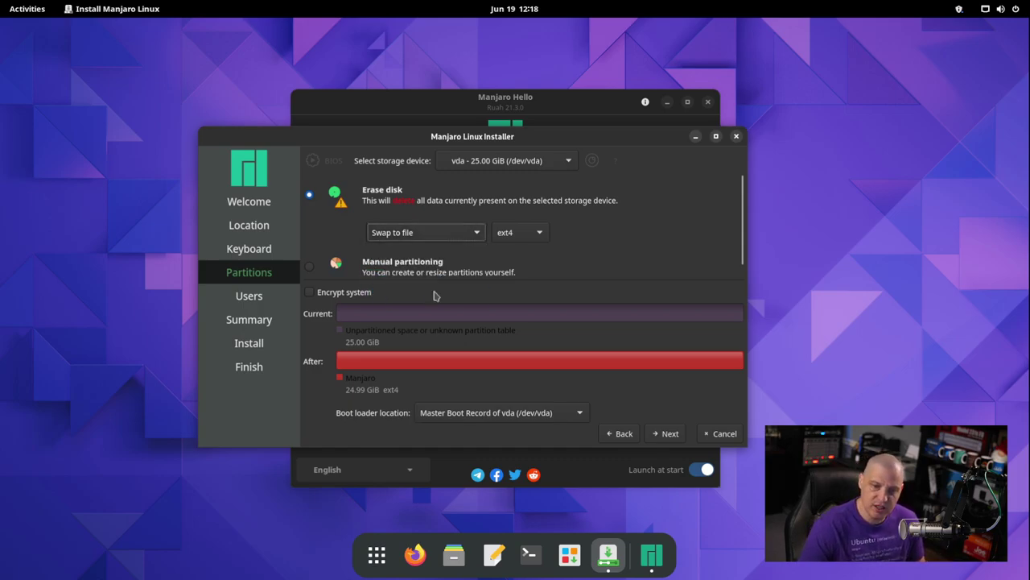
- Keep ext4, enable Encrypt system, and enter the encryption passphrase
left_click(540, 233)
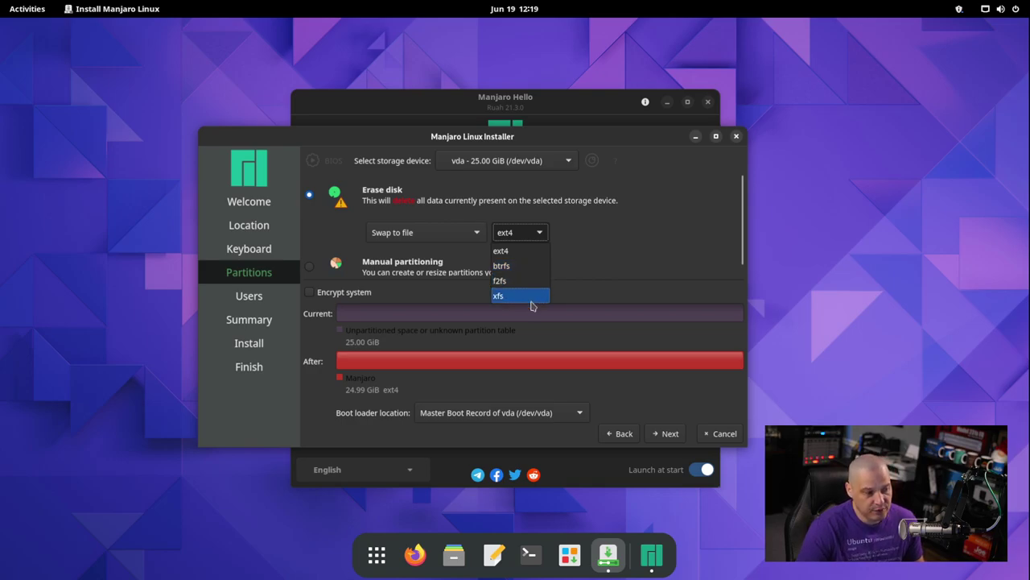
left_click(538, 251)
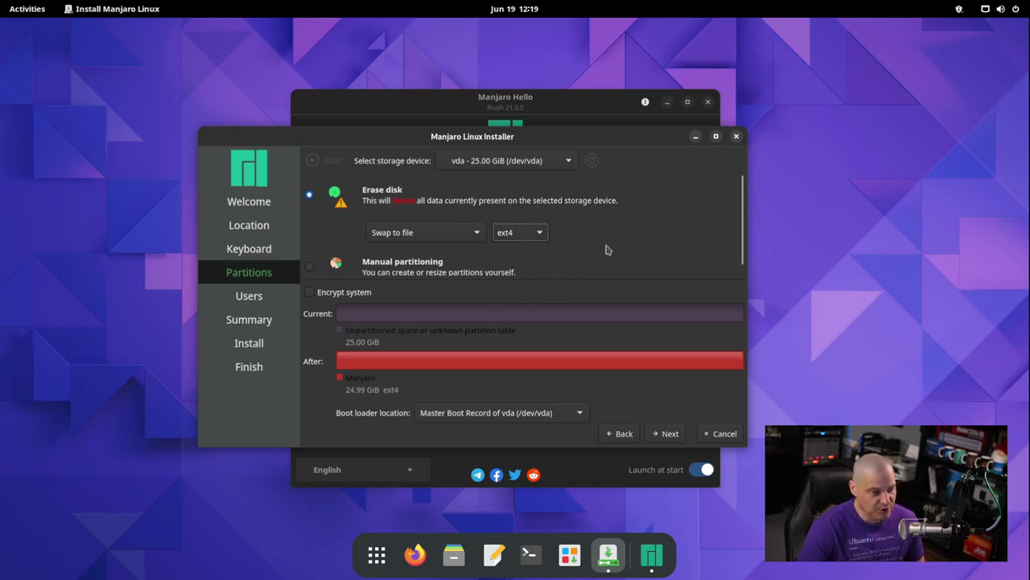
left_click(309, 295)
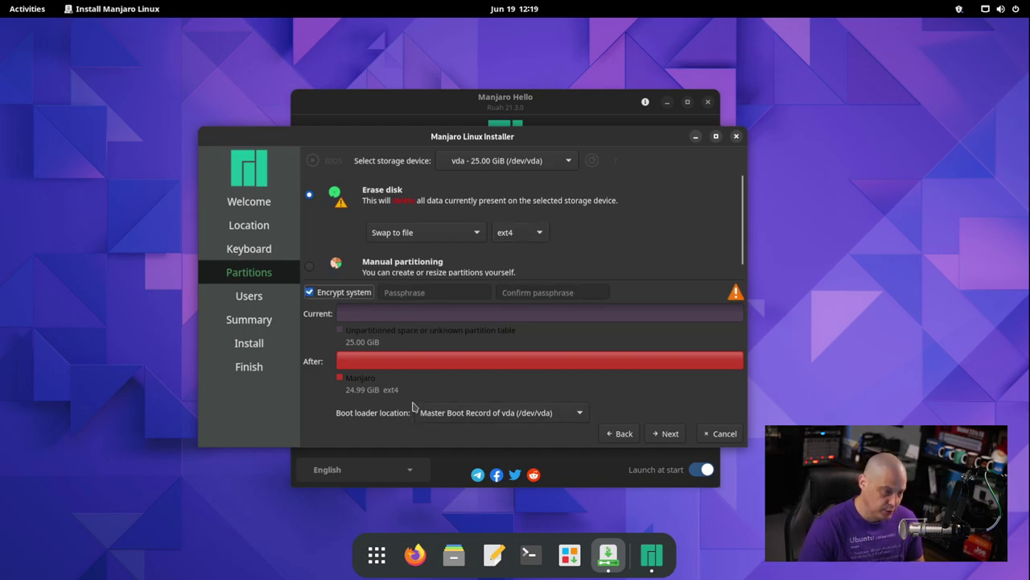
left_click(467, 298)
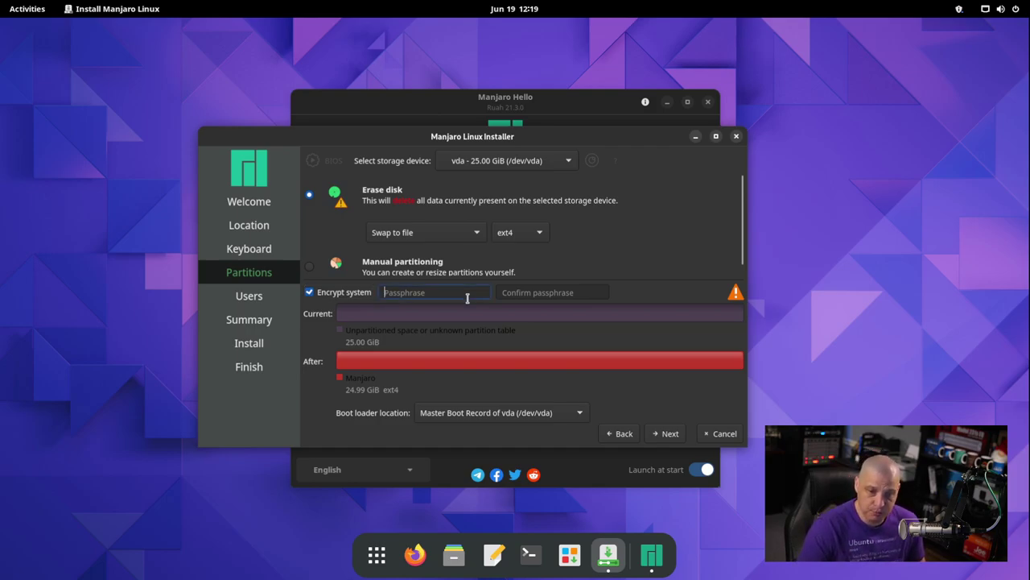
type("aa")
left_click(522, 295)
- Confirm the passphrase, enter the user name, and set the computer name to manjaro-virt
type("aa")
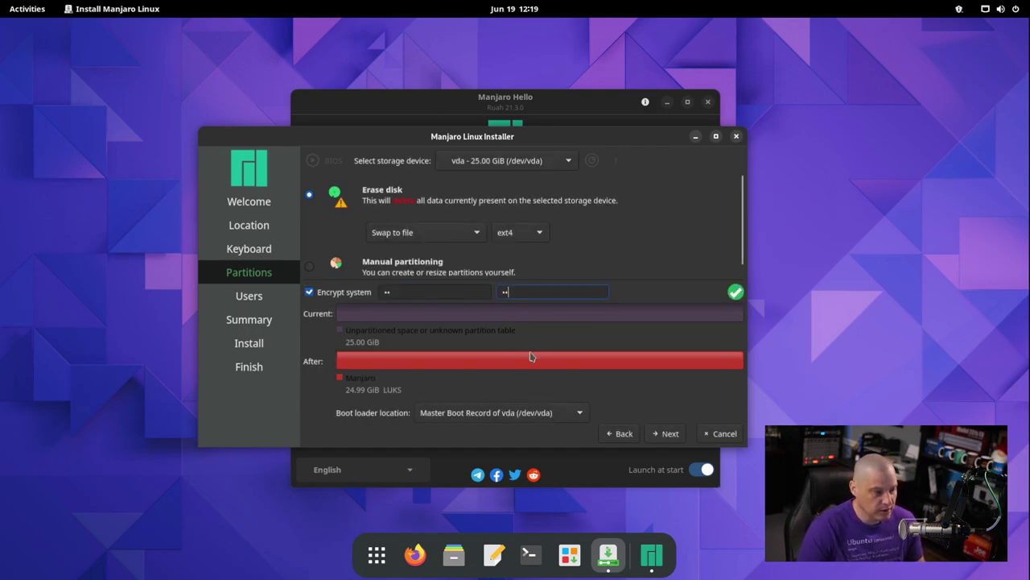
left_click(670, 434)
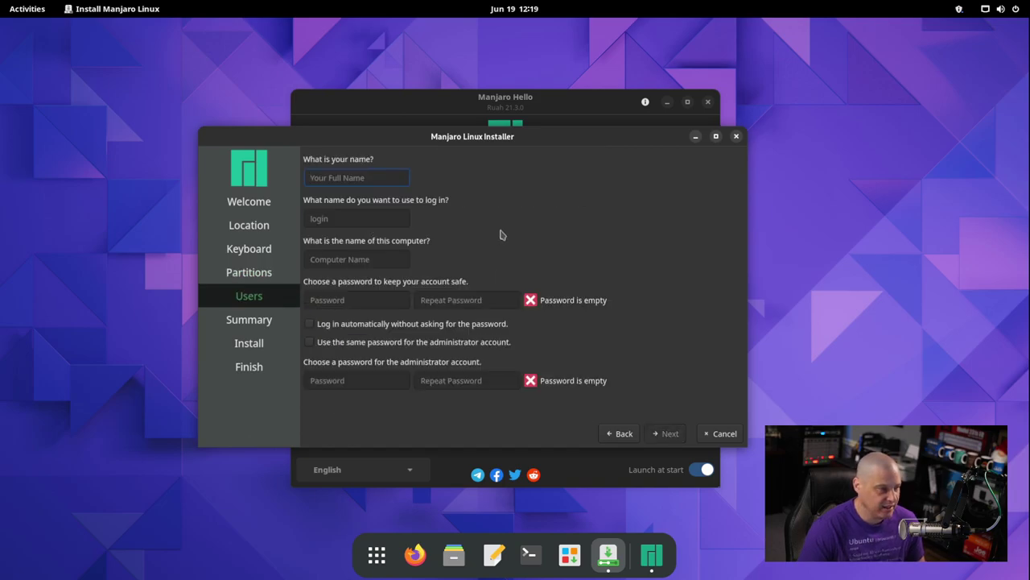
type("dt")
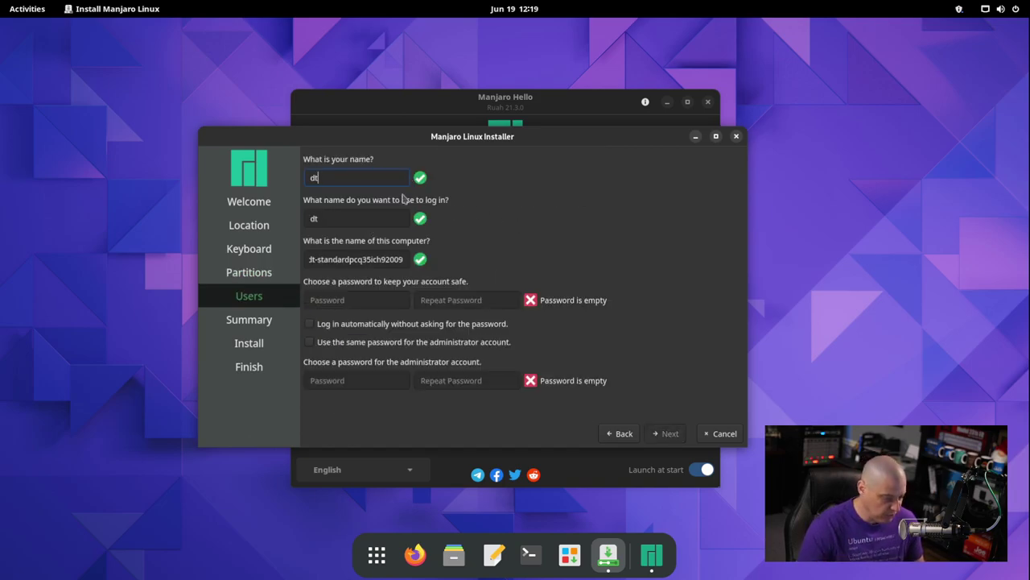
triple_click(349, 263)
key("BackSpace")
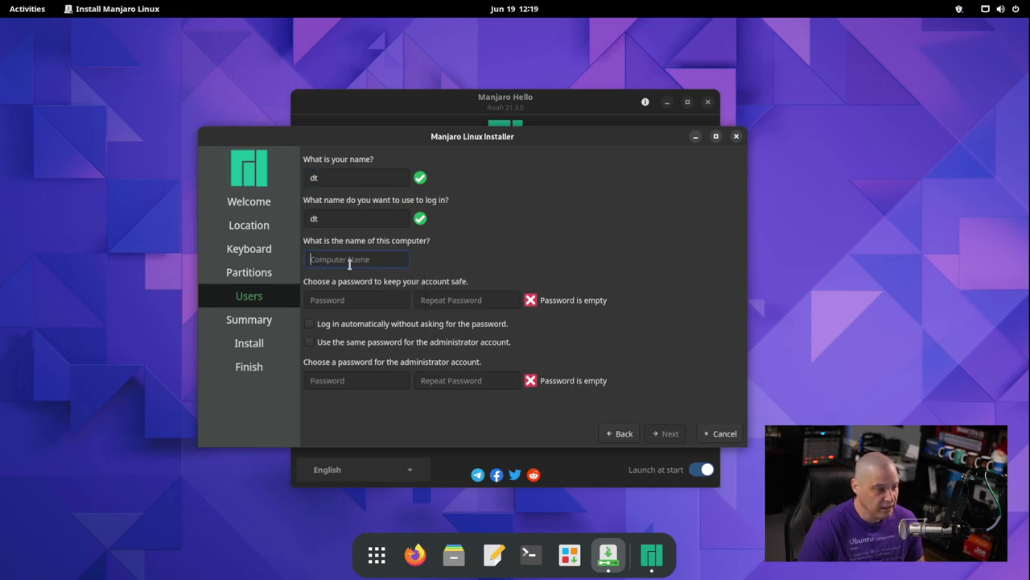
type("dt")
key("BackSpace")
key("BackSpace")
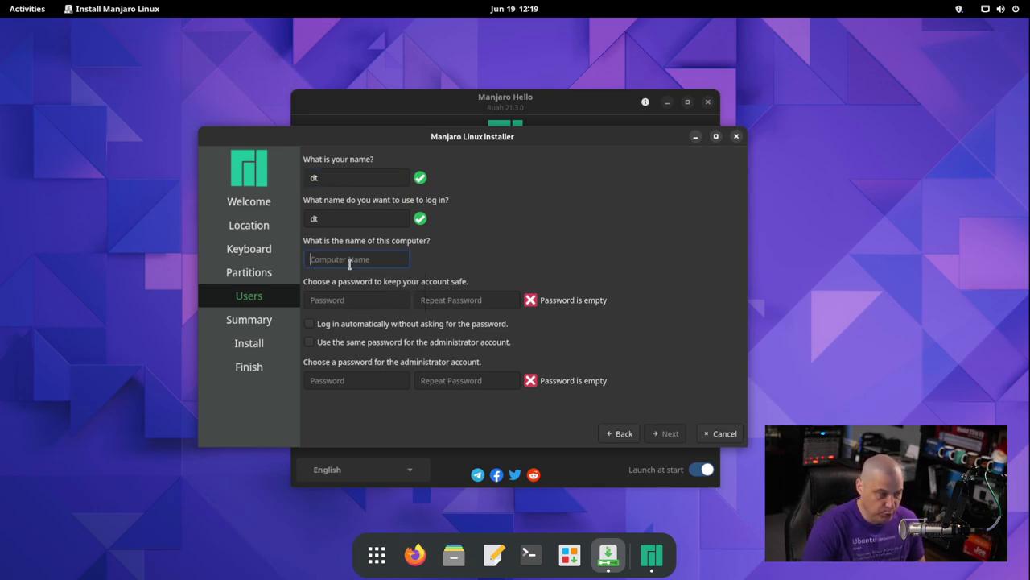
type("manjaro")
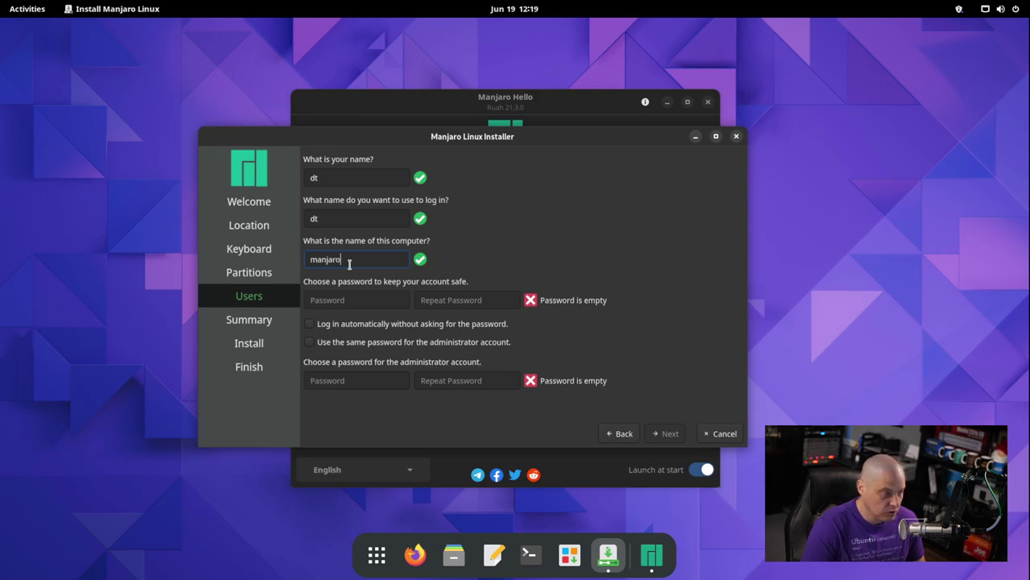
type("-virt")
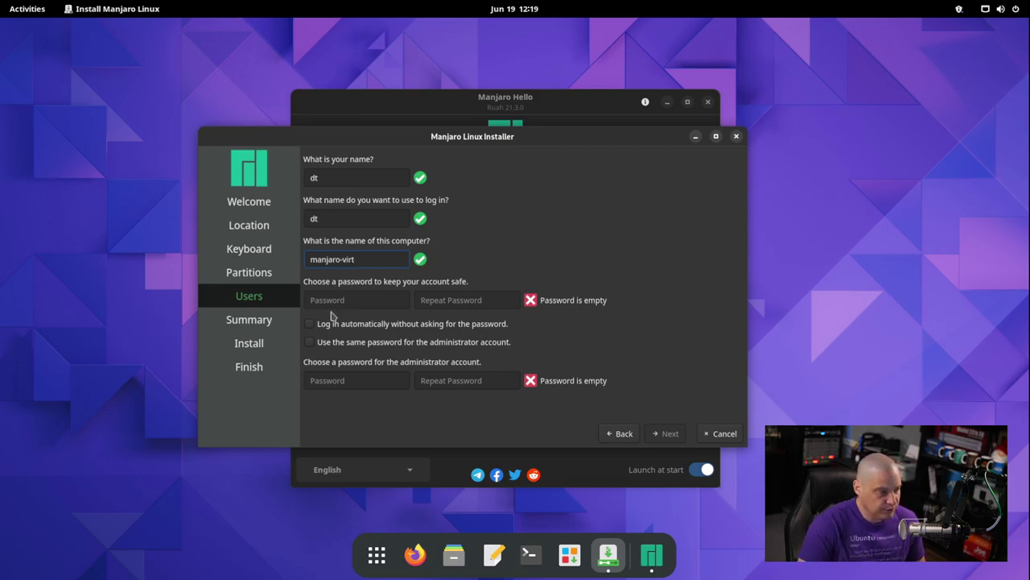
- Enter and repeat the account password, reuse it for the administrator, and continue to Summary
left_click(355, 299)
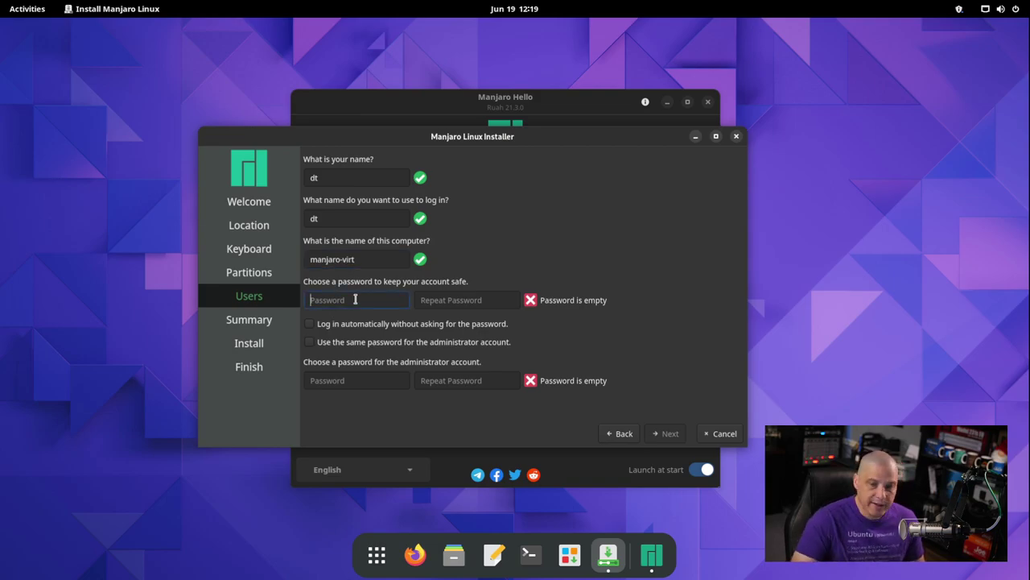
type("dt")
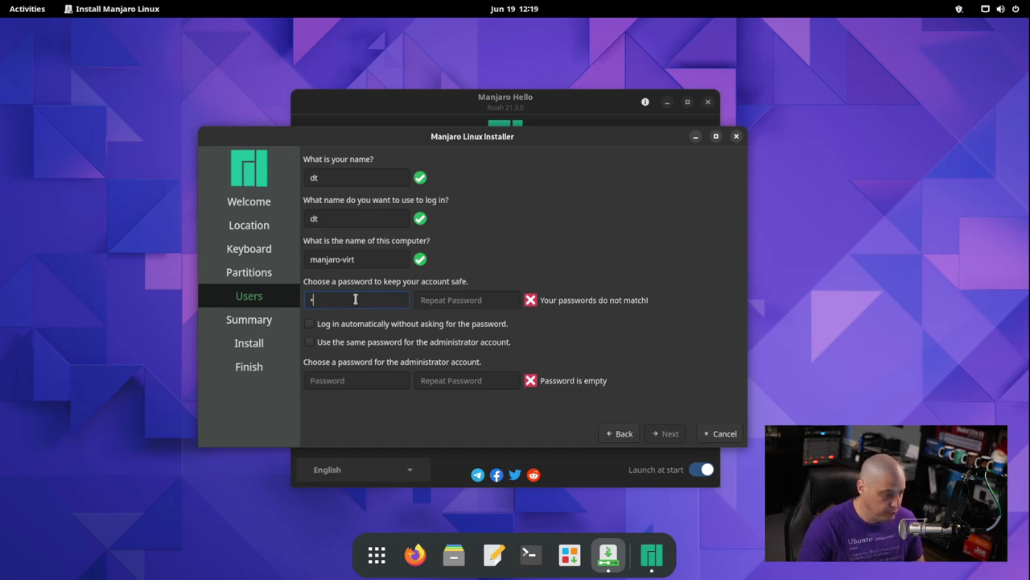
left_click(460, 303)
type("dt")
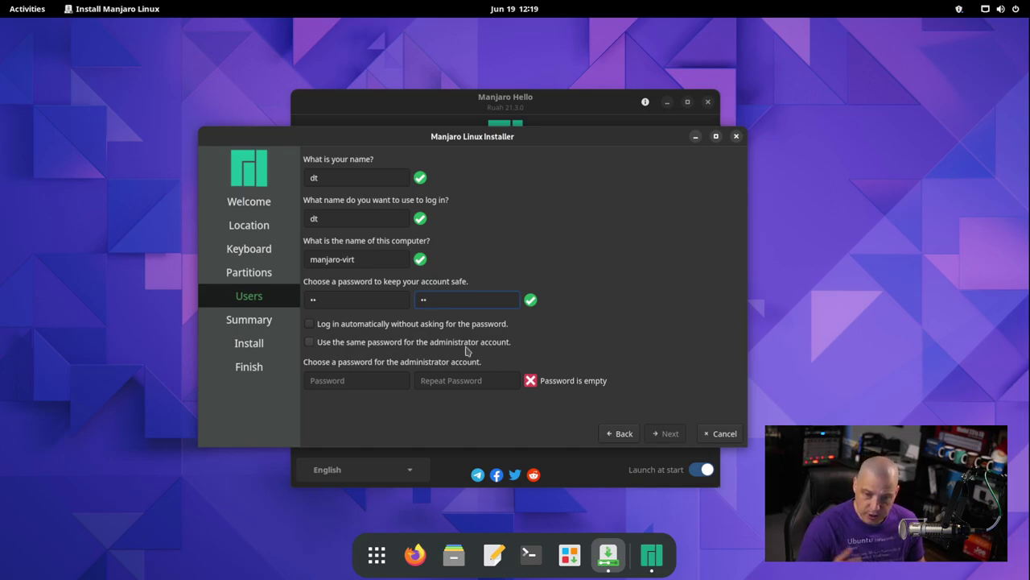
left_click(311, 342)
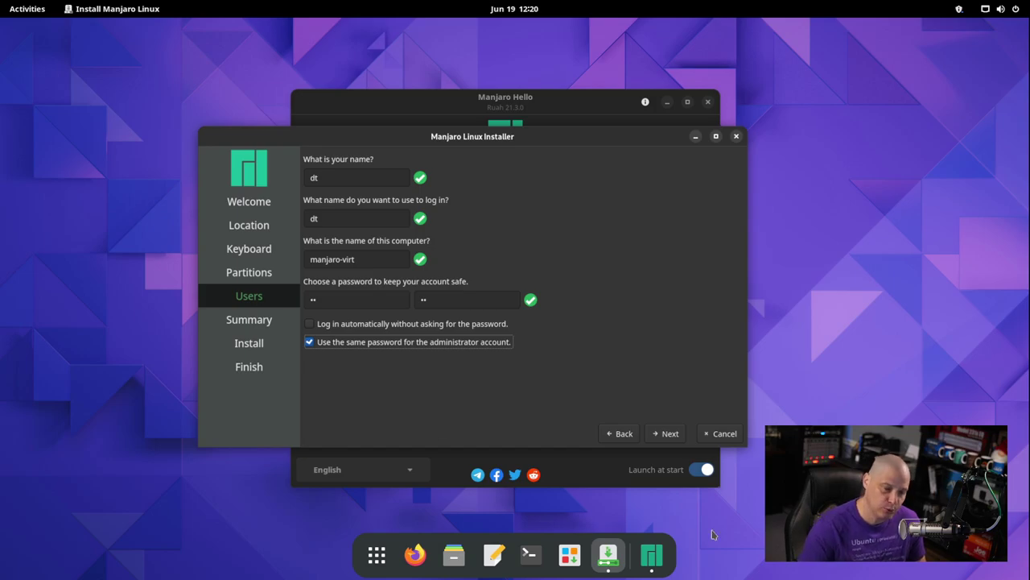
left_click(670, 434)
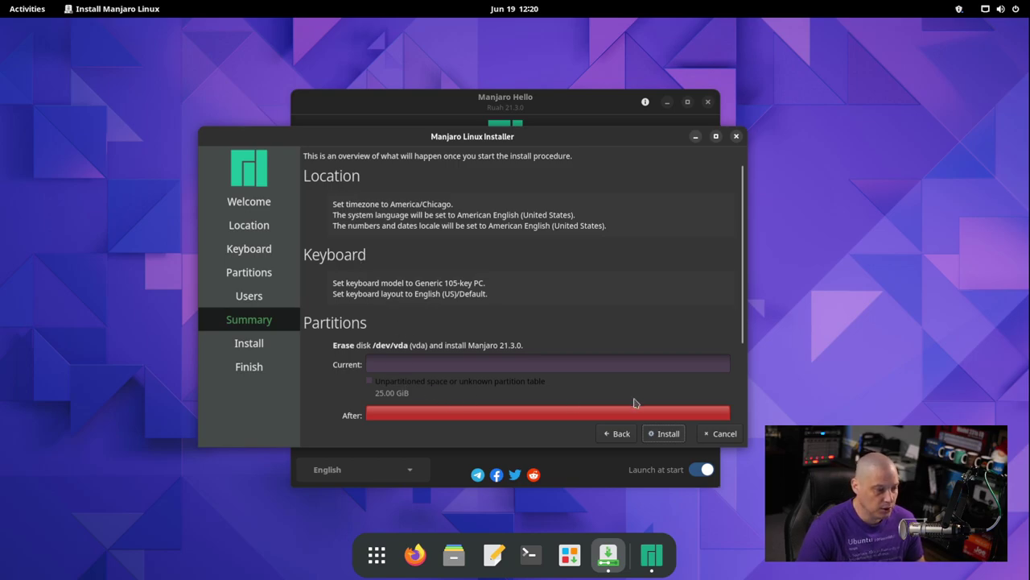
- Start the installation and confirm erasing /dev/vda to install Manjaro 21.3.0
left_click(667, 438)
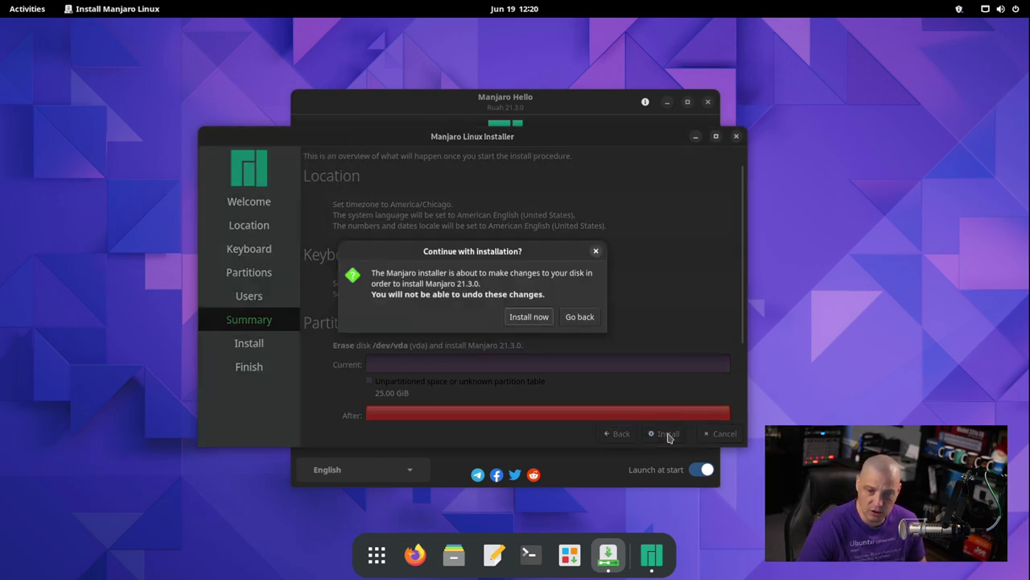
left_click(521, 319)
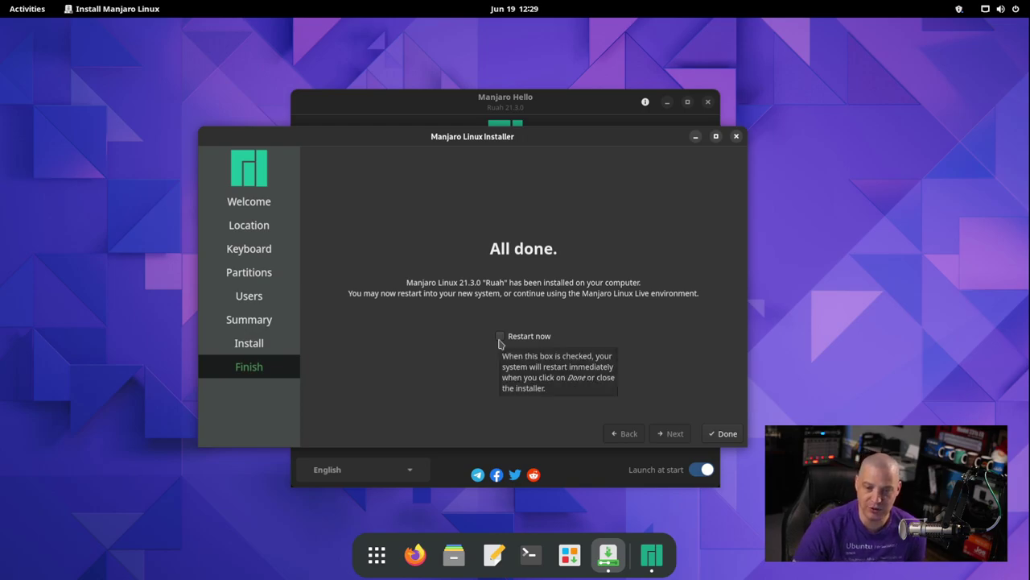
- Enable 'Restart now' on the Finish page so the machine reboots into the installed system
left_click(500, 338)
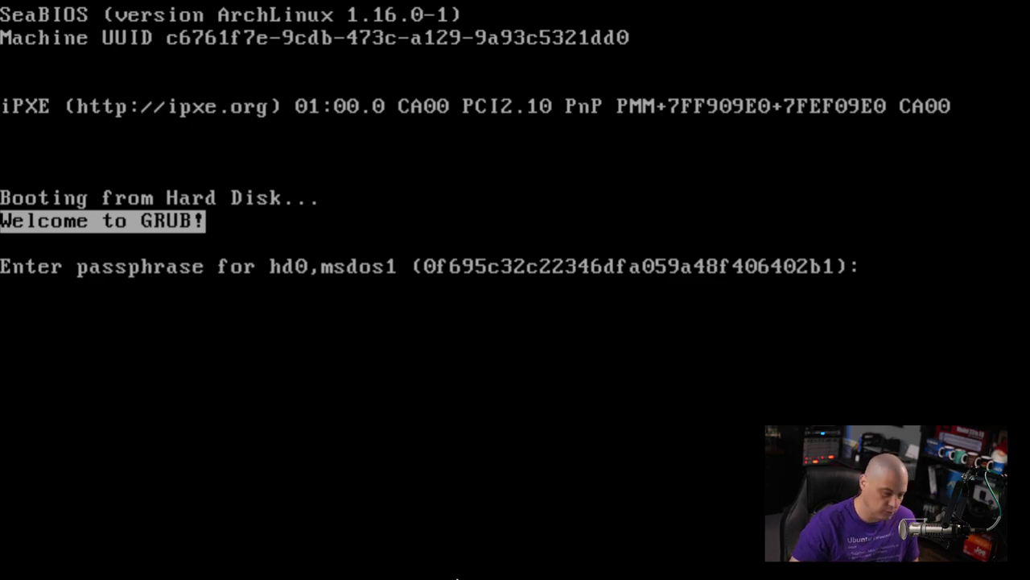
- Unlock the encrypted disk, log in to the GNOME session, and bring Manjaro Hello forward
key("Return")
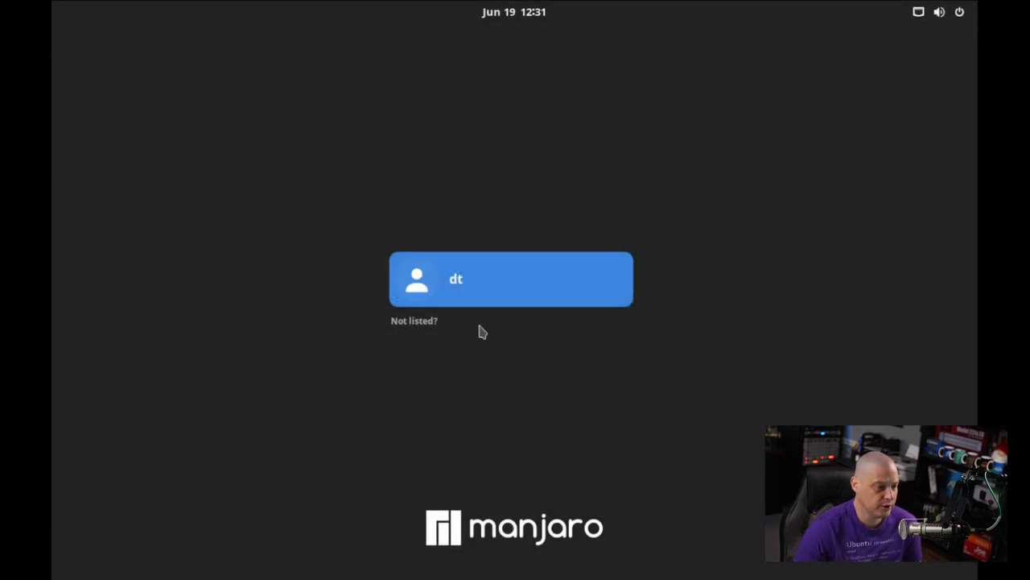
left_click(473, 295)
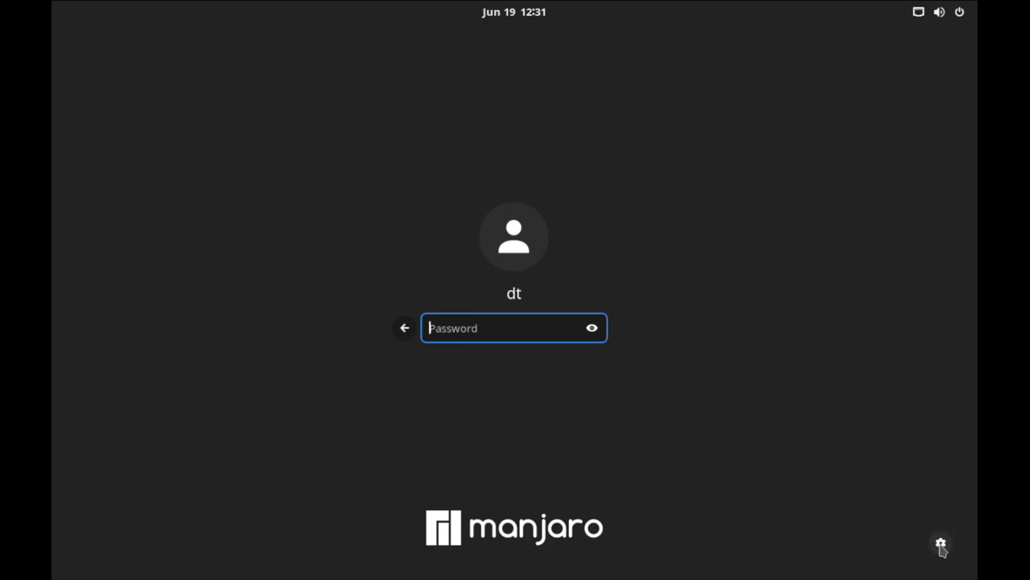
left_click(941, 545)
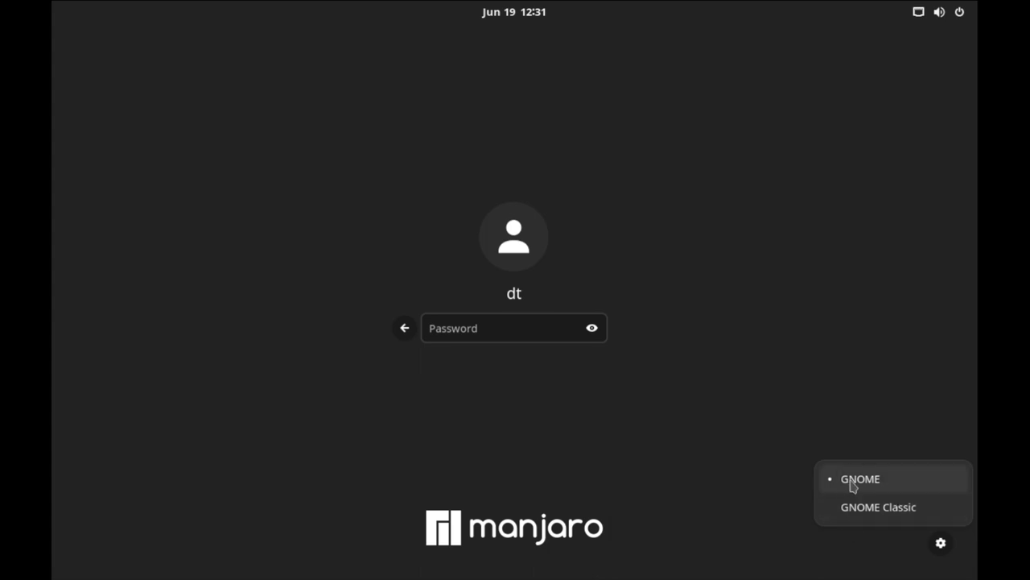
left_click(771, 414)
type("••")
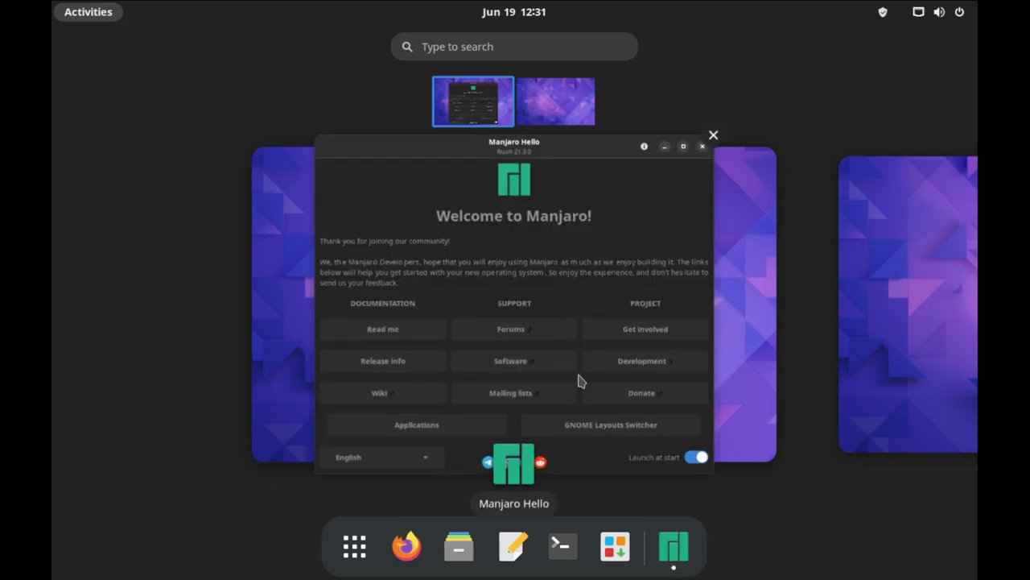
left_click(633, 219)
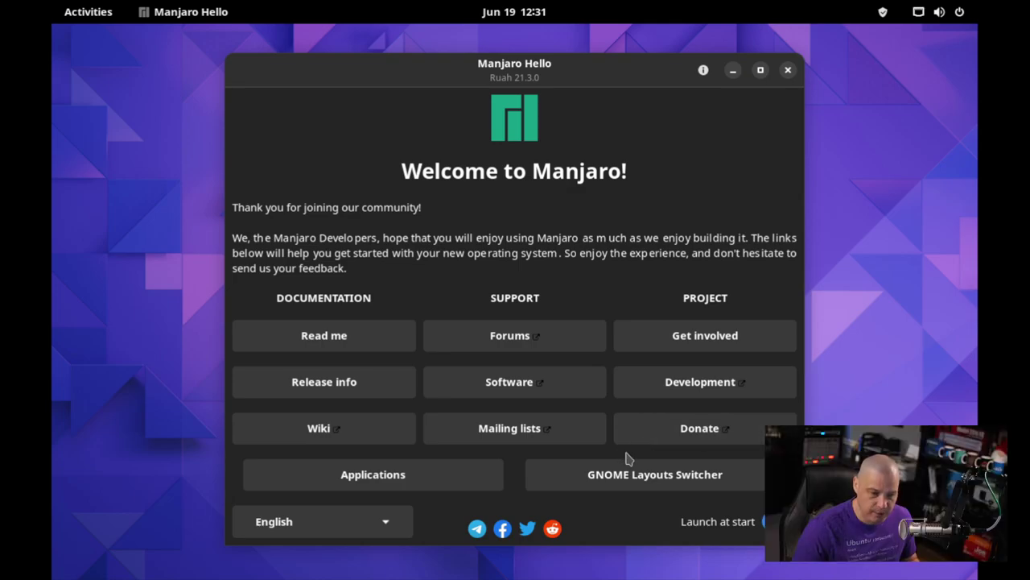
- Open Terminal from the overview and run 'xrandr -s 1920x1080'
key("super")
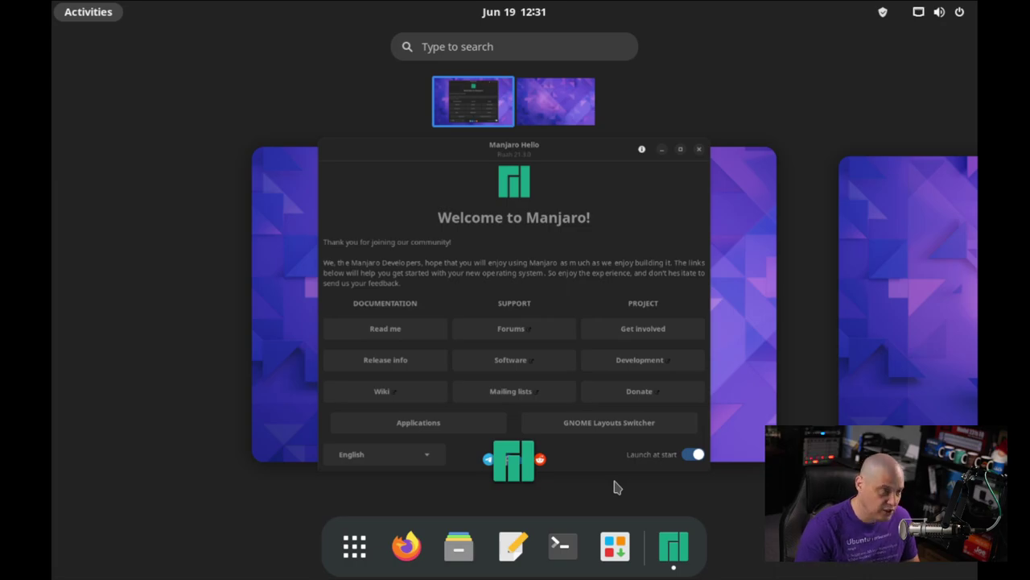
type("term")
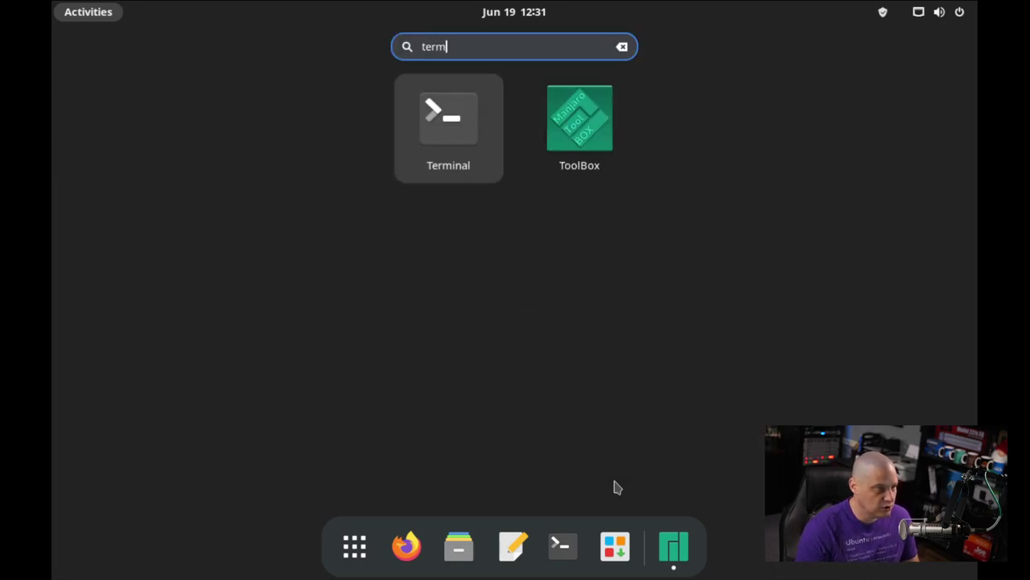
key("Return")
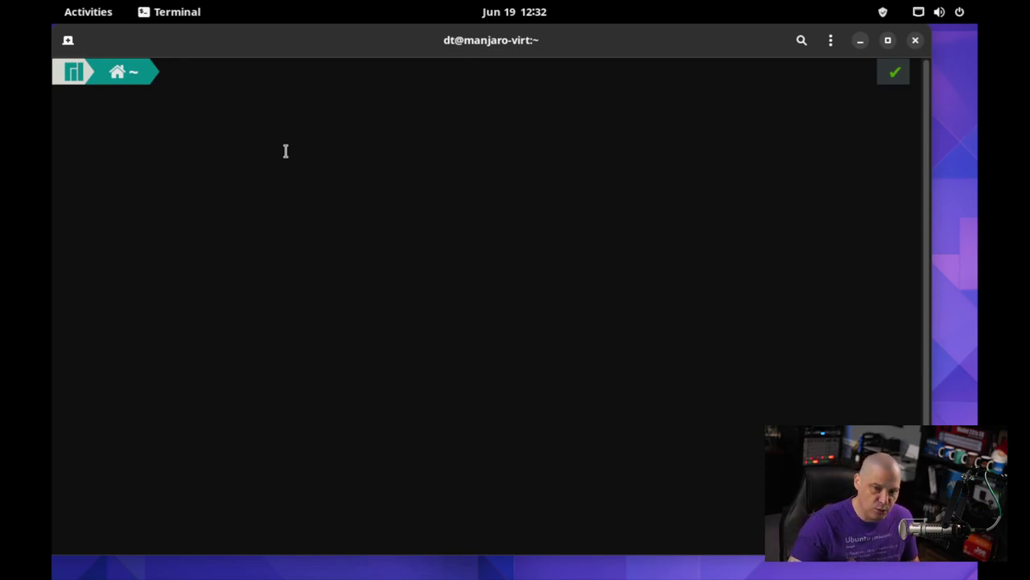
type("xrandr -")
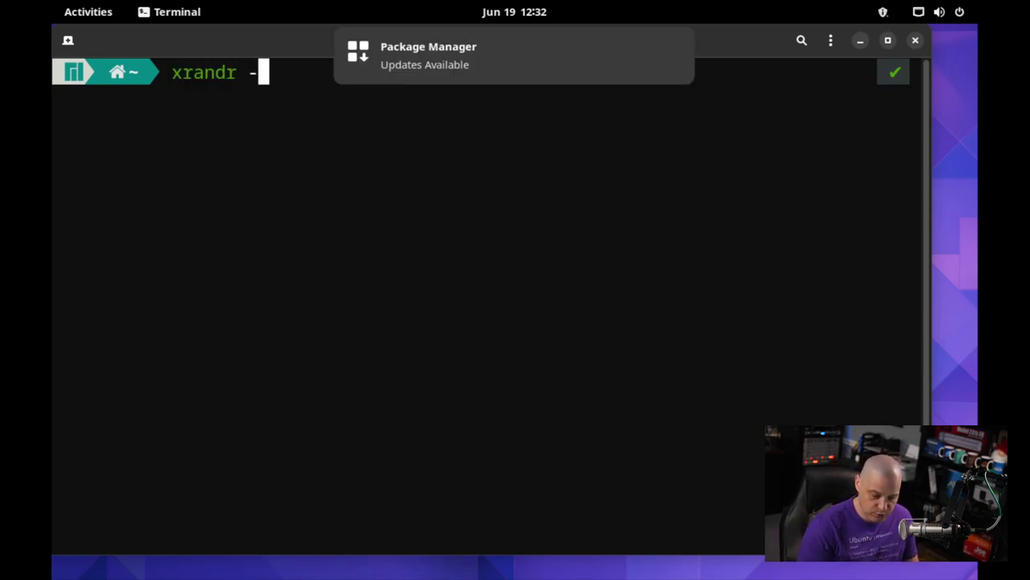
type("s ")
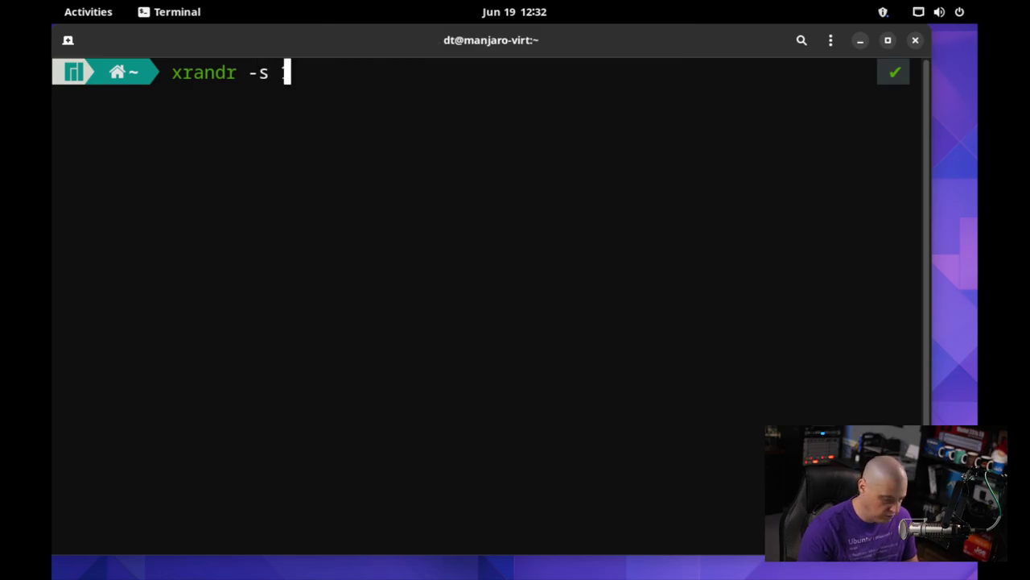
type("1920x108")
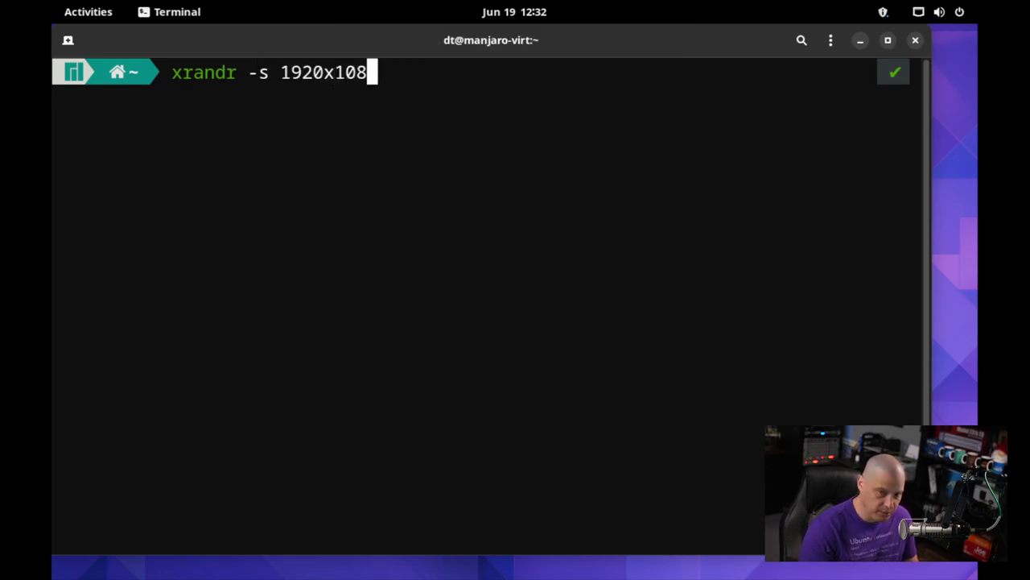
type("0")
key("Return")
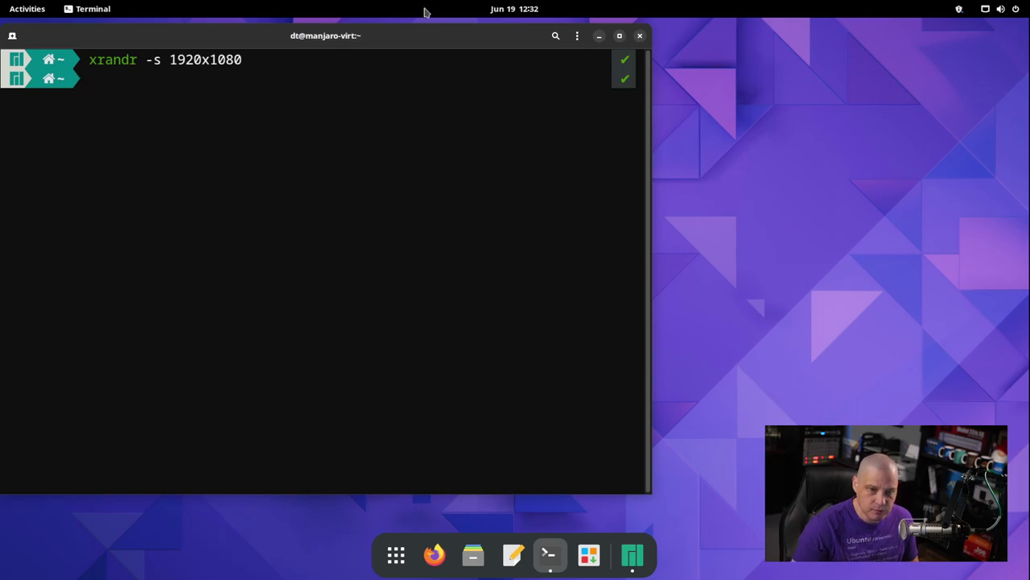
- Close Terminal, centre Manjaro Hello, and confirm 1920 × 1080 in Displays settings
left_click(639, 36)
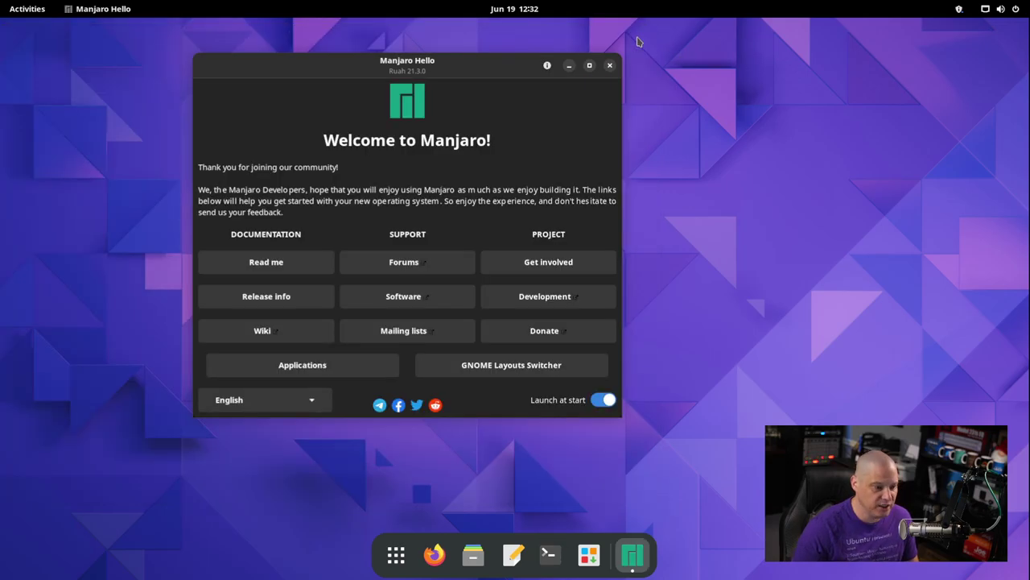
left_click_drag(475, 68, 582, 106)
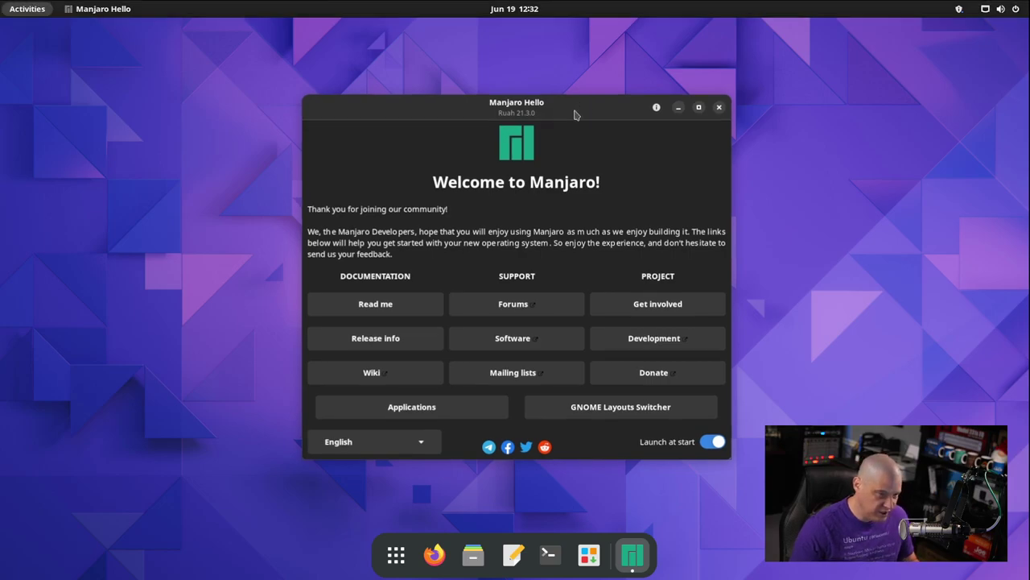
key("super")
type("display")
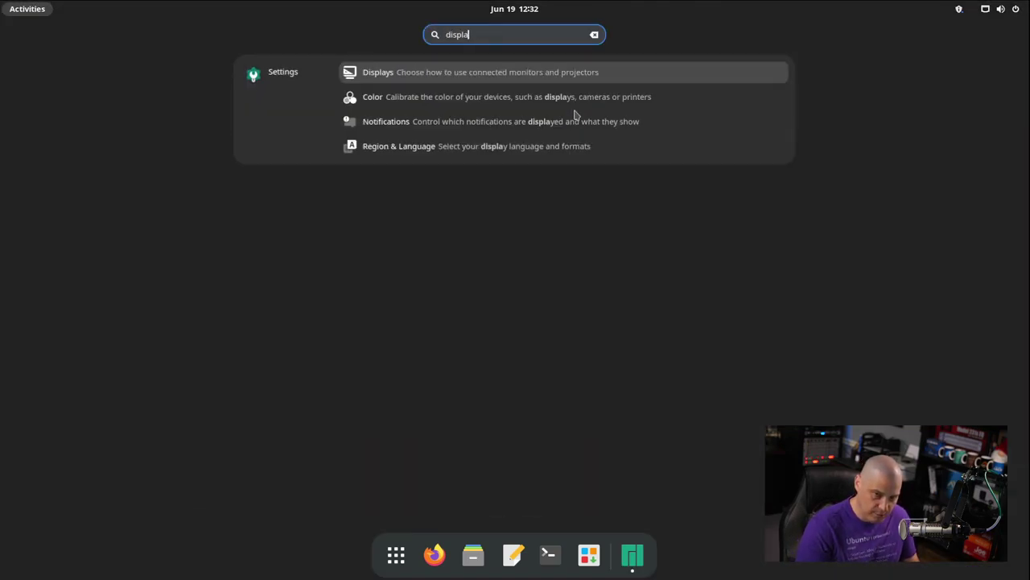
left_click(378, 71)
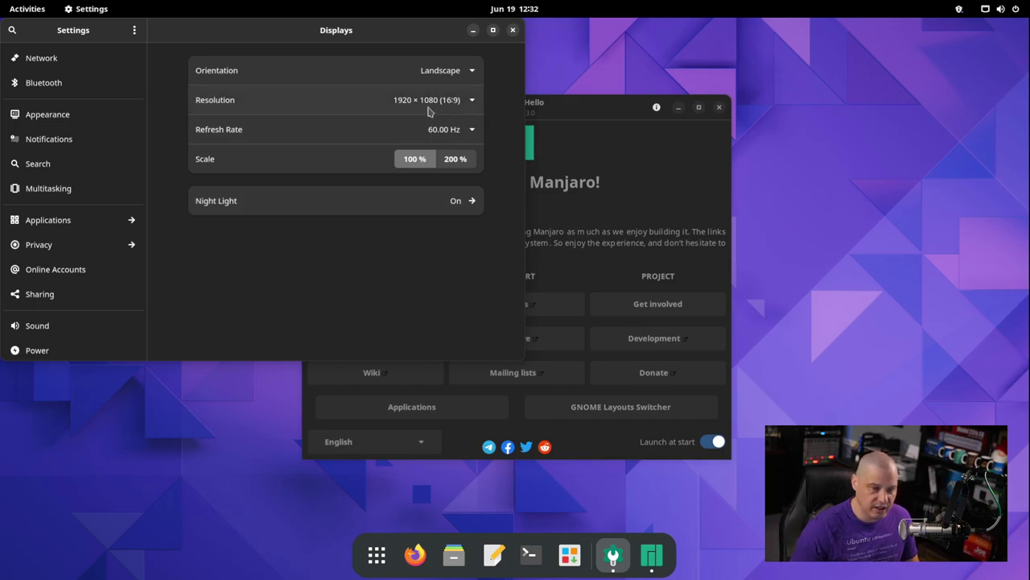
left_click(514, 30)
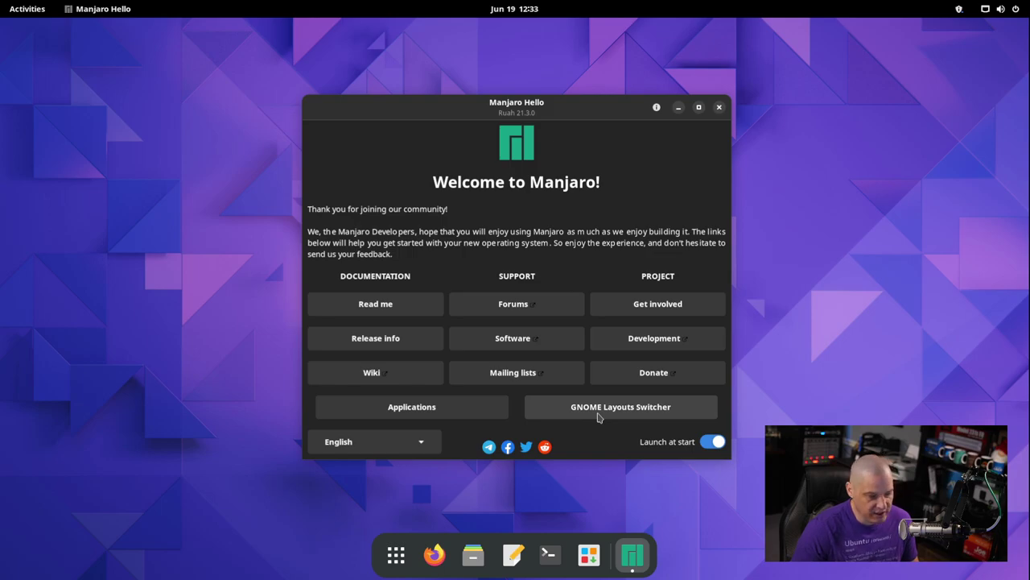
- Trial-mark Chromium, Vivaldi and Opera in Browsers, then revert so only Firefox stays marked
left_click(424, 413)
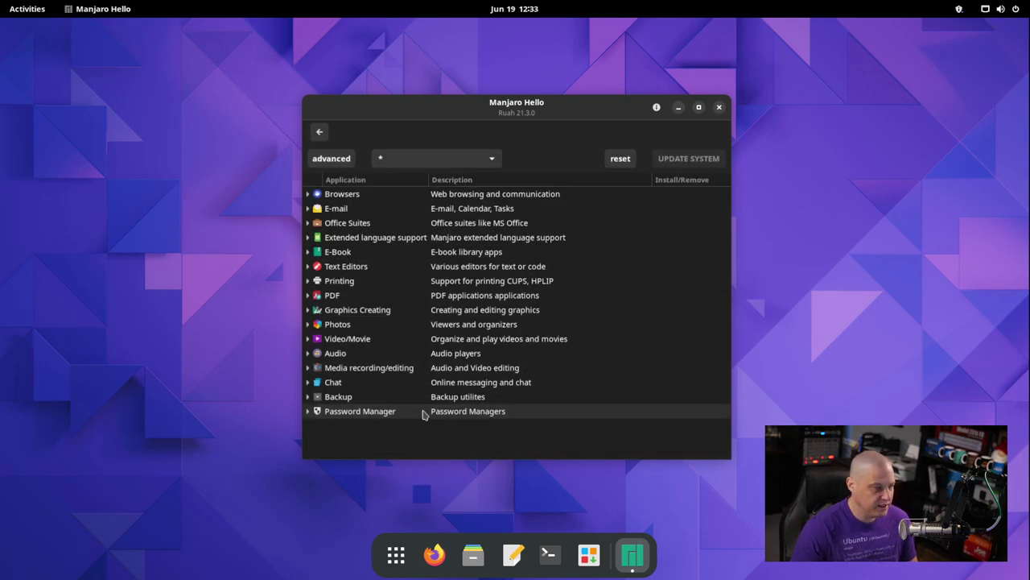
left_click(307, 194)
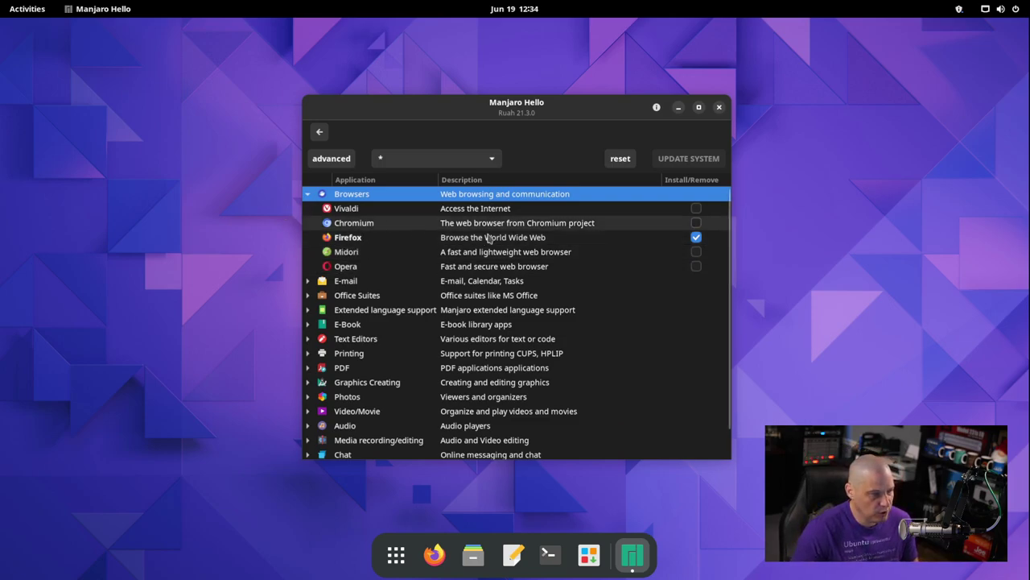
left_click(696, 223)
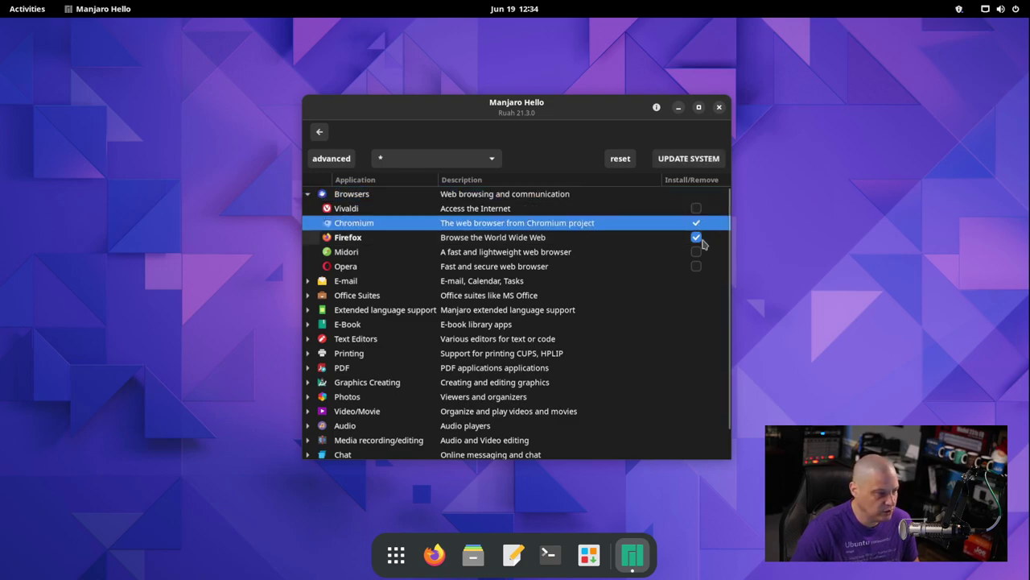
left_click(696, 237)
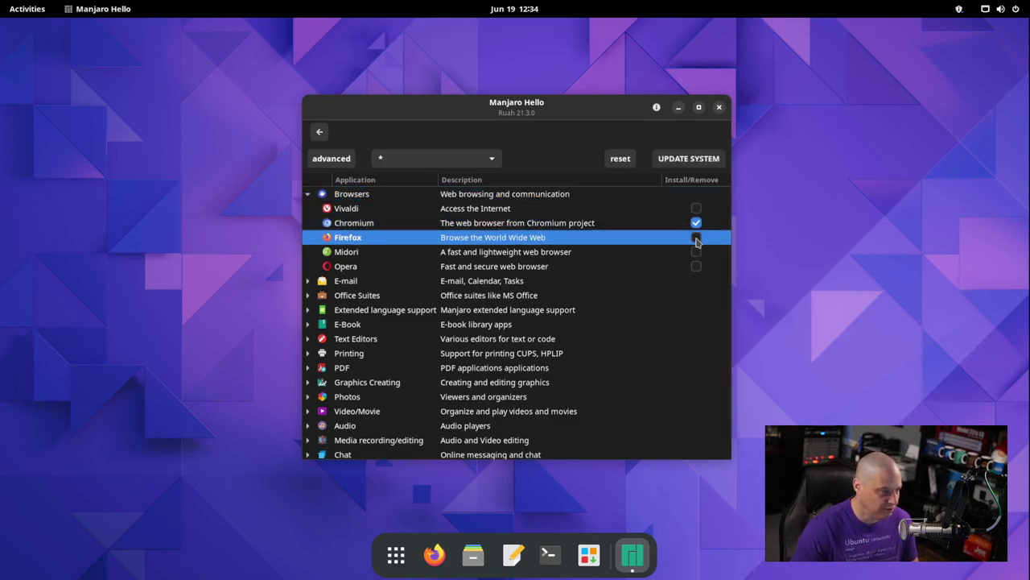
left_click(696, 208)
left_click(697, 223)
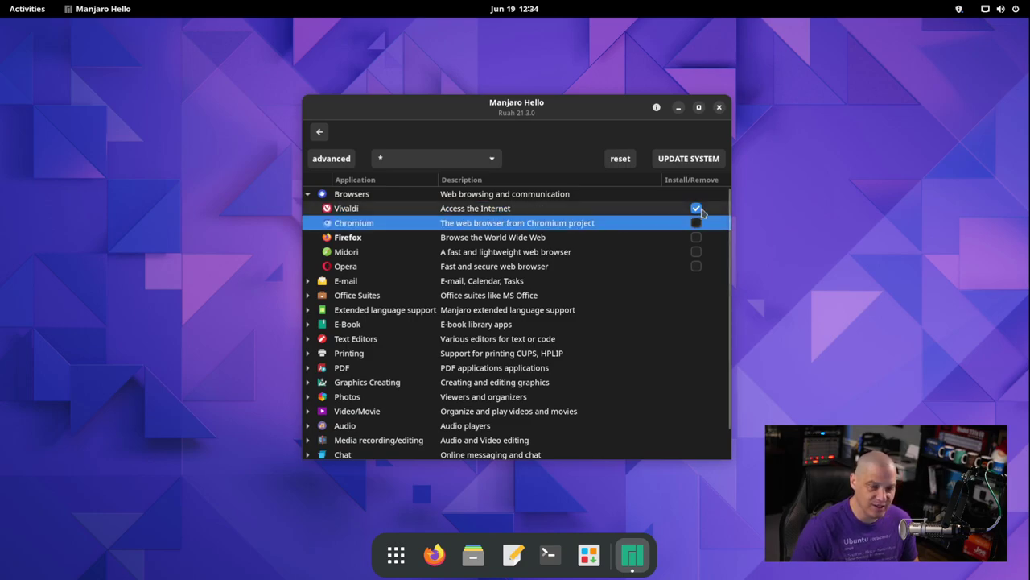
left_click(697, 267)
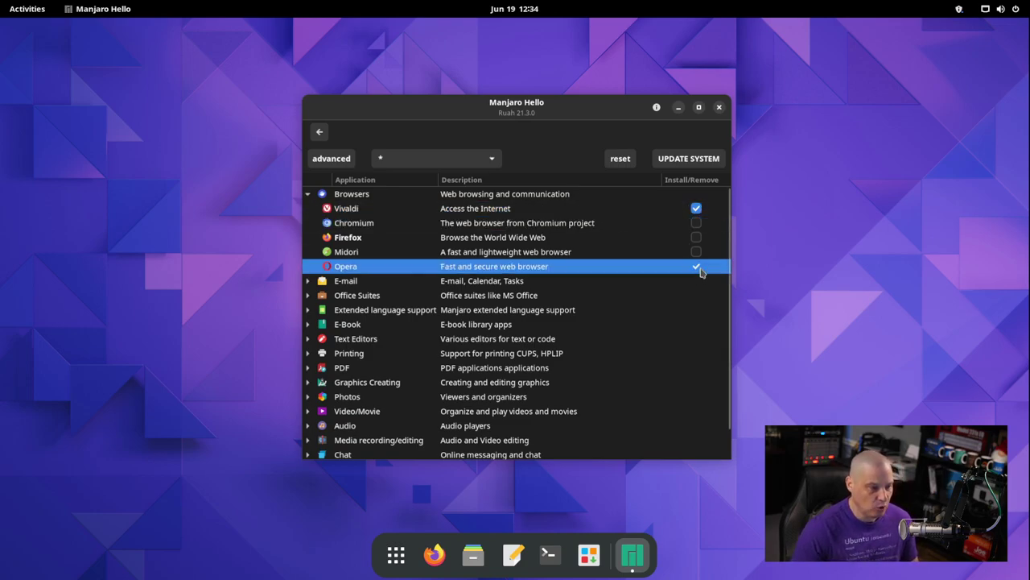
left_click(698, 269)
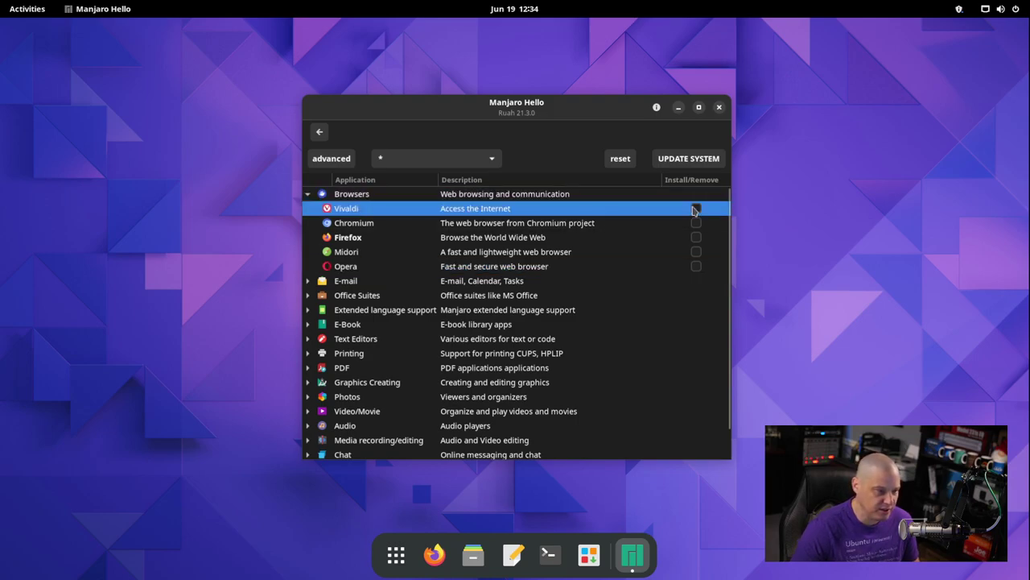
left_click(696, 237)
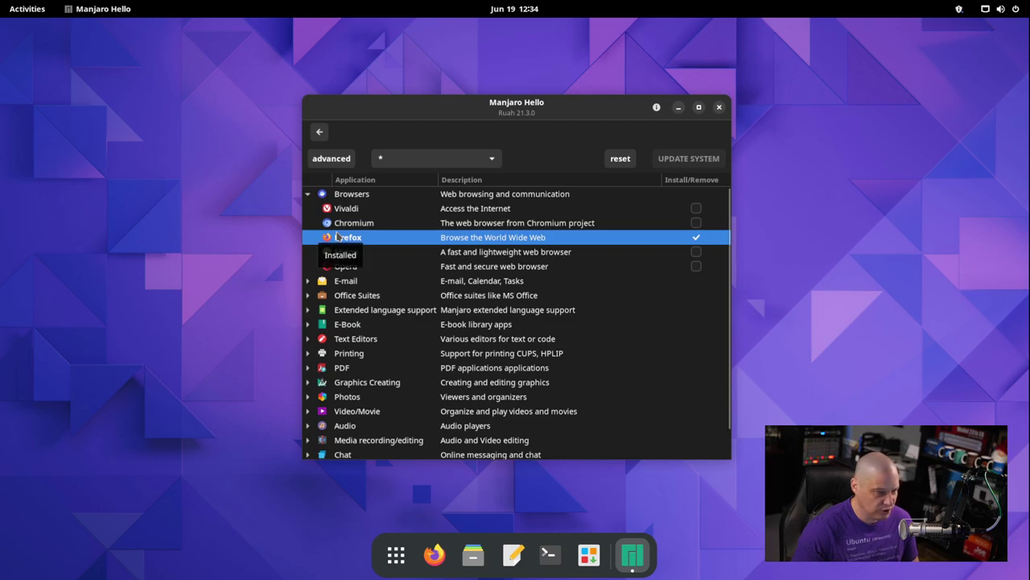
left_click(307, 194)
left_click(308, 194)
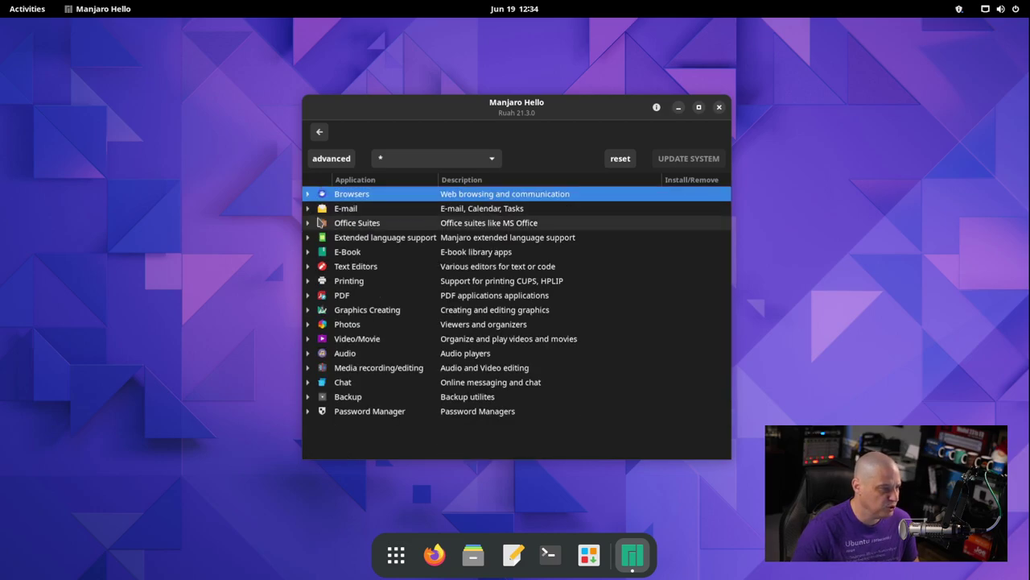
- Expand and collapse the E-mail and Office Suites categories to review their applications
left_click(307, 208)
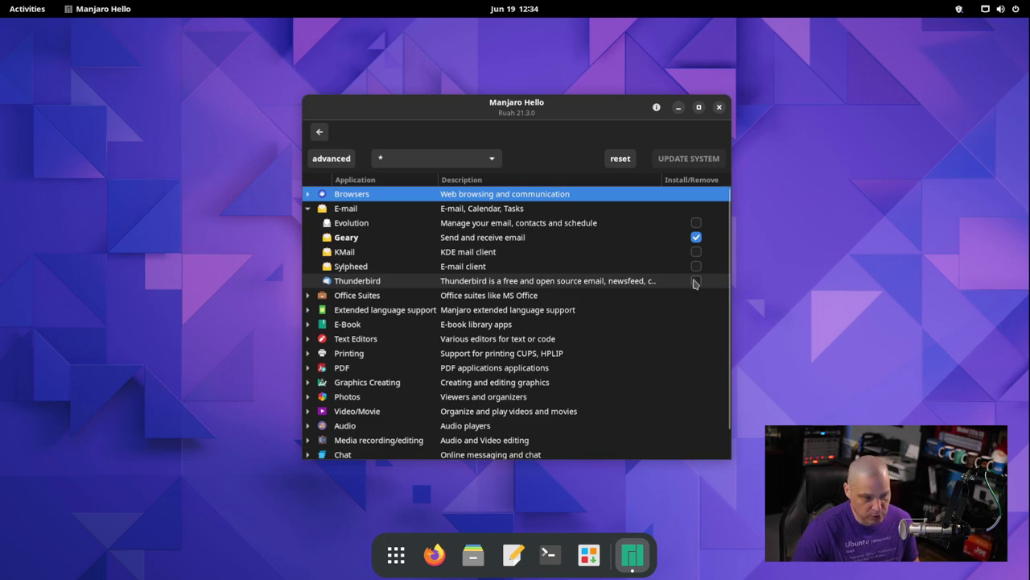
left_click(314, 211)
left_click(308, 210)
left_click(307, 223)
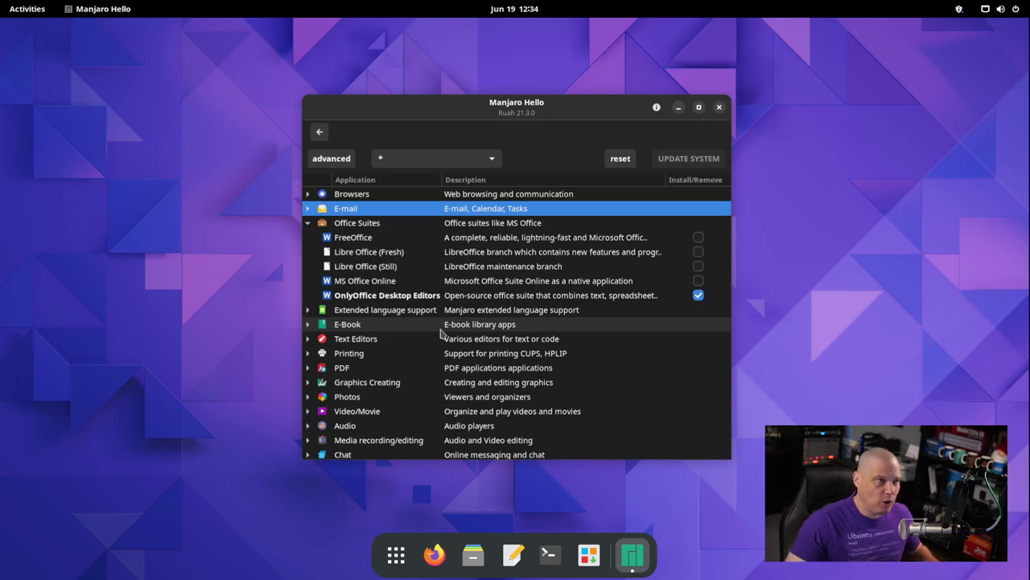
left_click(308, 223)
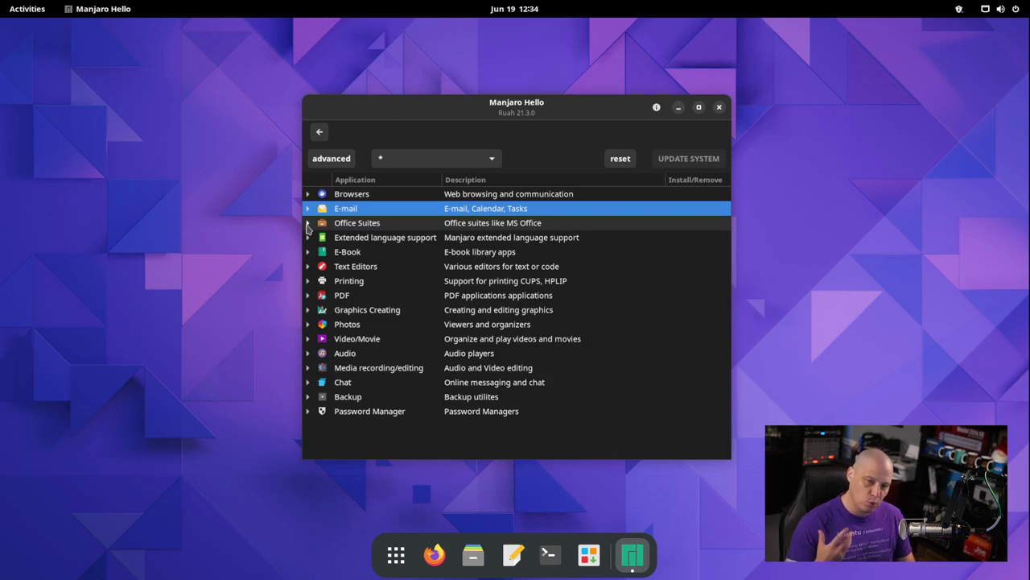
- Mark Micro under Text Editors for installation, leaving Xed unticked
left_click(308, 266)
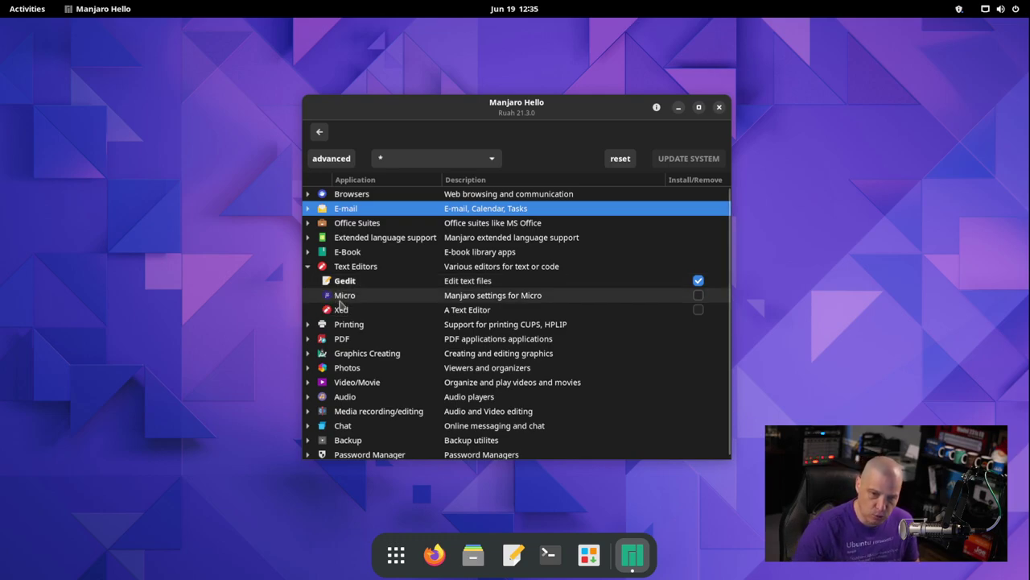
left_click(697, 297)
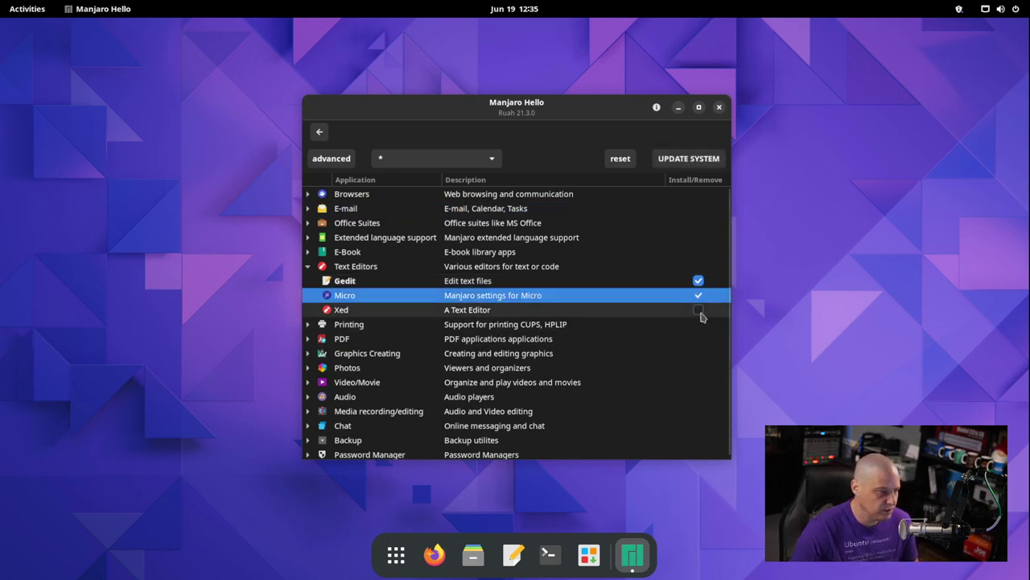
left_click(698, 311)
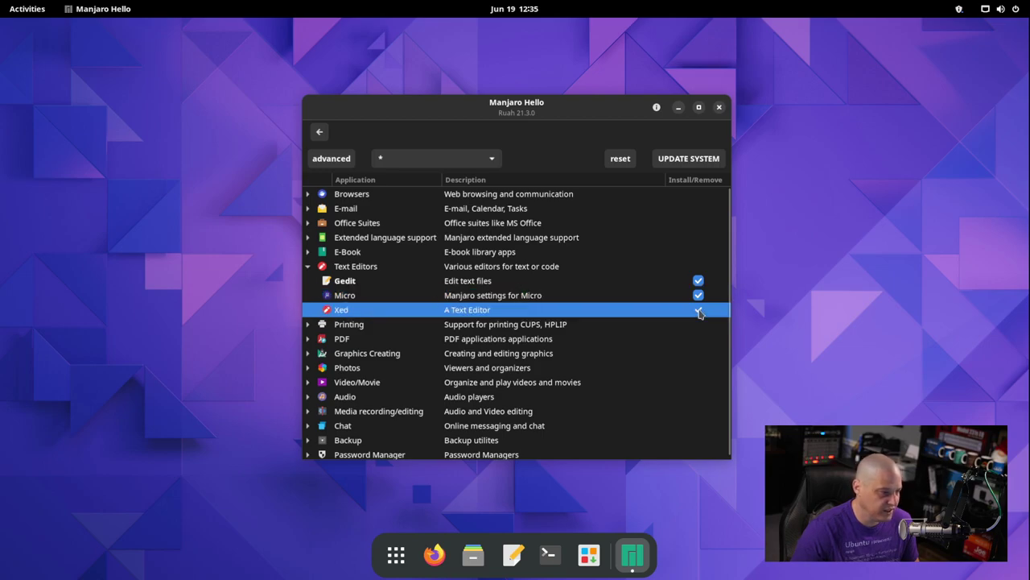
left_click(698, 311)
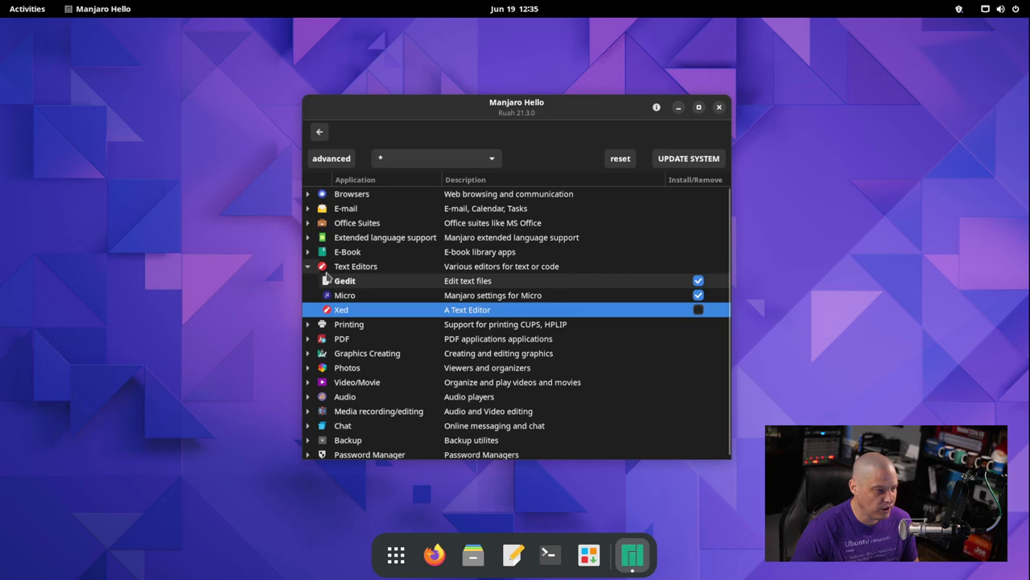
left_click(308, 267)
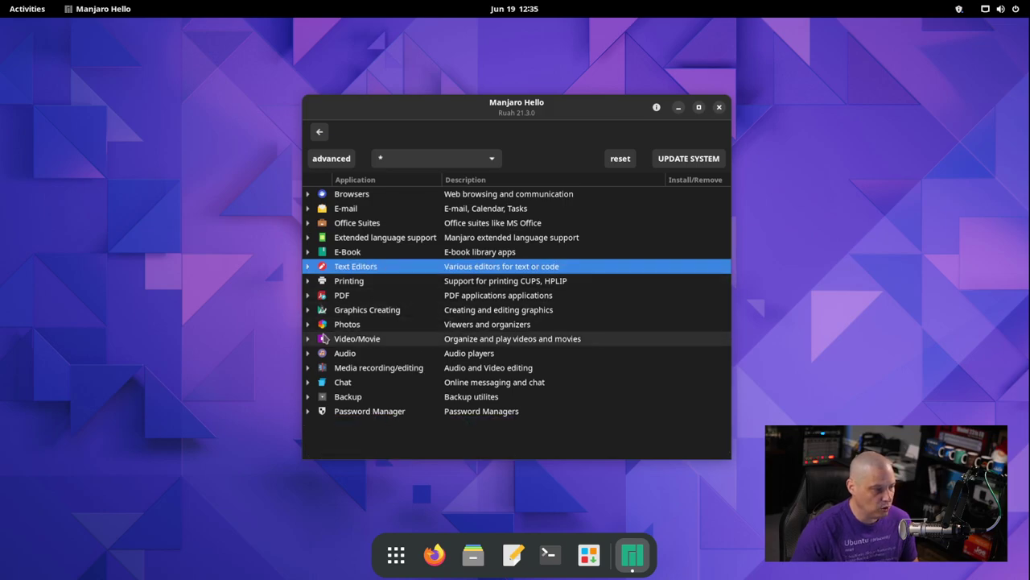
- Start applying the pending change with UPDATE SYSTEM and authenticate with the account password
left_click(685, 165)
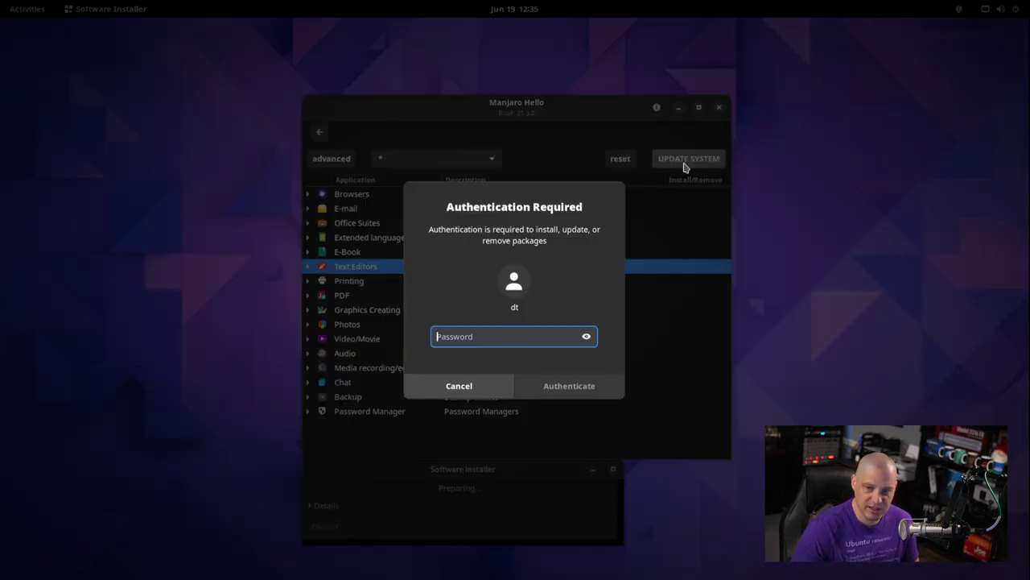
type("*")
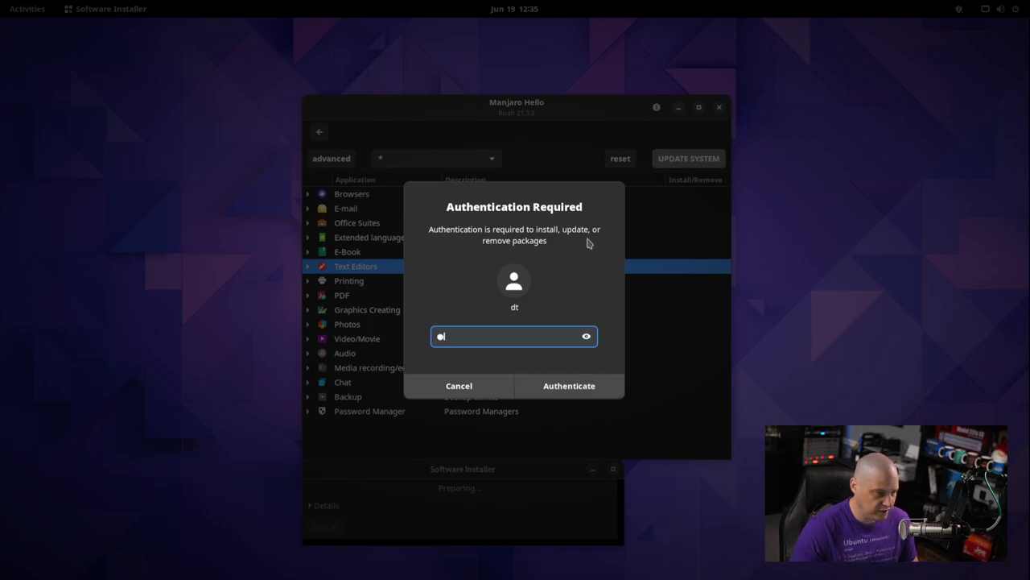
type("*")
key("Return")
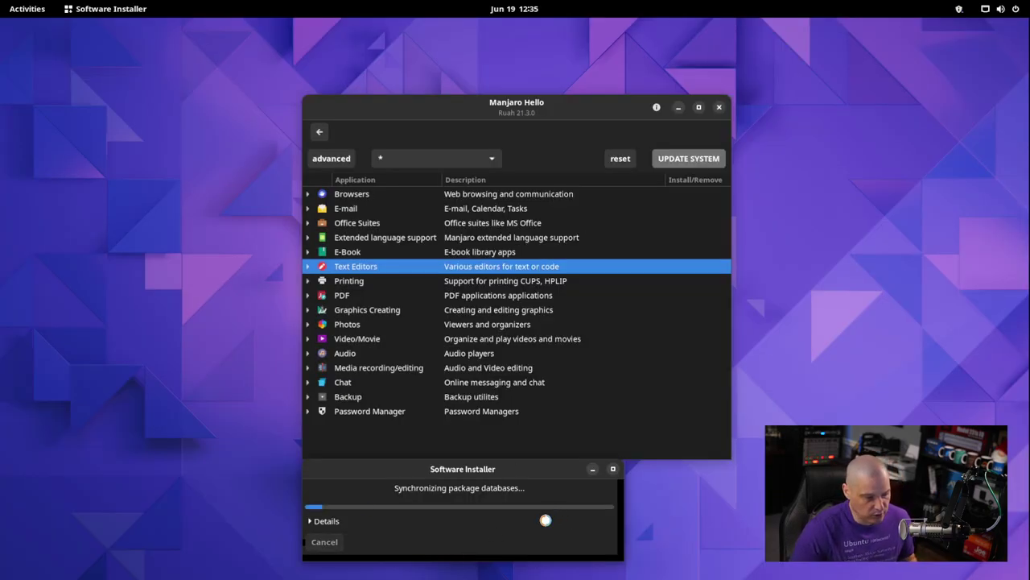
- Confirm installing micro and upgrading inxi in Transaction Summary, then return to the welcome page
key("super")
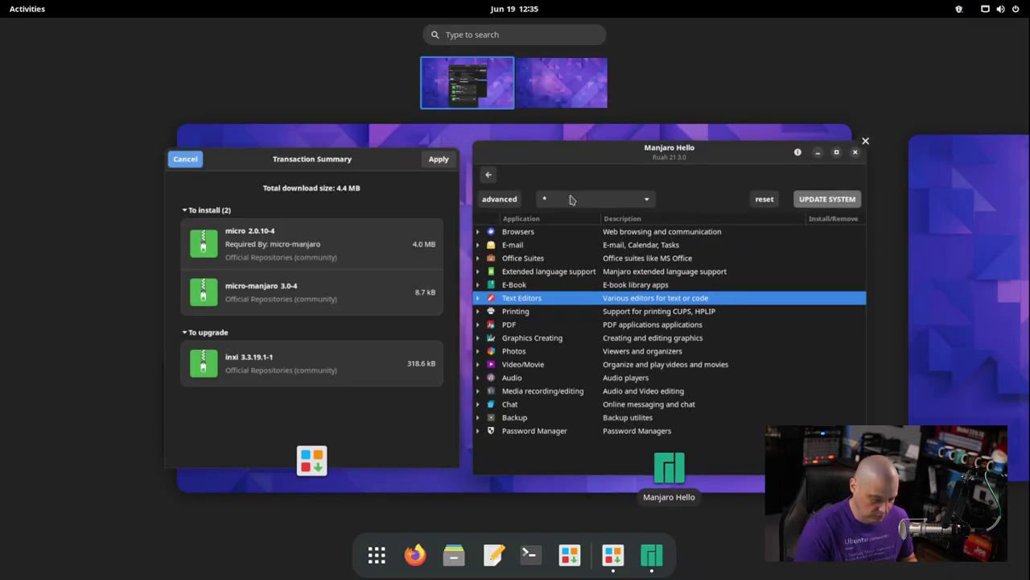
key("super")
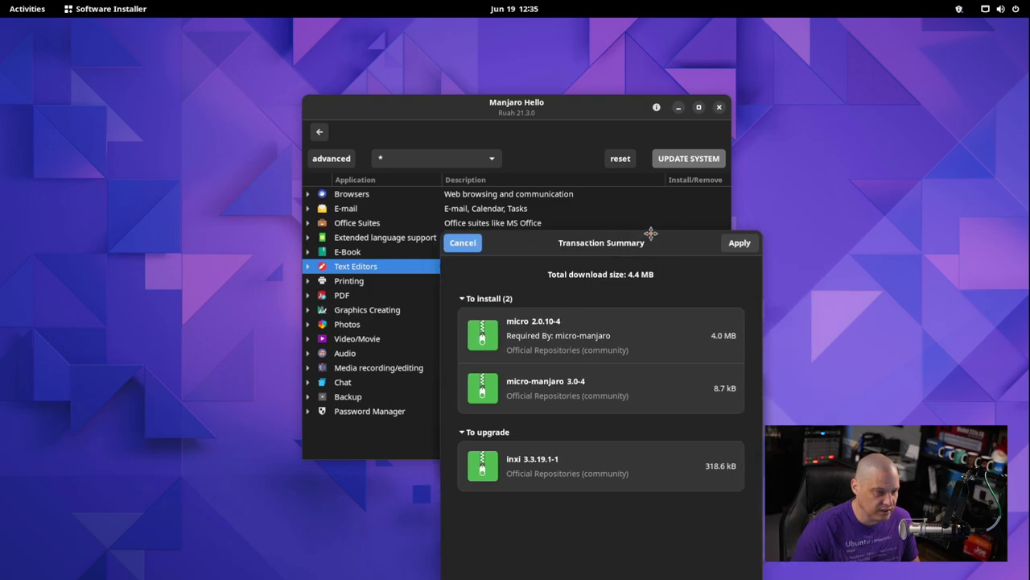
left_click_drag(651, 234, 636, 235)
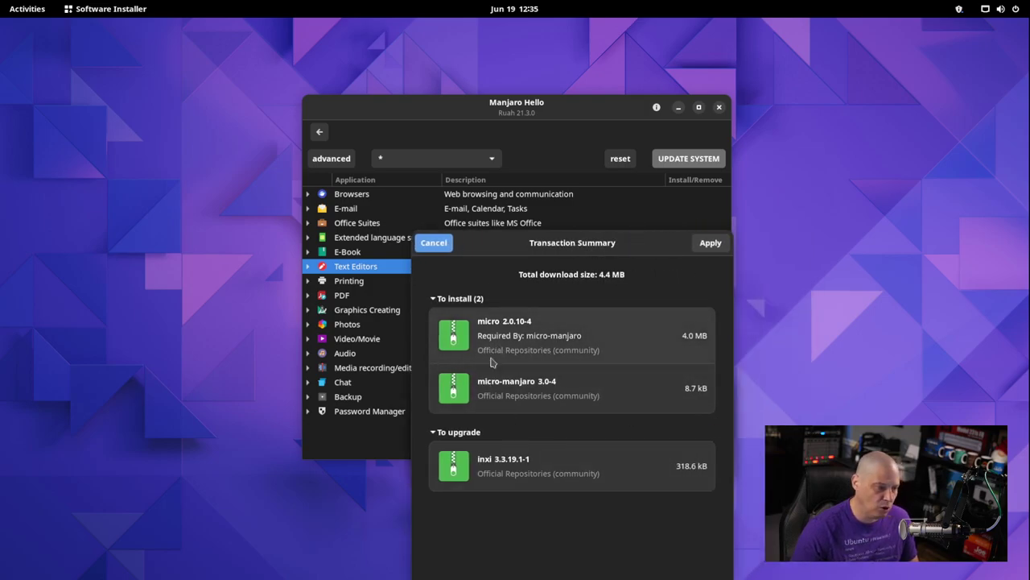
left_click(714, 246)
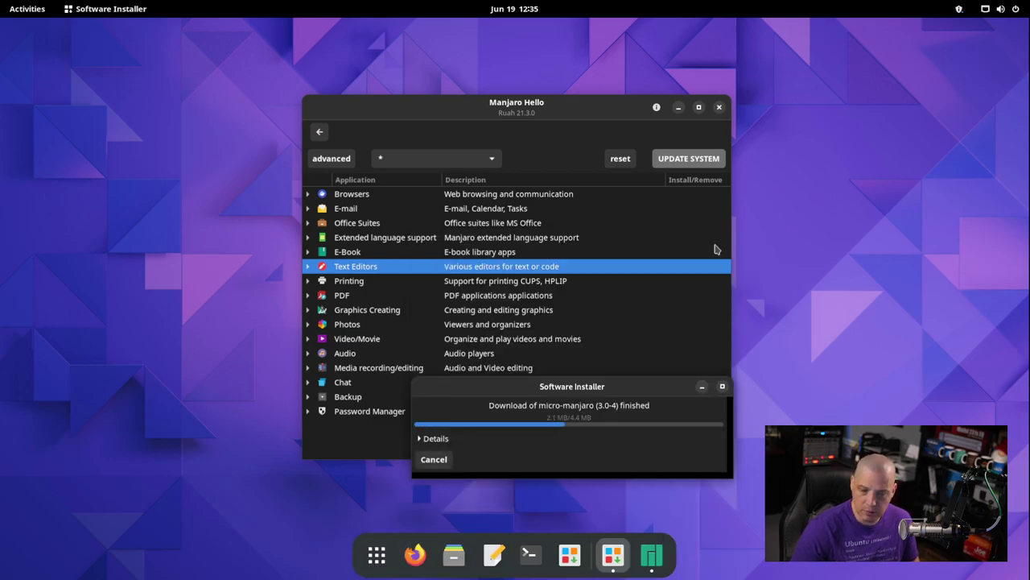
left_click(320, 135)
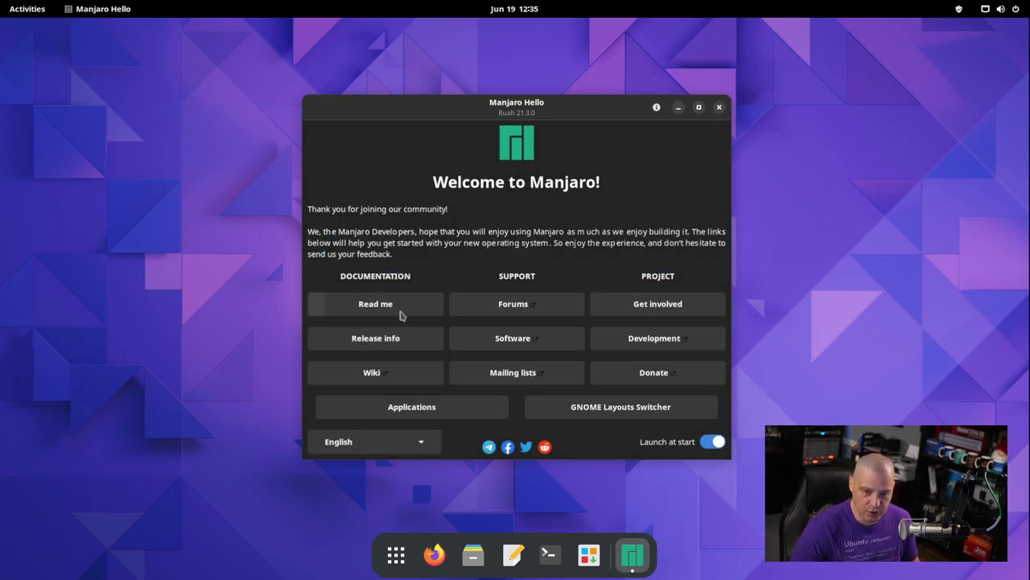
- Apply the Traditional layout in GNOME Layouts Switcher, then check its application menu
left_click(621, 416)
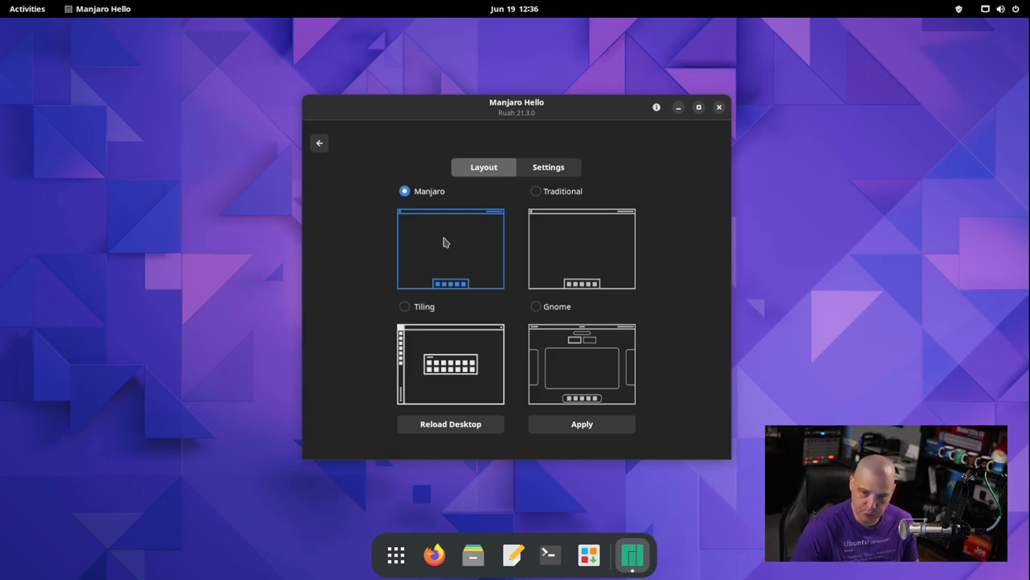
left_click(537, 192)
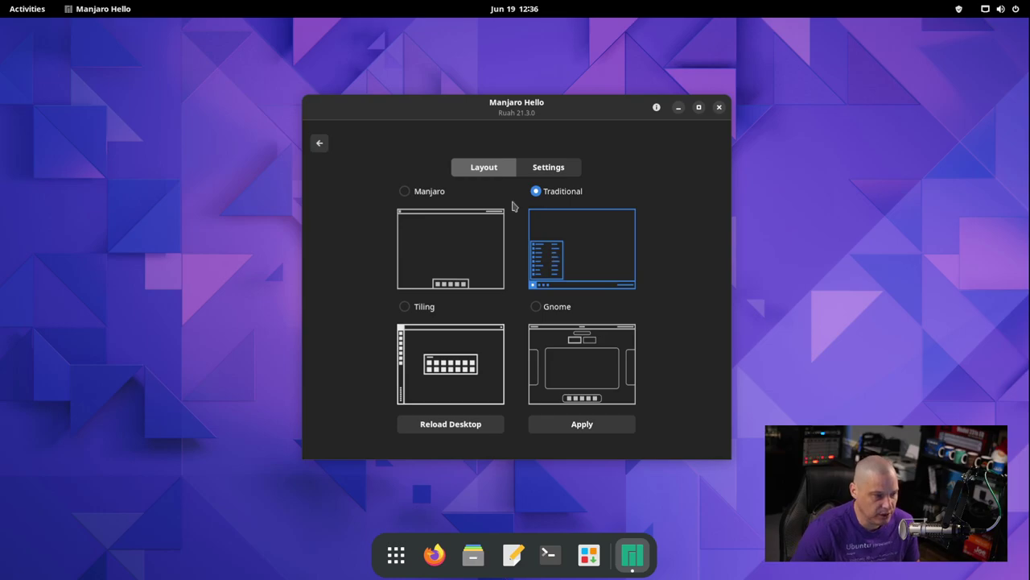
left_click(578, 429)
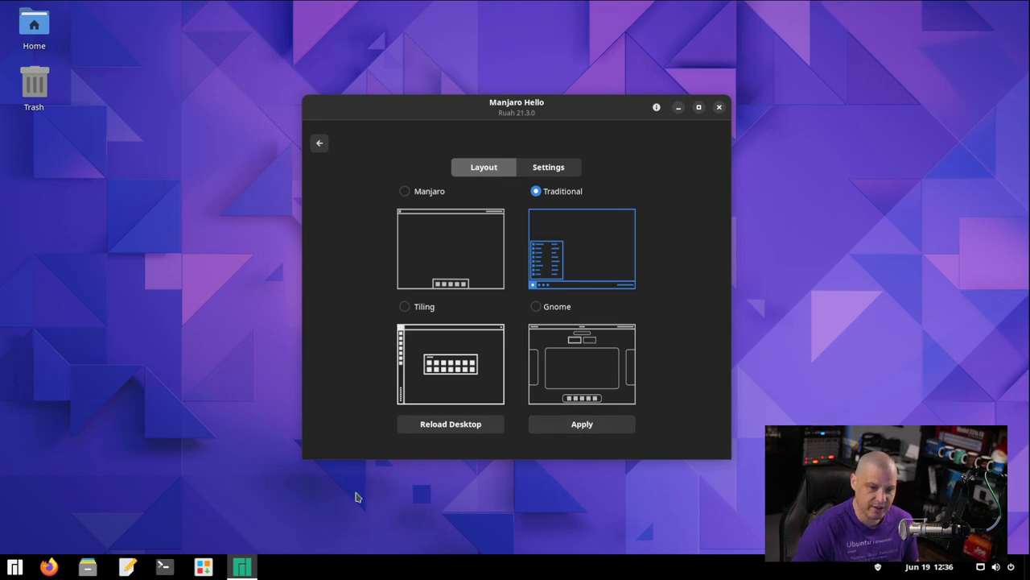
left_click(19, 567)
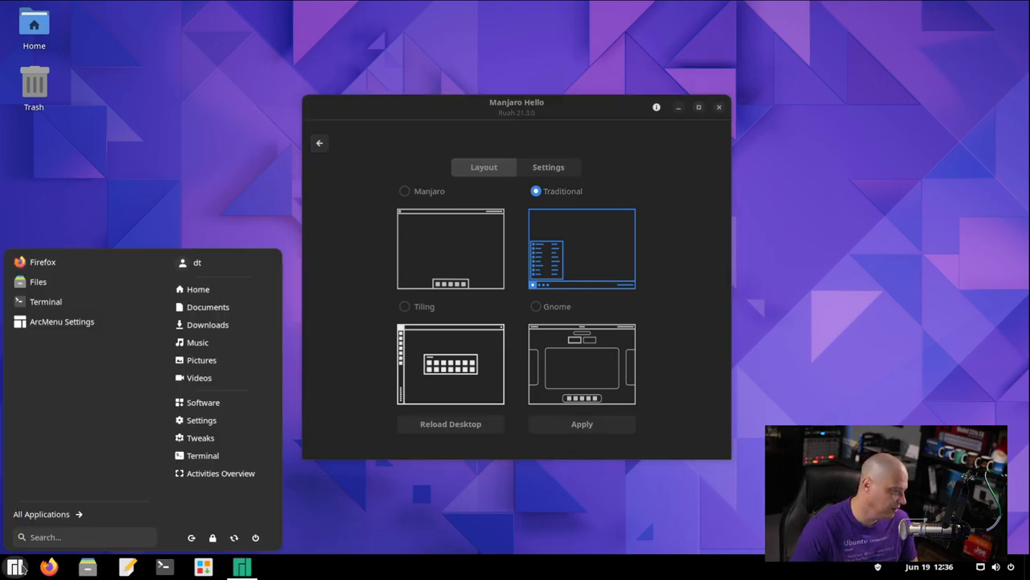
left_click(19, 568)
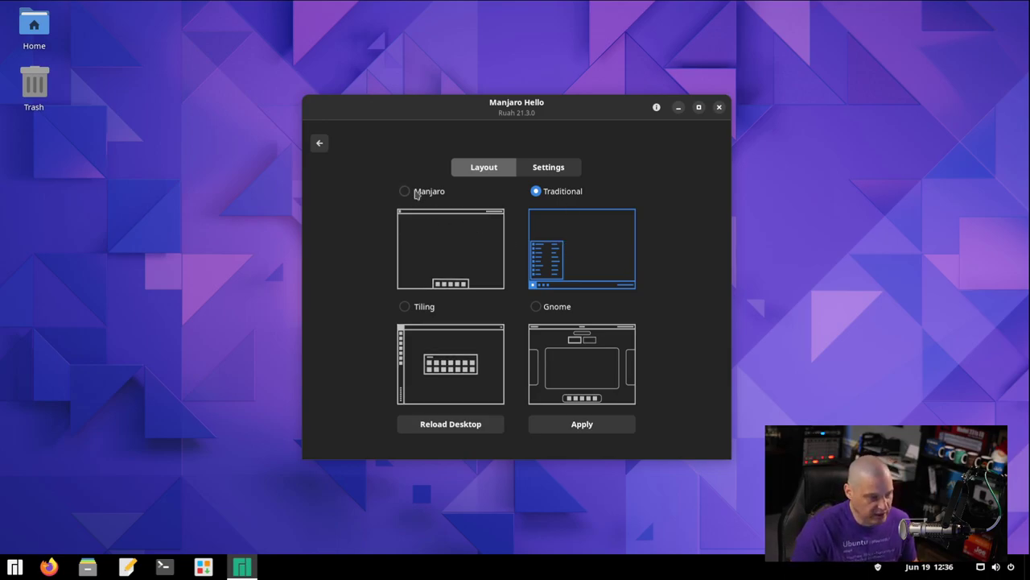
left_click(404, 307)
left_click(573, 426)
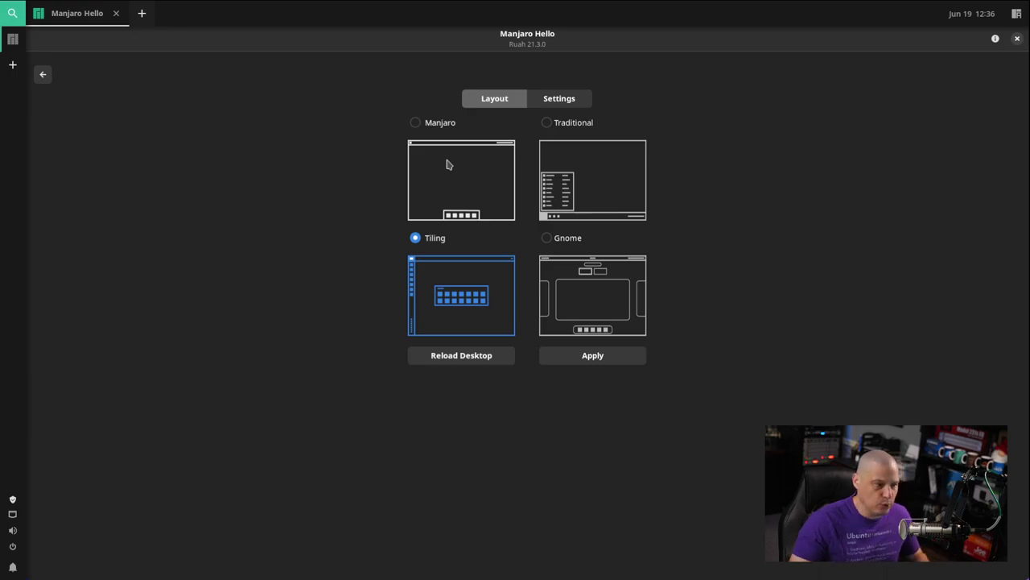
key("super+d")
type("termi")
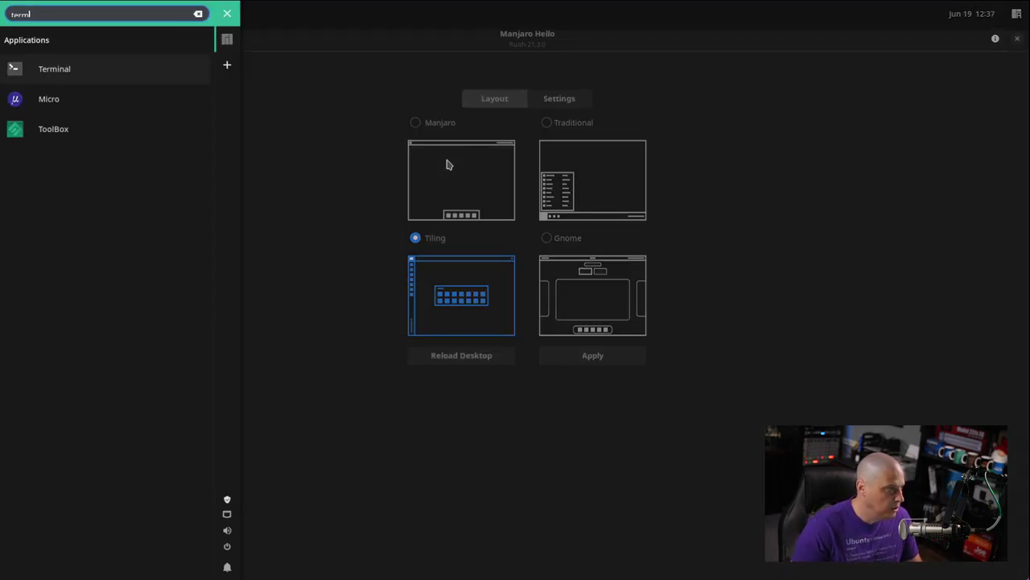
key("Return")
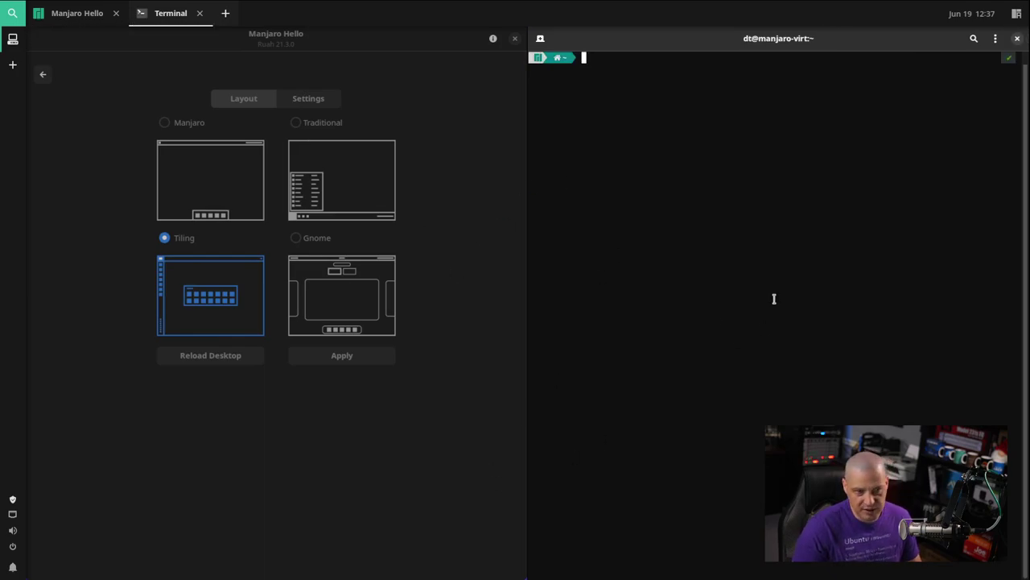
left_click(1018, 38)
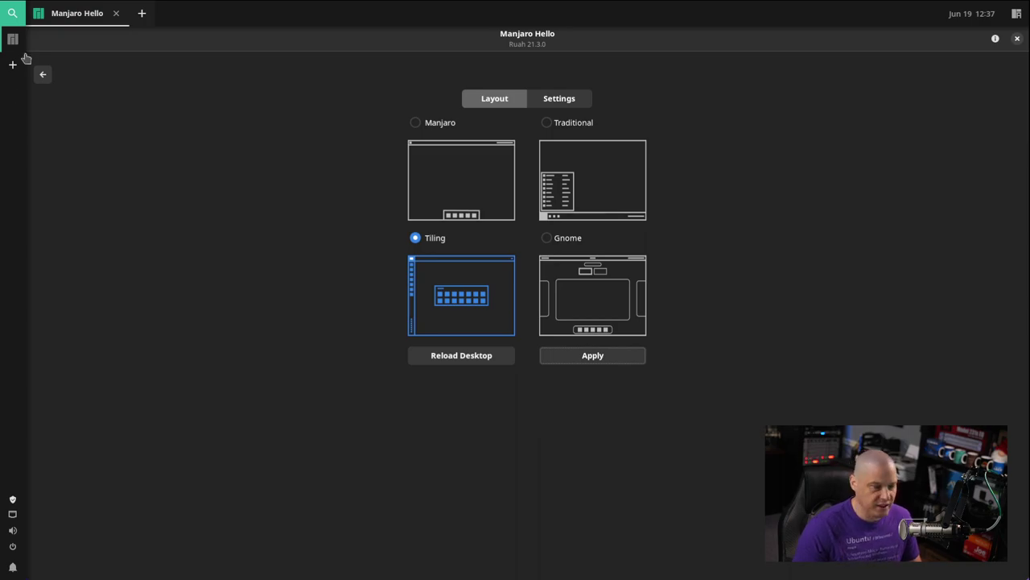
left_click(12, 13)
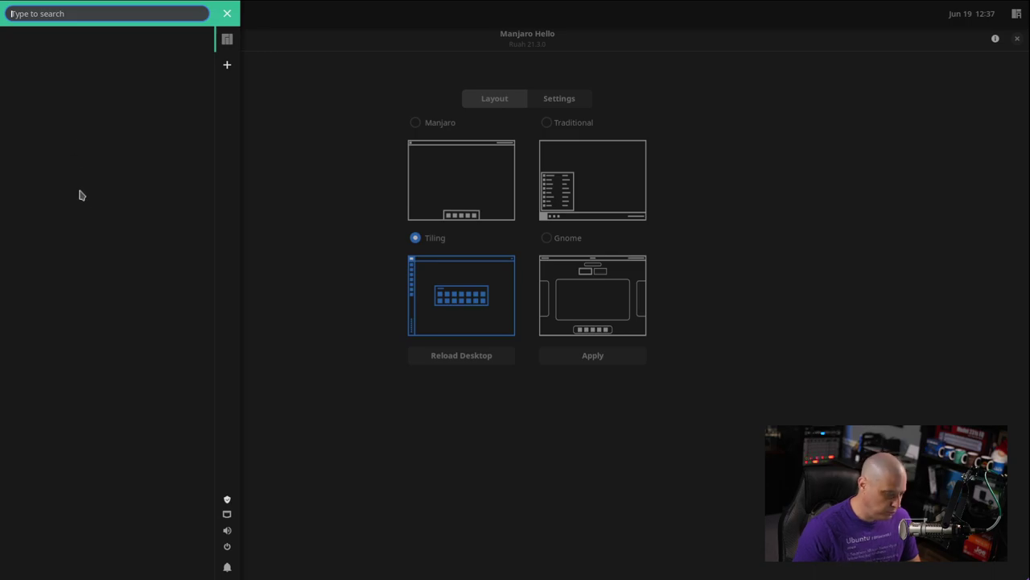
type("termi")
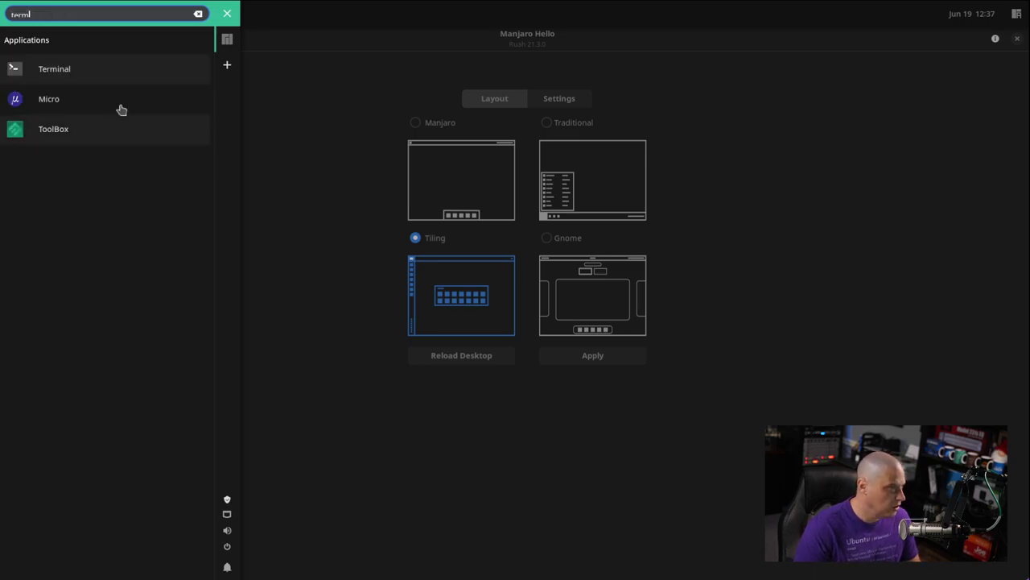
left_click(226, 14)
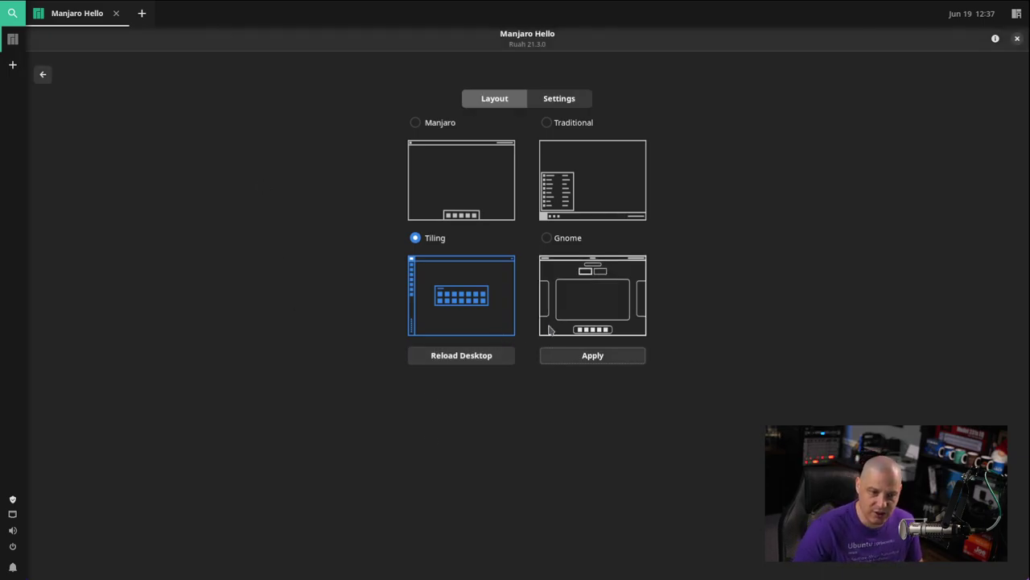
- Apply the Gnome layout, restore and centre the window, then apply the Manjaro layout
left_click(555, 240)
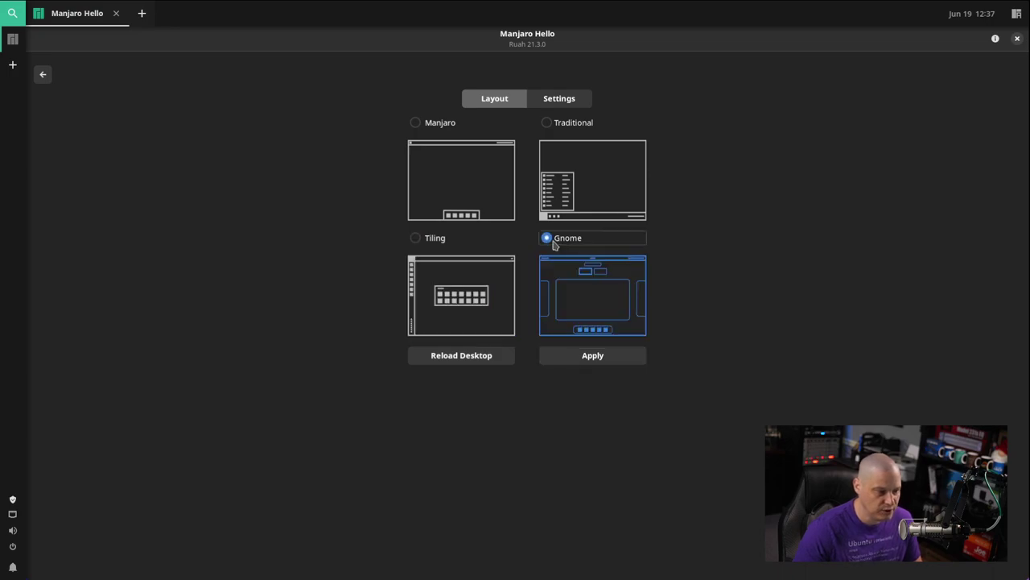
left_click(592, 356)
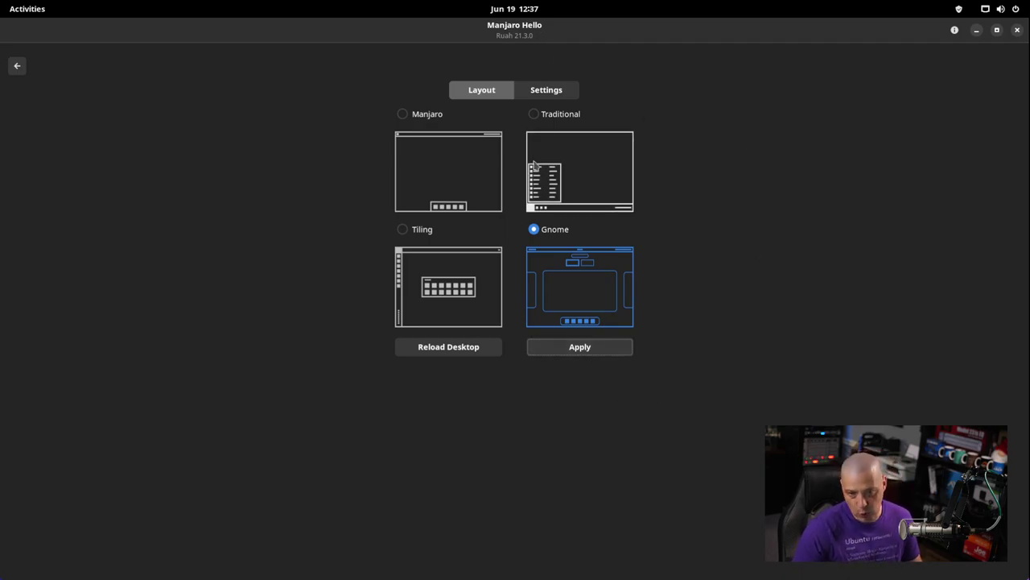
double_click(511, 30)
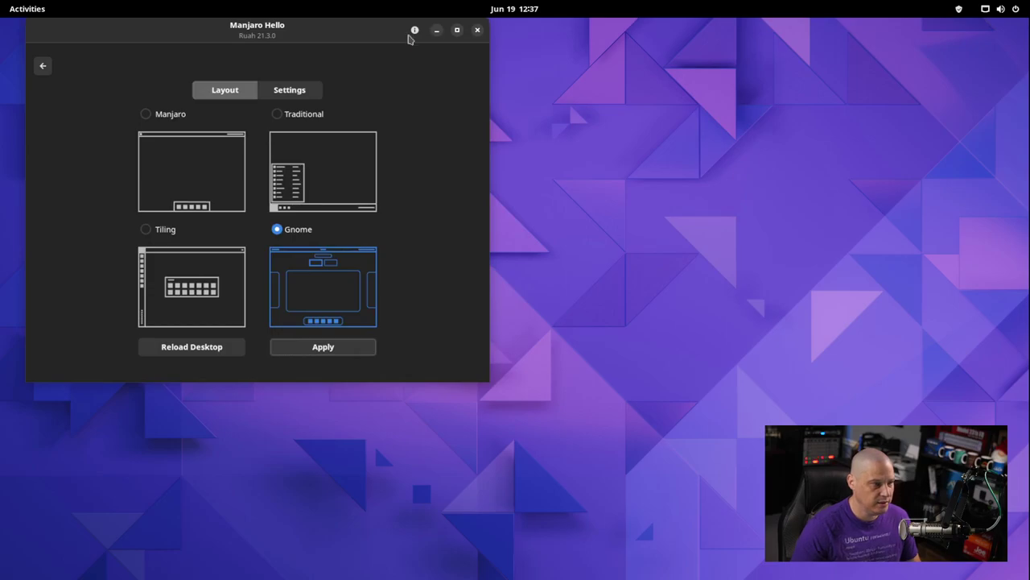
left_click_drag(410, 35, 605, 107)
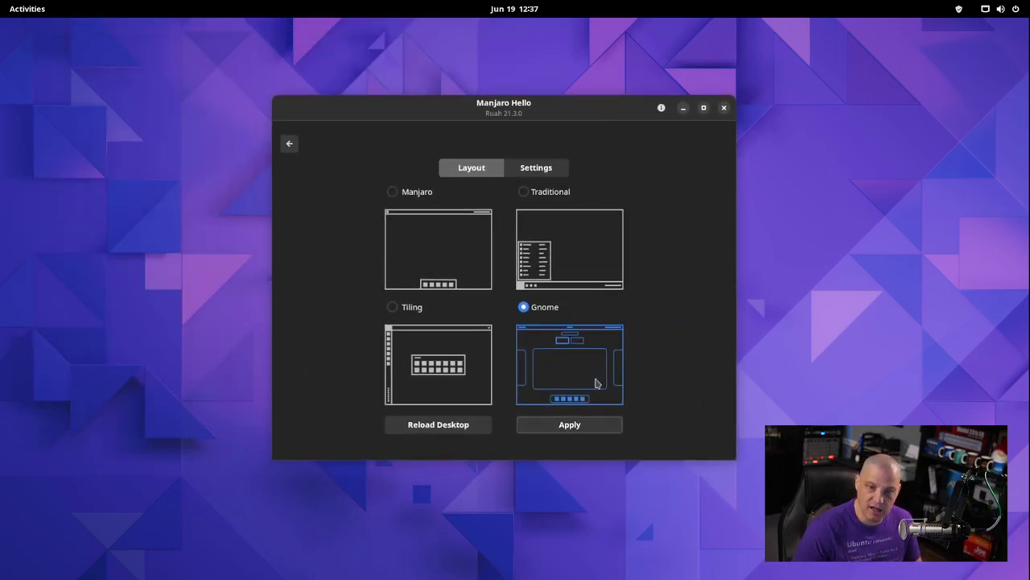
left_click(411, 195)
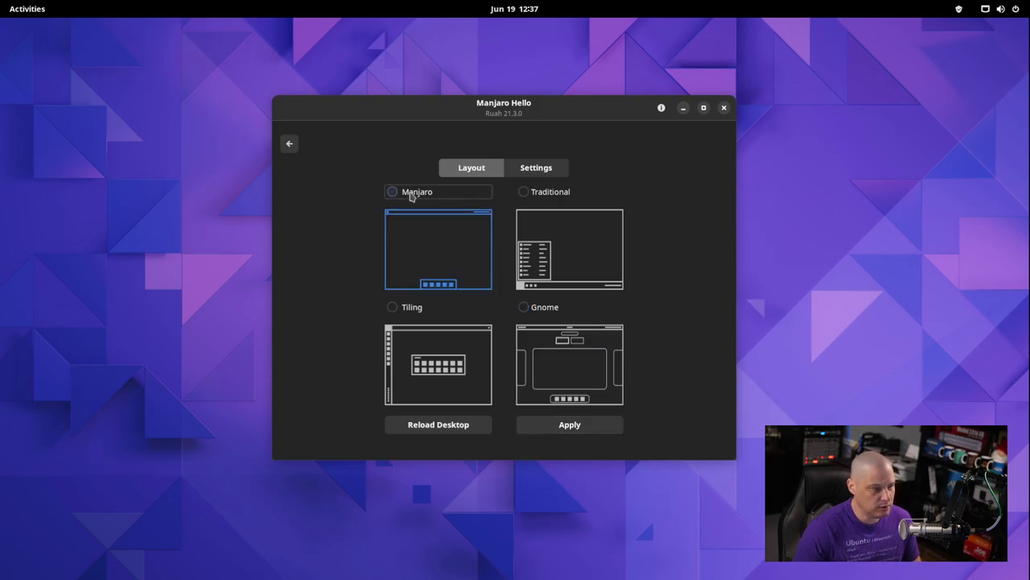
left_click(573, 426)
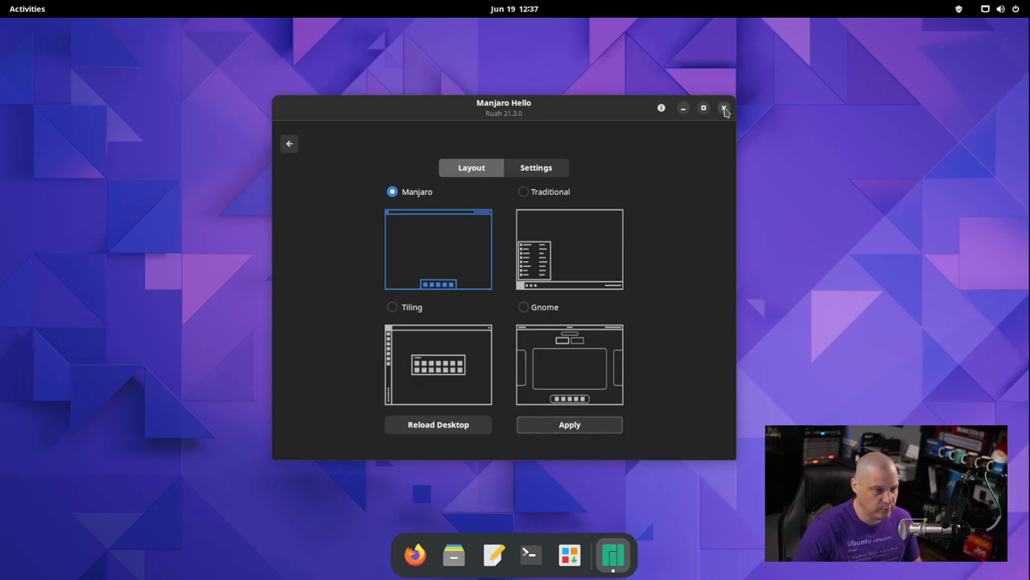
- Keep English as the language, turn off Launch at start, and close Manjaro Hello
left_click(289, 143)
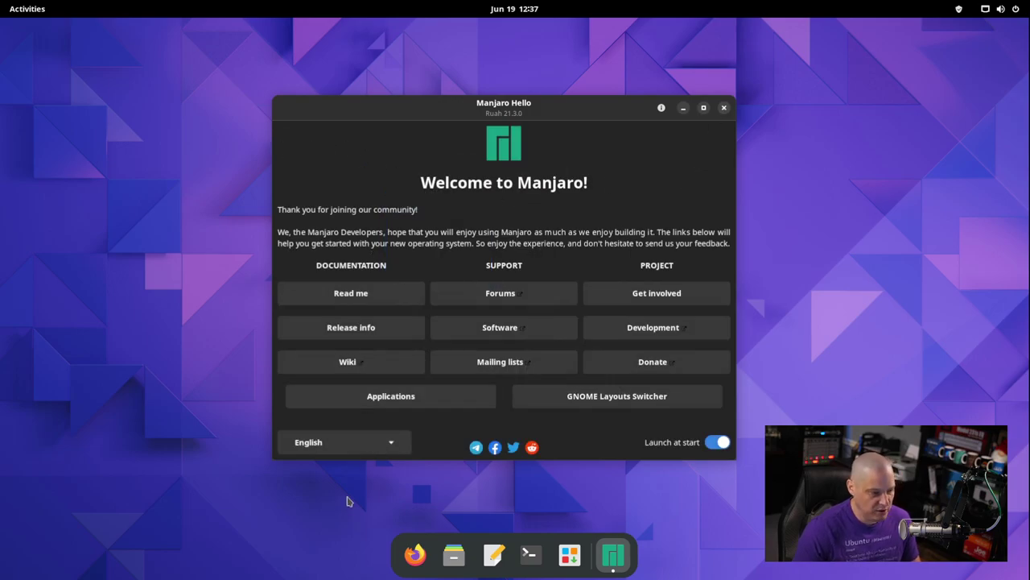
left_click(385, 450)
left_click(445, 421)
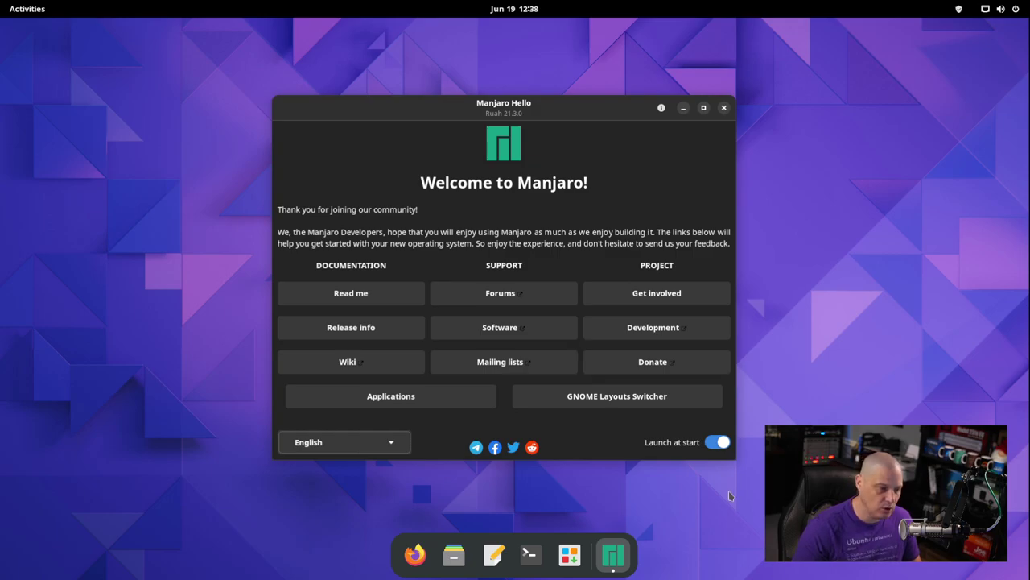
left_click(713, 444)
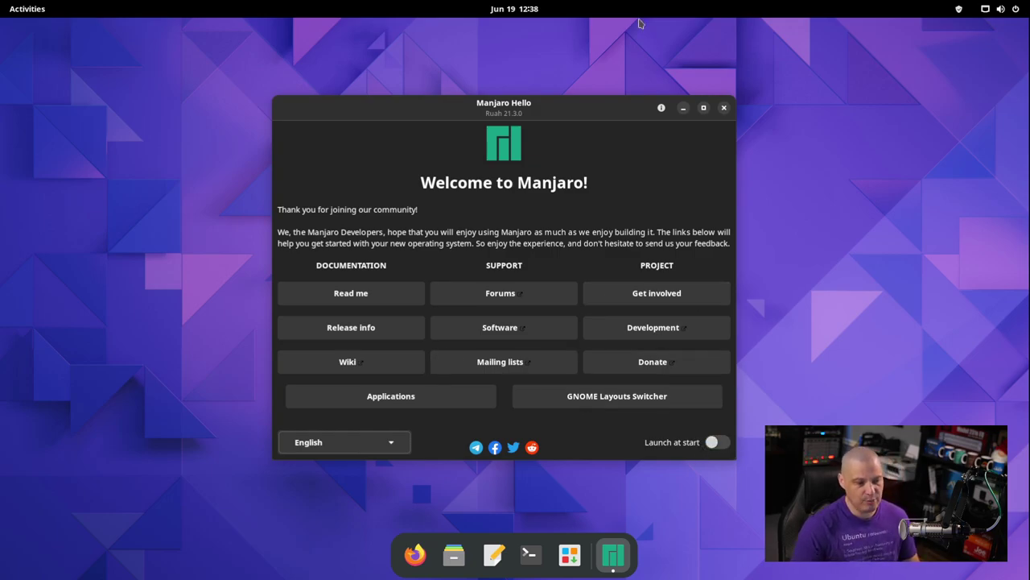
left_click(724, 108)
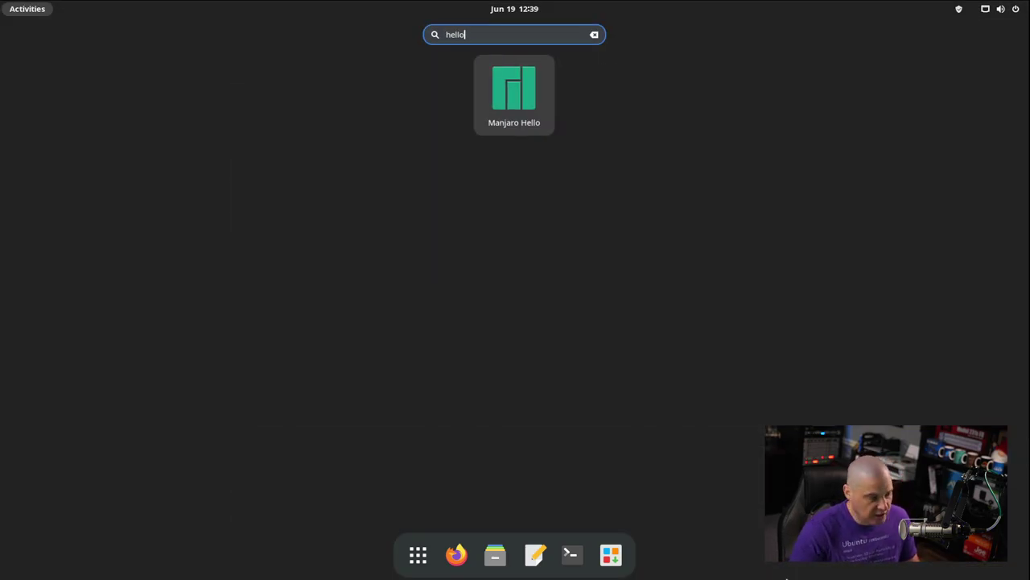
- Launch and close Manjaro Hello from the search, then open Settings by searching 'system set'
key("Return")
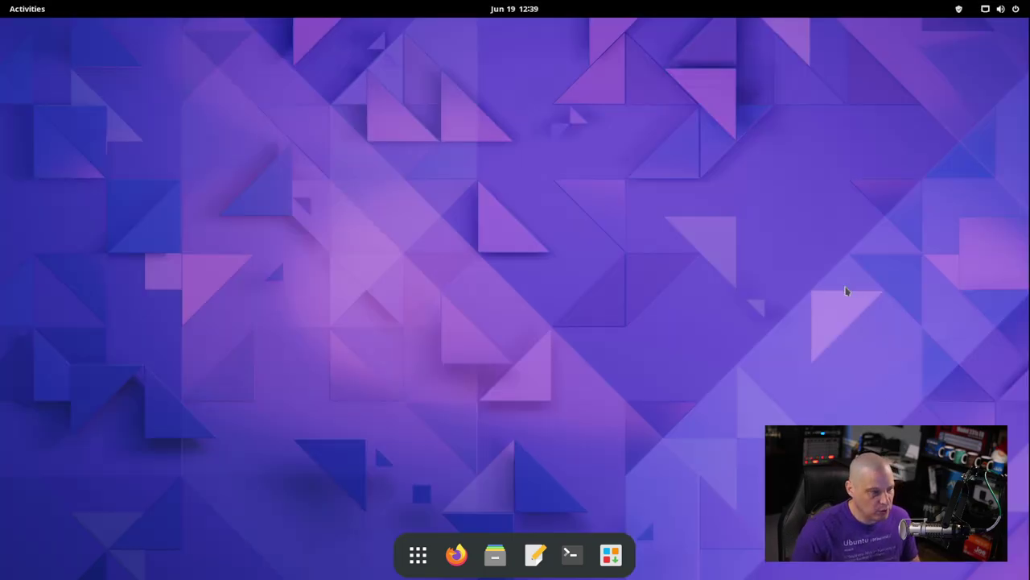
left_click(715, 125)
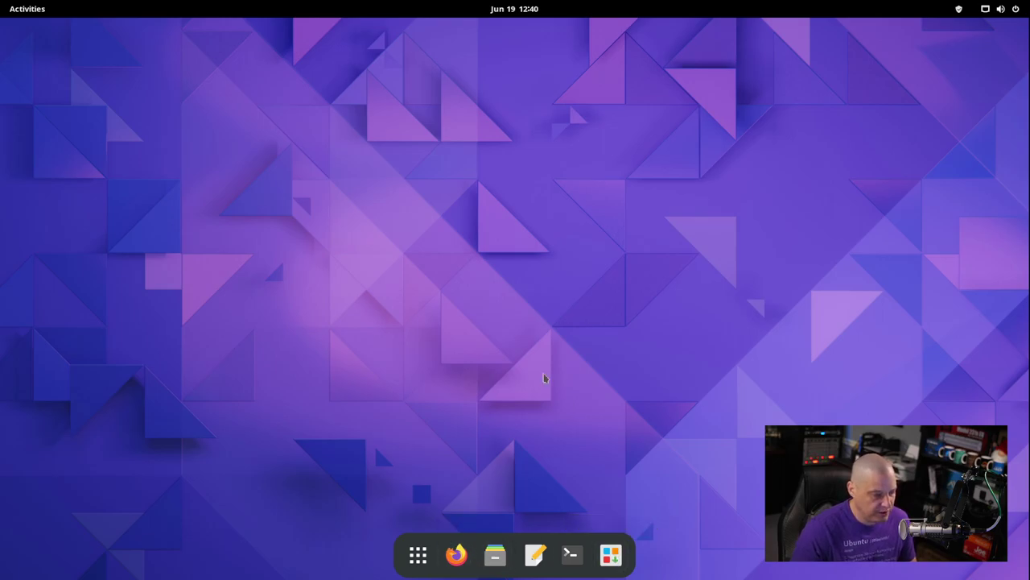
key("super")
type("syste")
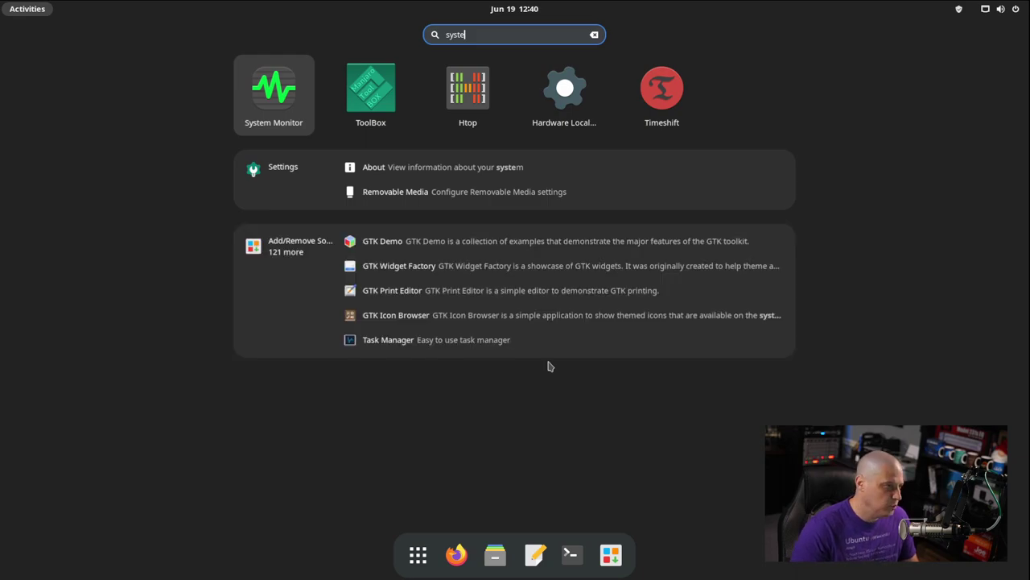
type("m set")
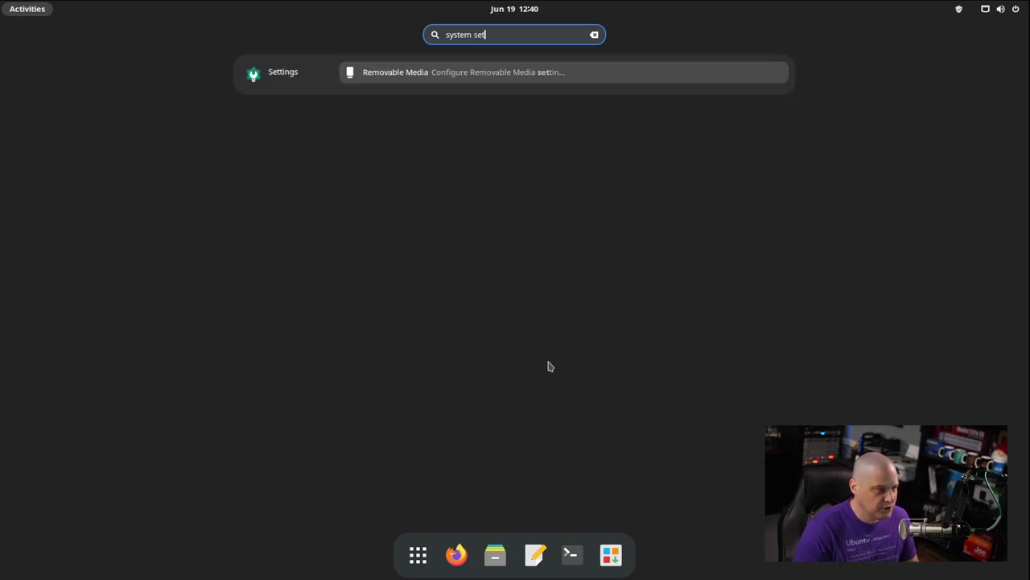
key("Return")
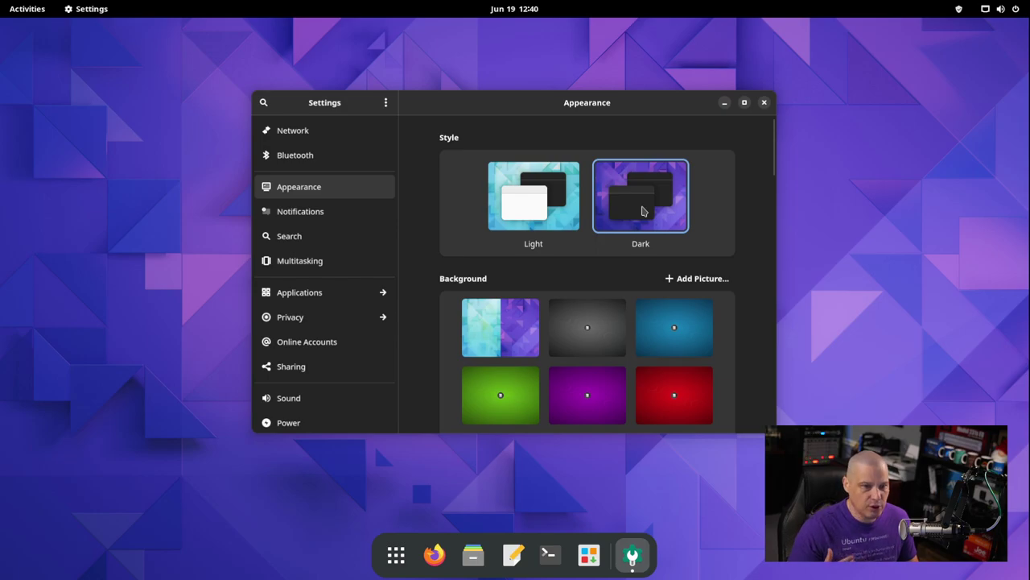
- Try the Light style, open Files on Home beside Settings, then switch back to Dark
left_click(525, 209)
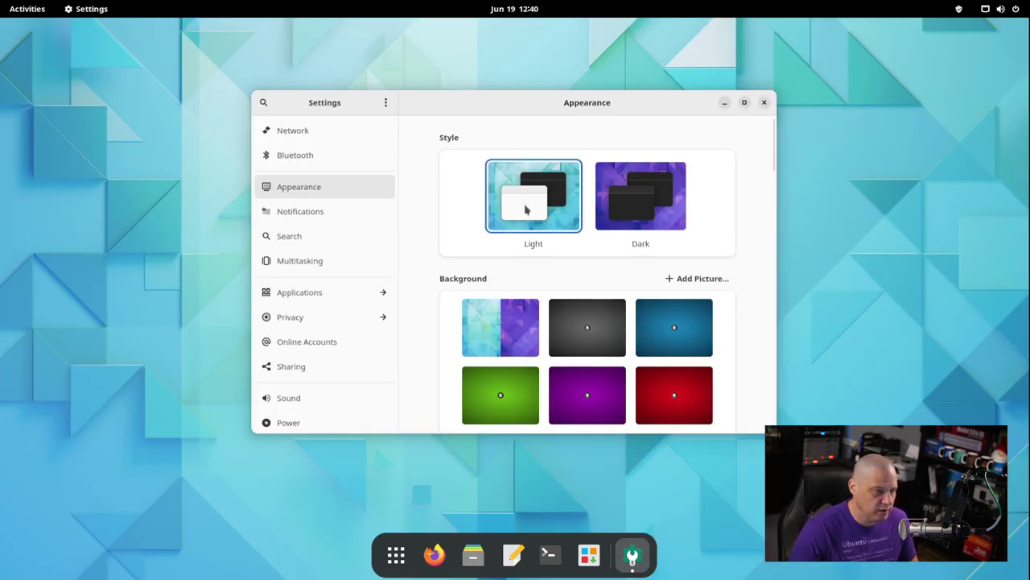
left_click(474, 555)
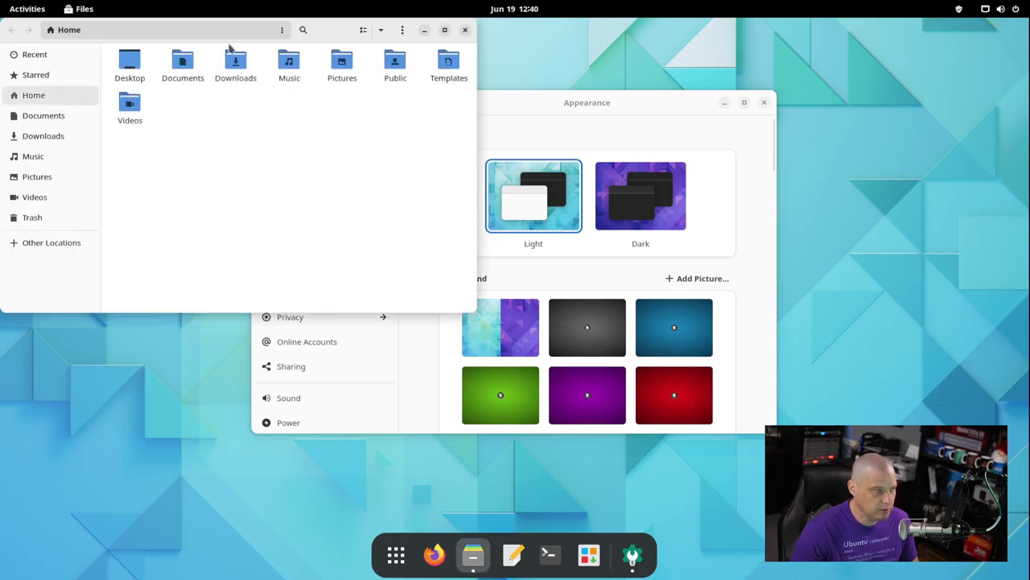
left_click_drag(326, 34, 414, 73)
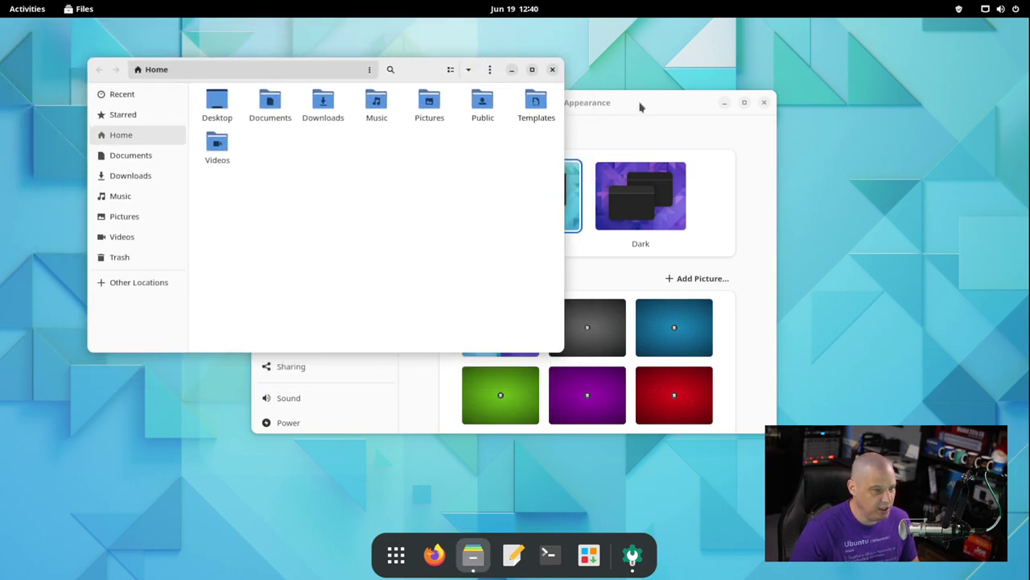
left_click_drag(666, 106, 737, 130)
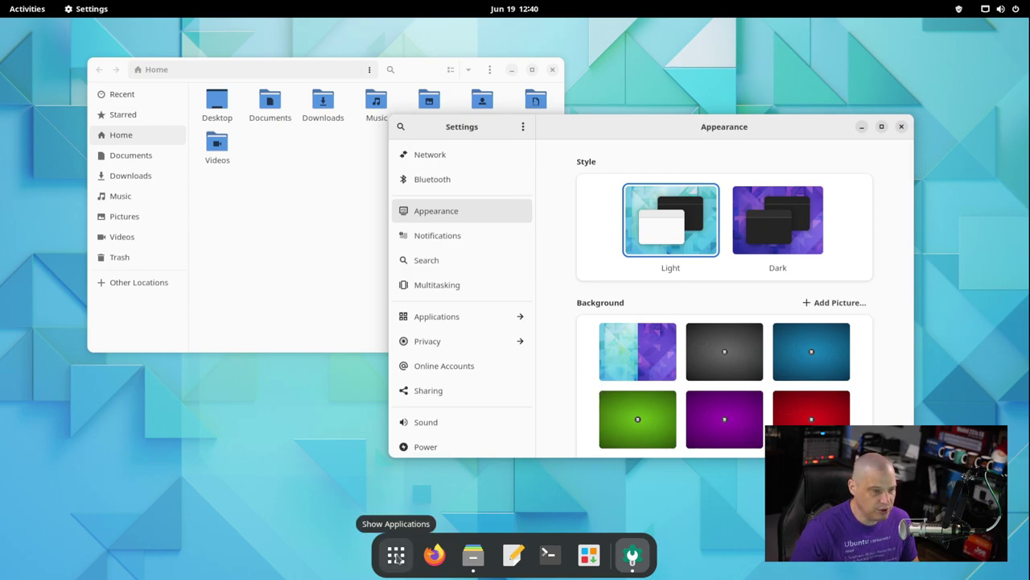
left_click(26, 8)
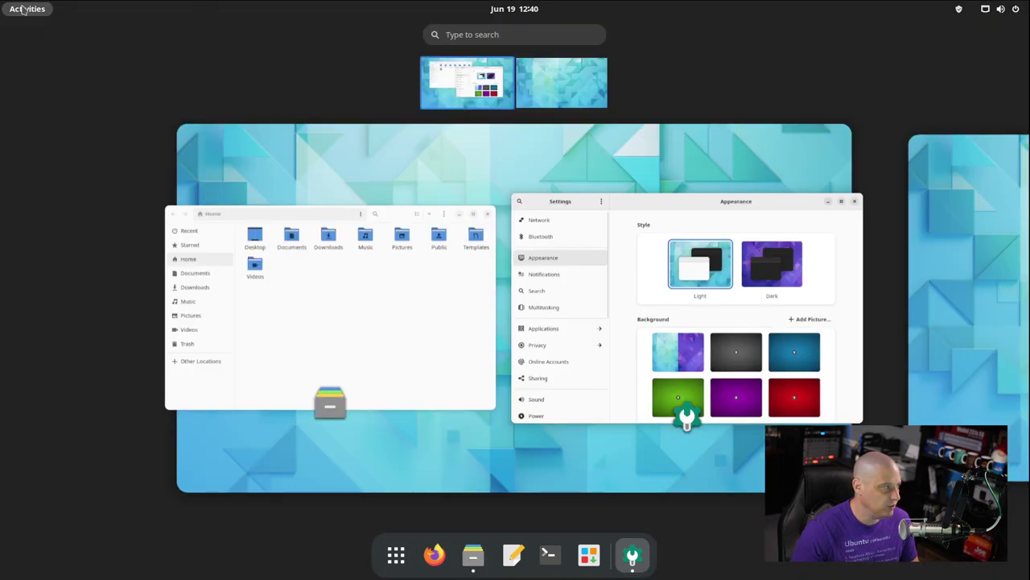
key("Escape")
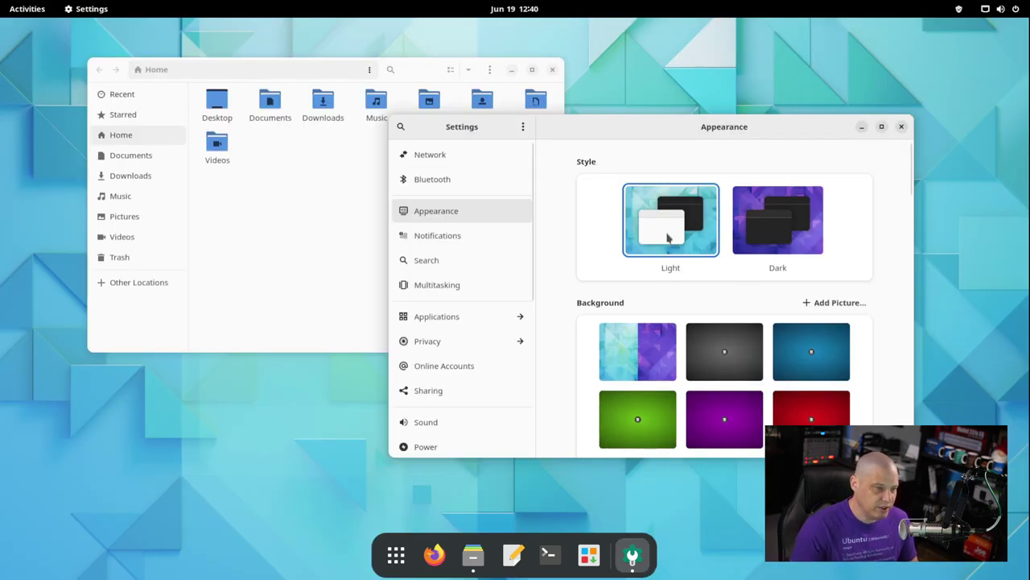
left_click(757, 219)
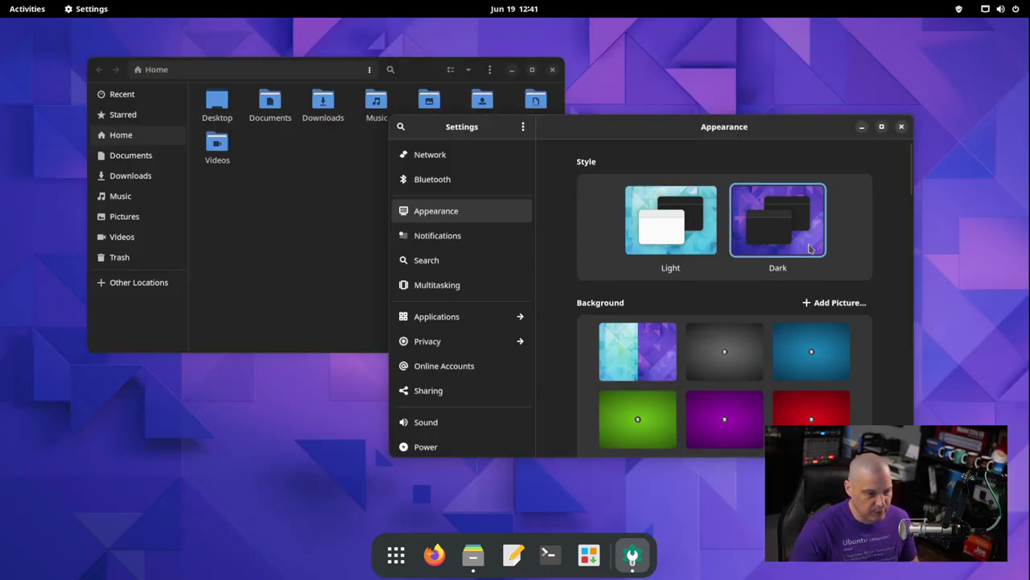
- Try the fern and storm wallpapers, closing Files and moving Settings to the upper left
scroll(864, 251, "down", 3)
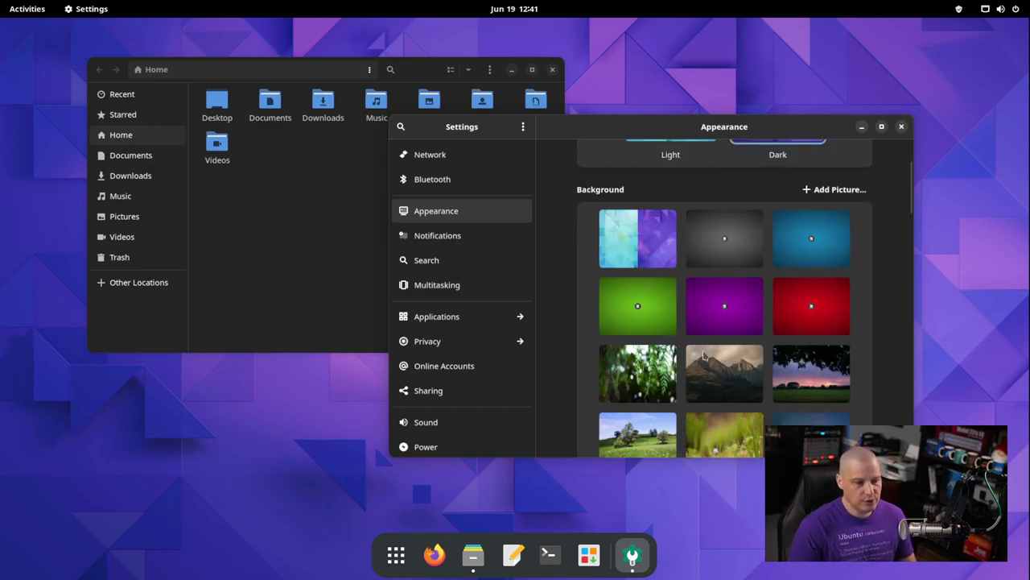
scroll(703, 356, "down", 3)
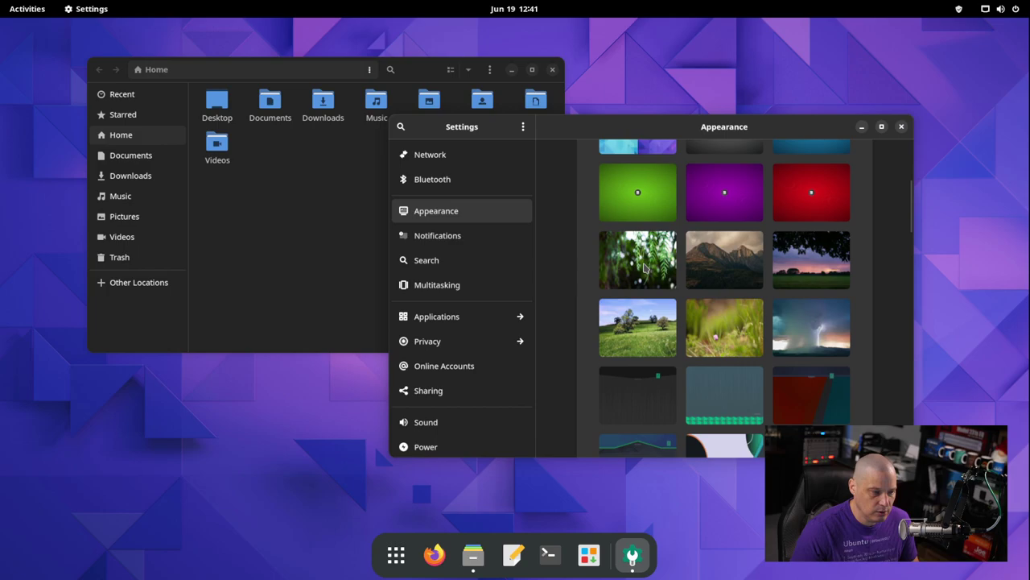
left_click(660, 274)
left_click(552, 71)
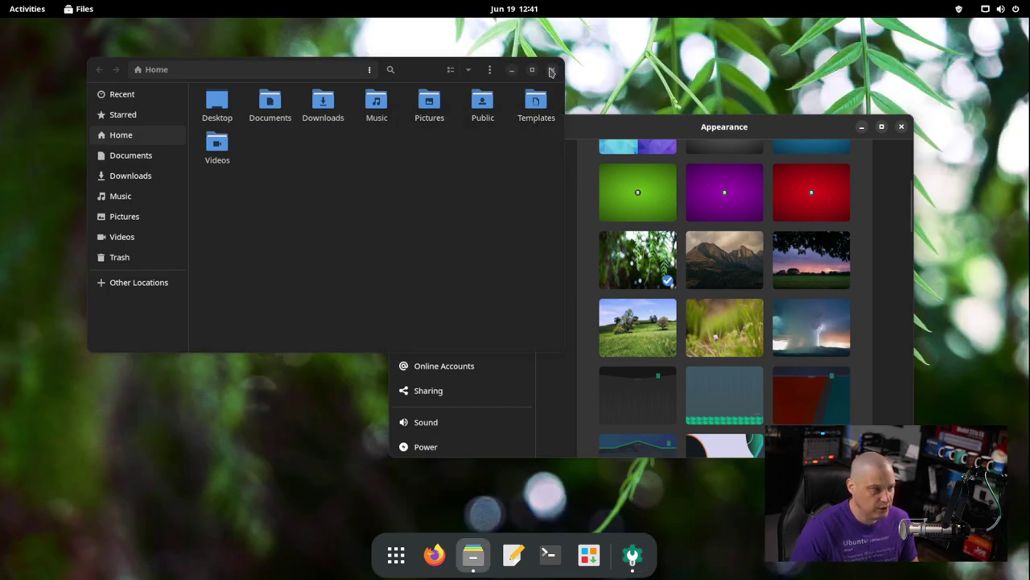
left_click(552, 71)
left_click_drag(660, 127, 314, 101)
left_click(475, 310)
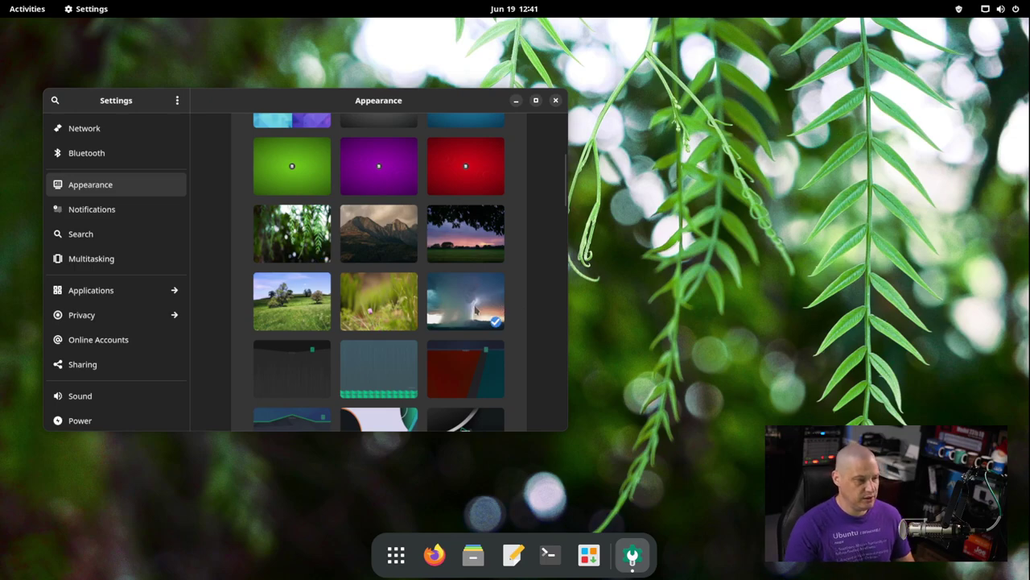
- Try the sunset field and dark green-wave wallpapers, repositioning the Settings window
scroll(493, 360, "down", 2)
scroll(494, 360, "up", 1)
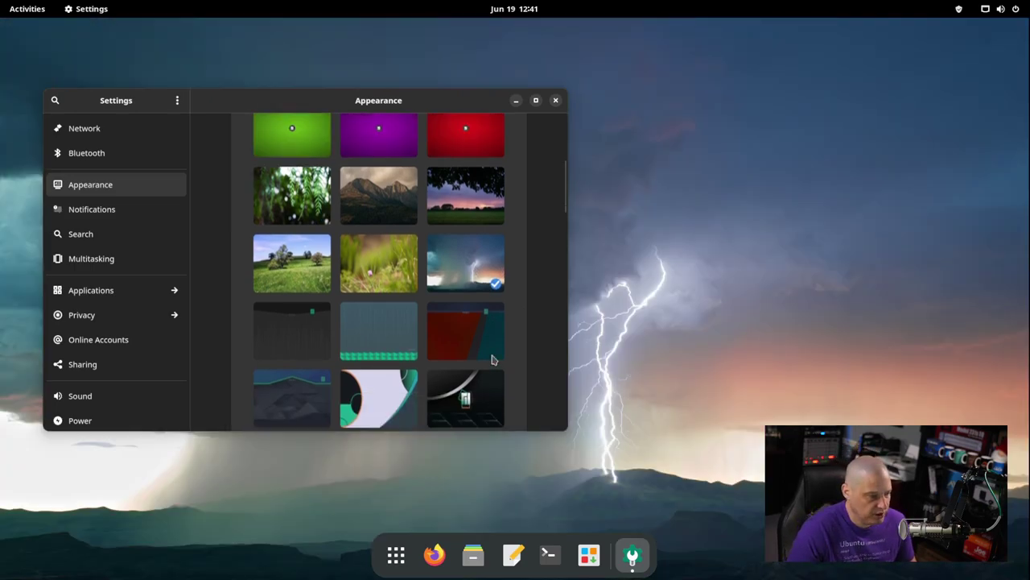
scroll(494, 360, "up", 4)
scroll(457, 345, "down", 1)
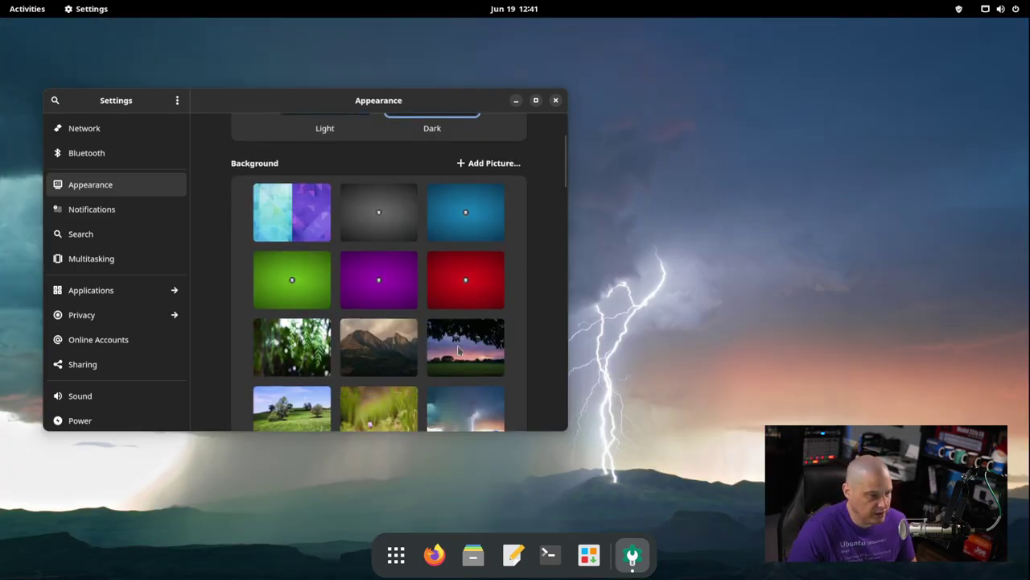
left_click(457, 345)
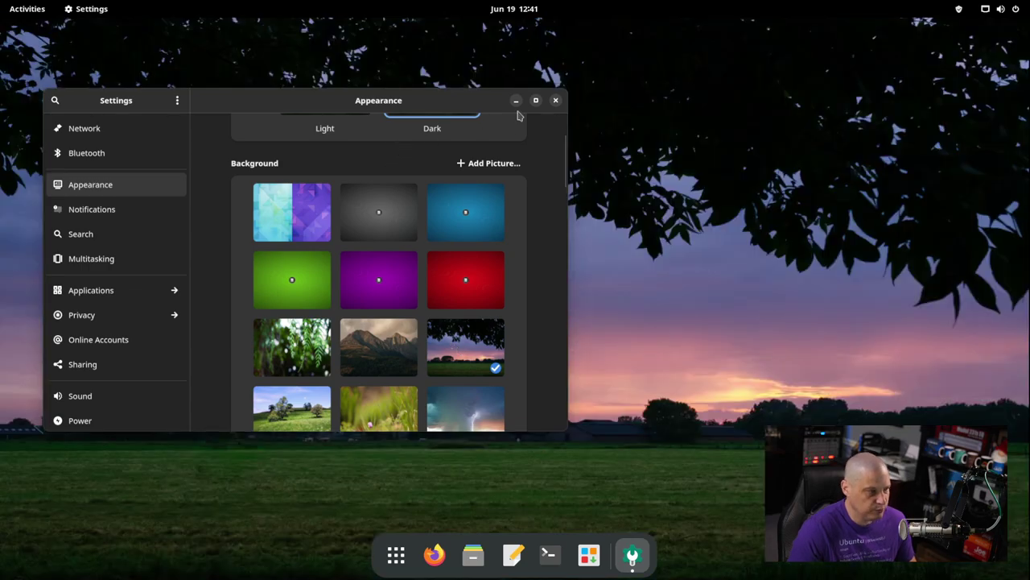
left_click_drag(452, 94, 577, 74)
scroll(548, 250, "down", 5)
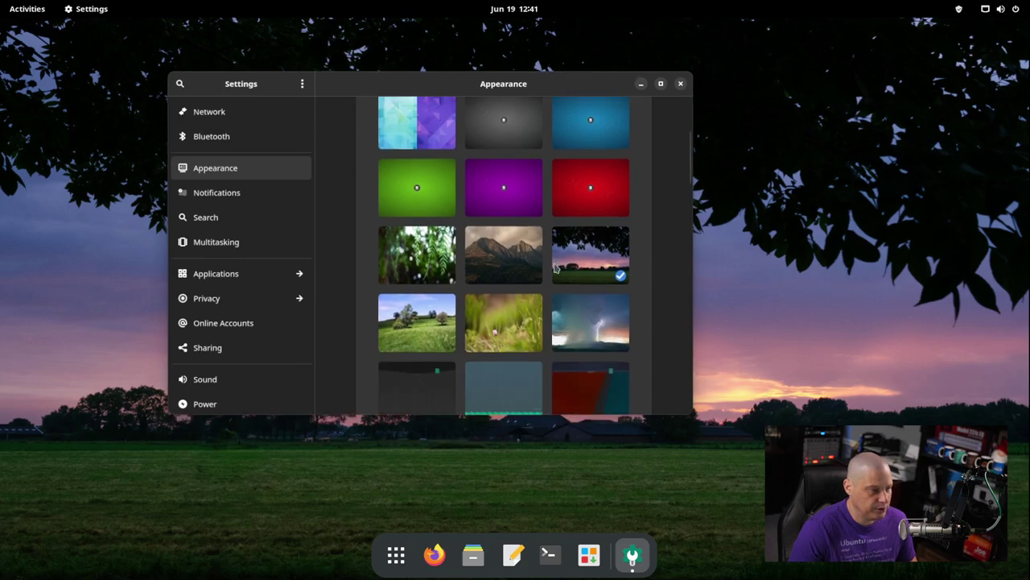
scroll(555, 268, "down", 2)
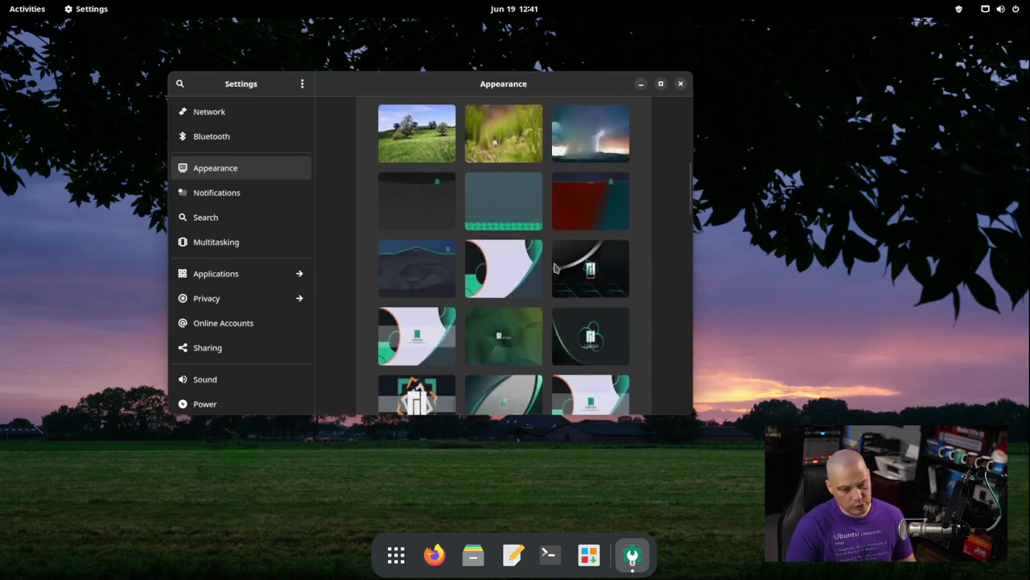
left_click(419, 274)
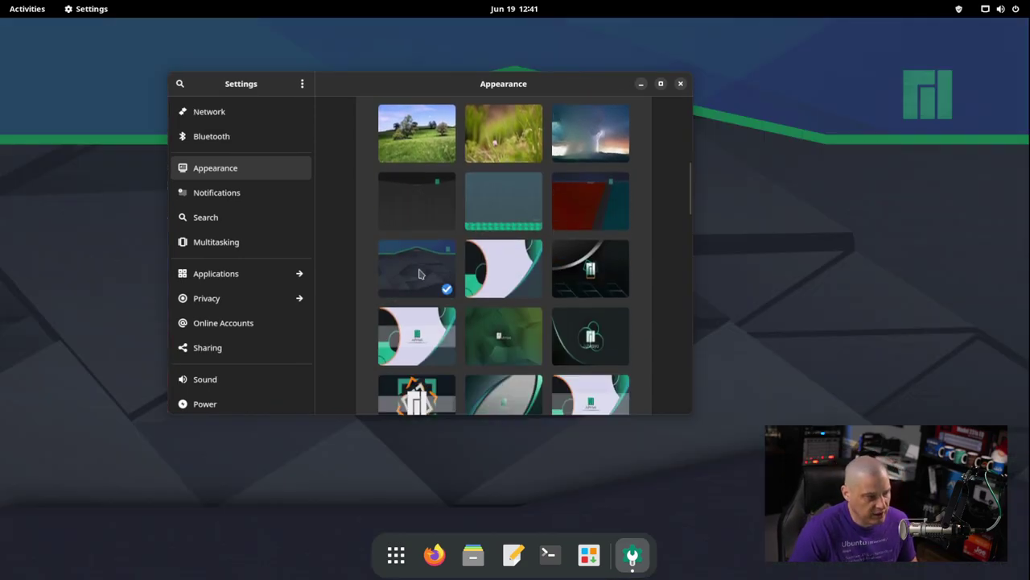
- Try the orange-green, green-red and road wallpapers, settling on the golden sunset field
scroll(586, 256, "down", 5)
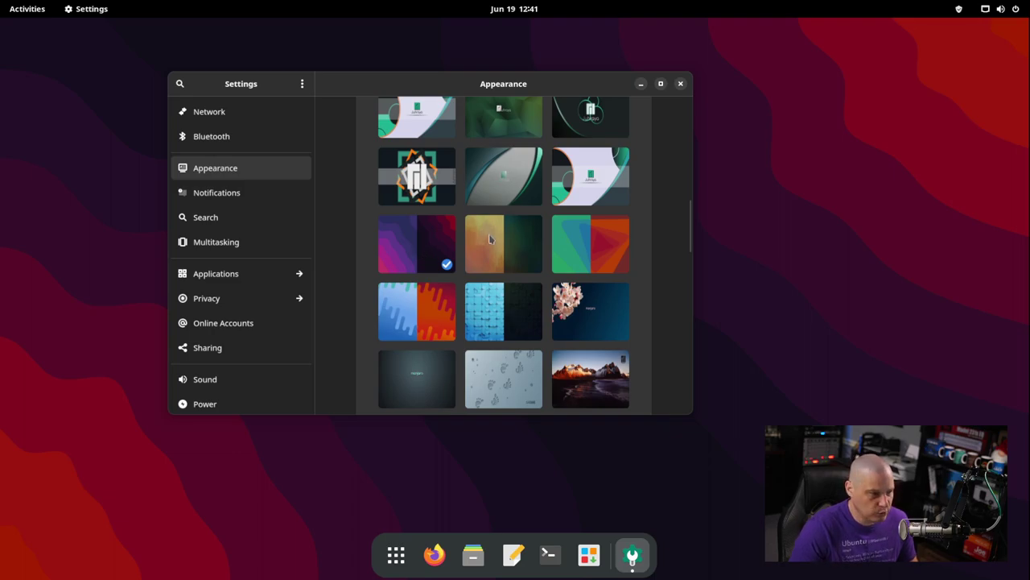
left_click(491, 238)
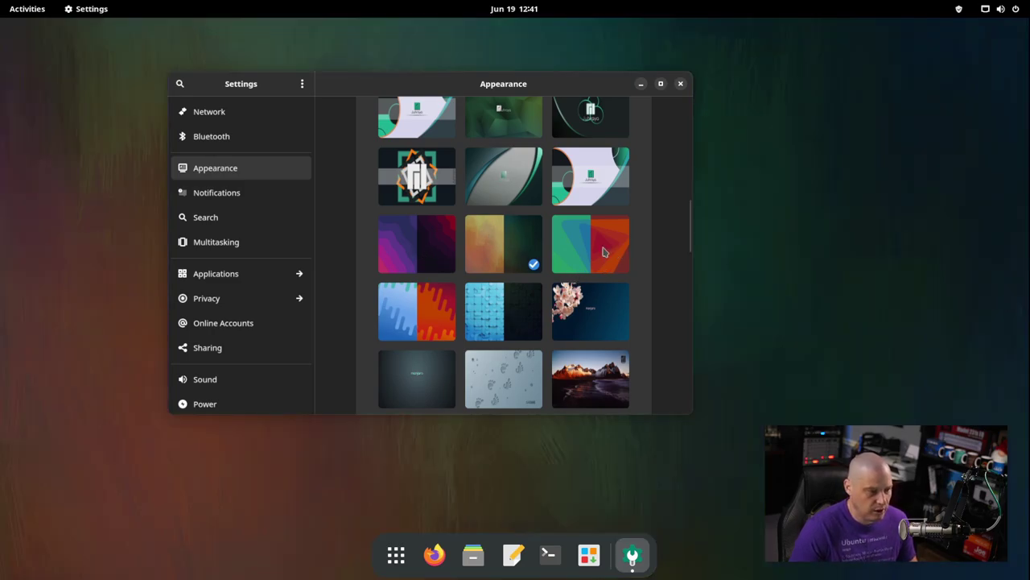
left_click(605, 252)
scroll(529, 297, "down", 10)
left_click(508, 235)
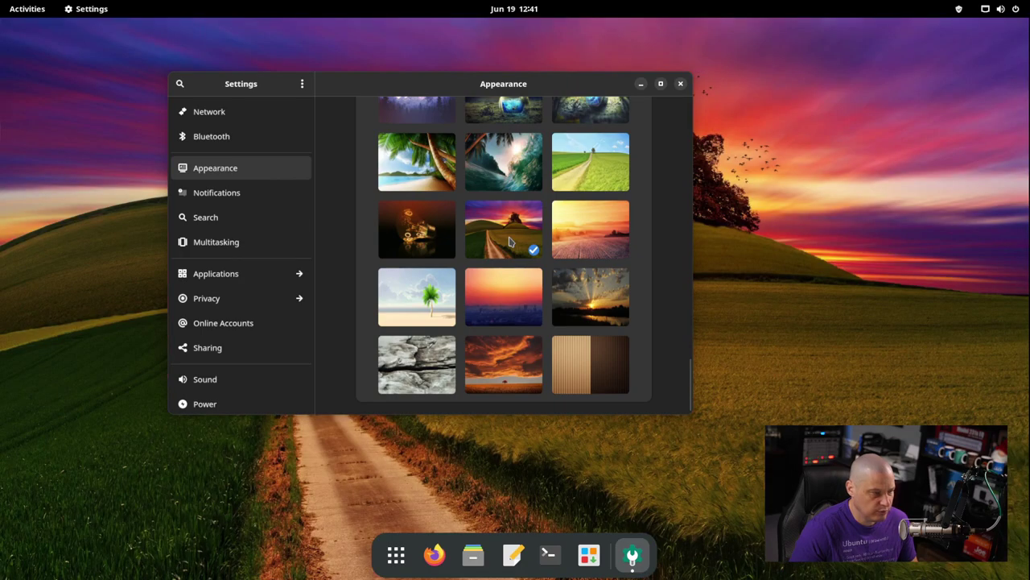
left_click(602, 248)
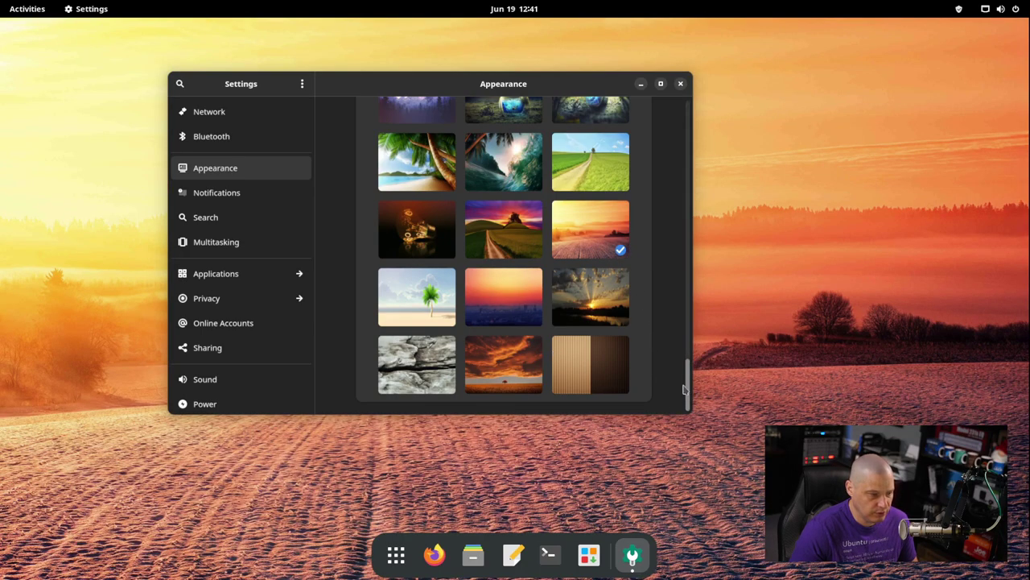
left_click_drag(684, 389, 682, 103)
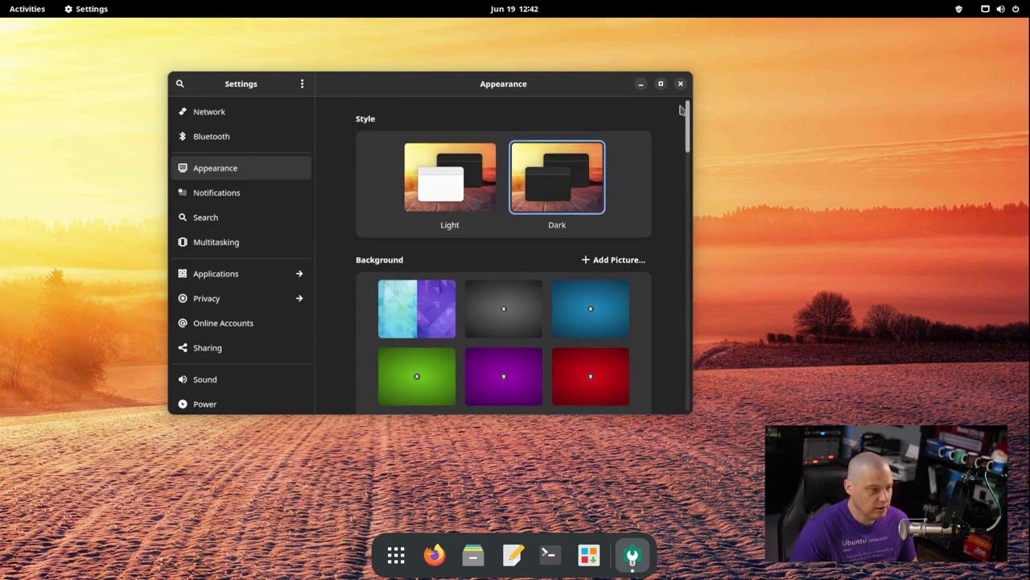
- Set the blue-purple triangle wallpaper, then try Light style with the green and red wallpaper
left_click(433, 317)
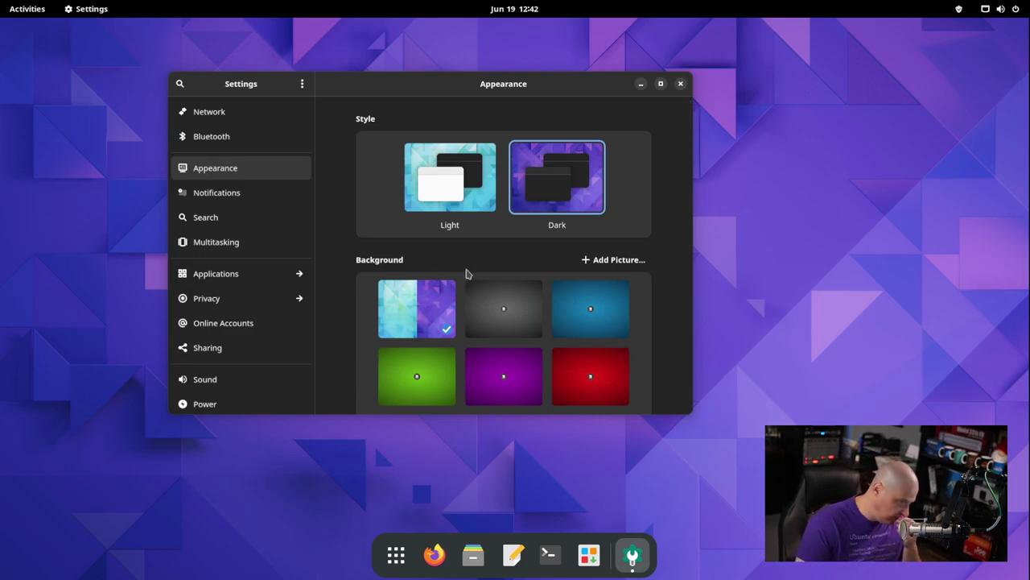
left_click(475, 200)
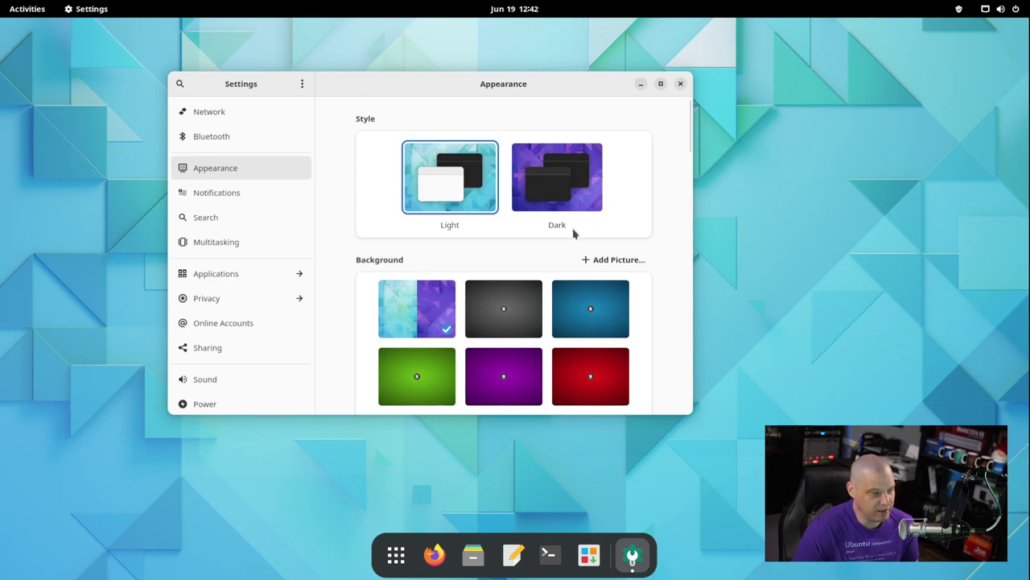
scroll(639, 230, "down", 15)
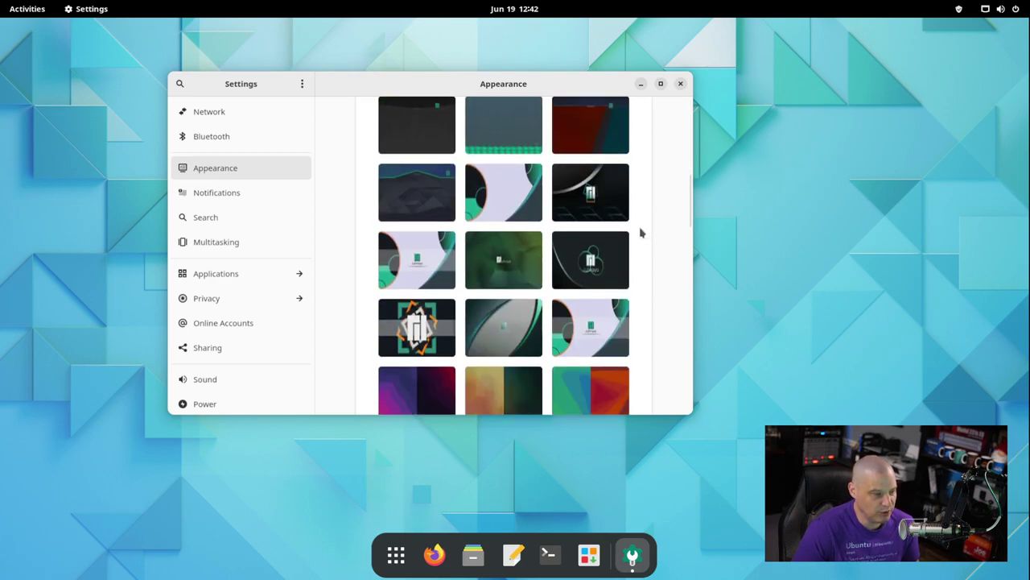
left_click(611, 269)
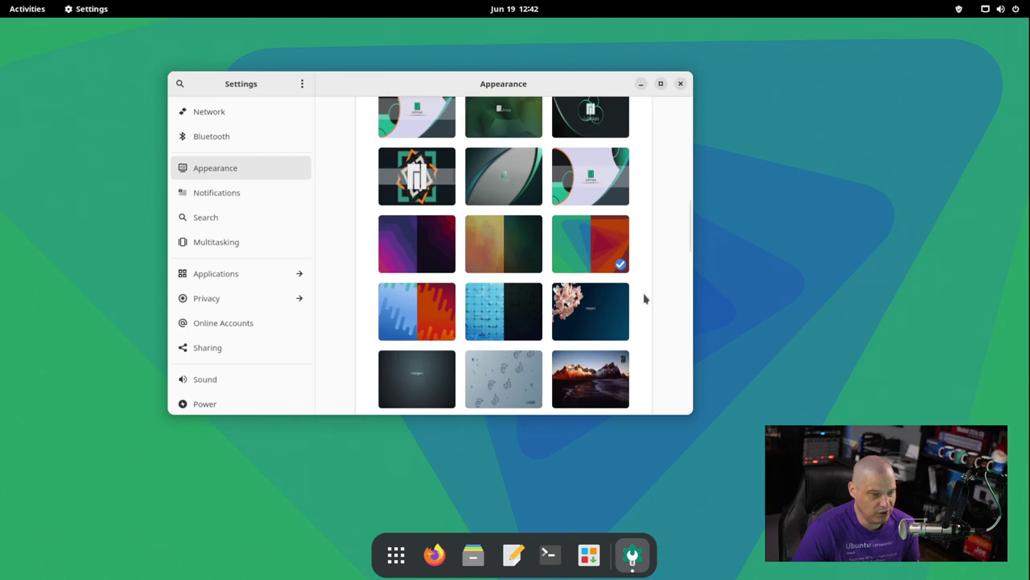
- Switch back to Dark style and restore the purple triangle wallpaper
scroll(644, 296, "up", 10)
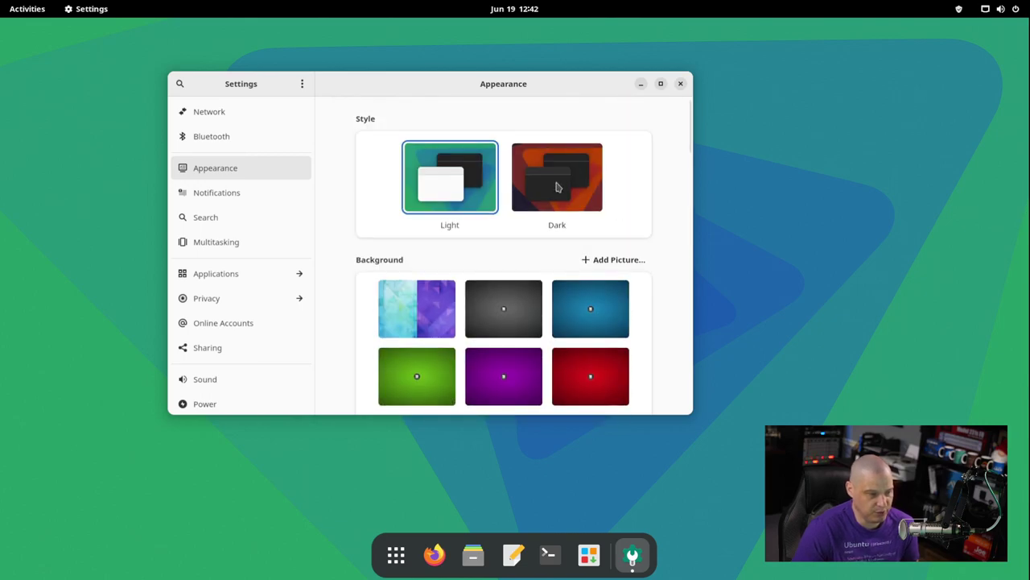
left_click(557, 187)
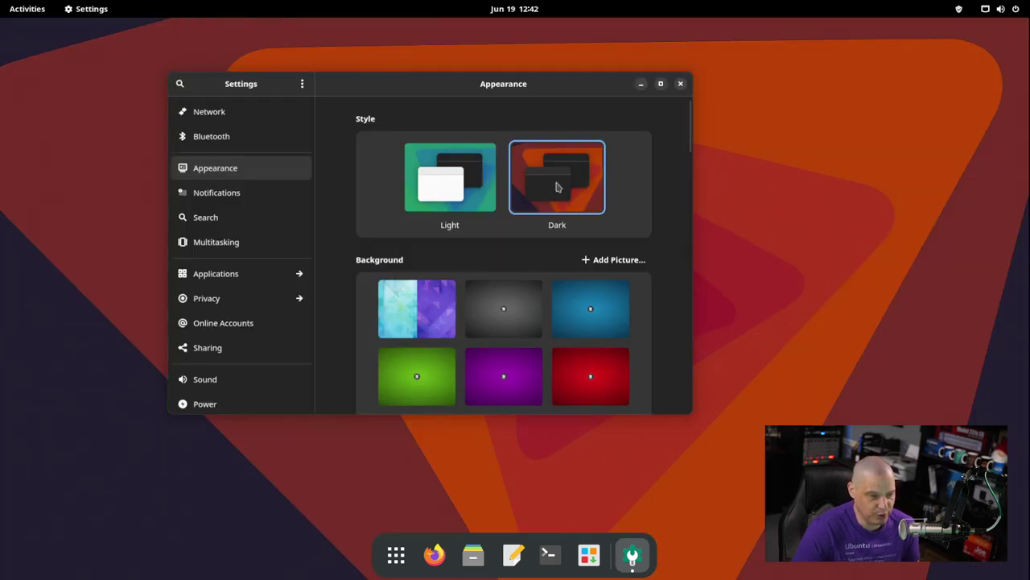
left_click(416, 310)
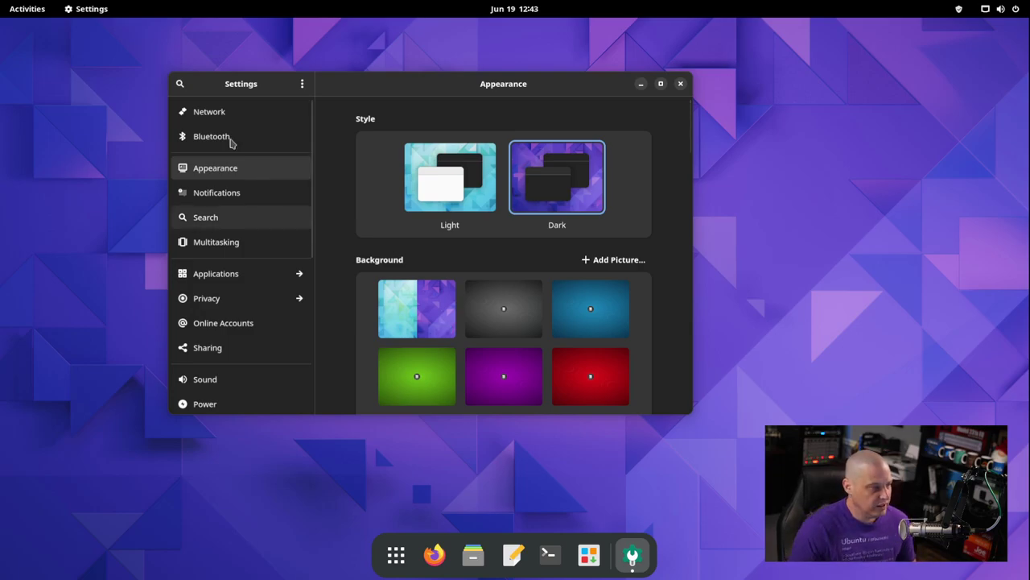
- Browse the Power, Displays and Mouse & Touchpad settings pages
scroll(252, 307, "down", 5)
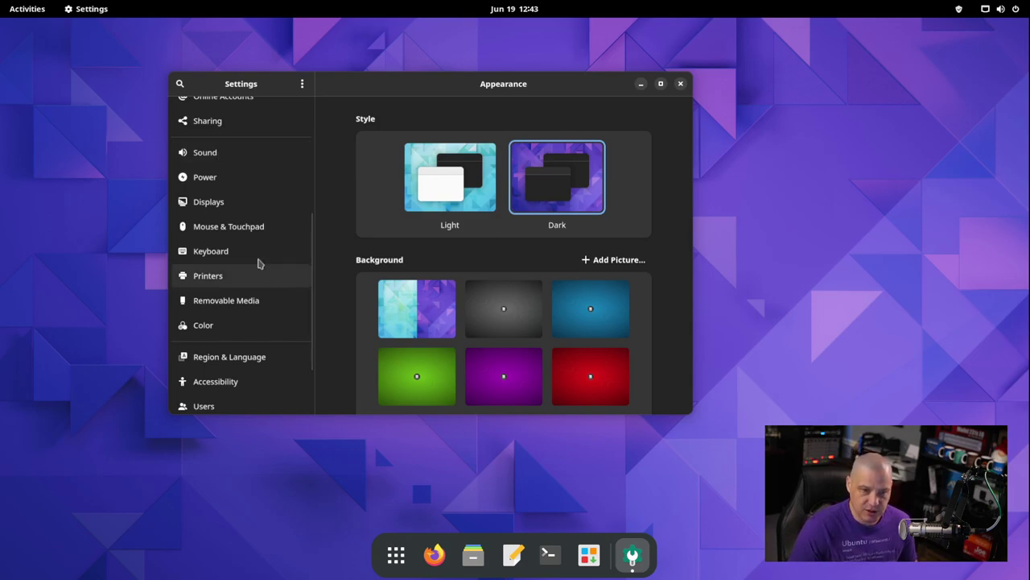
left_click(243, 184)
left_click(233, 208)
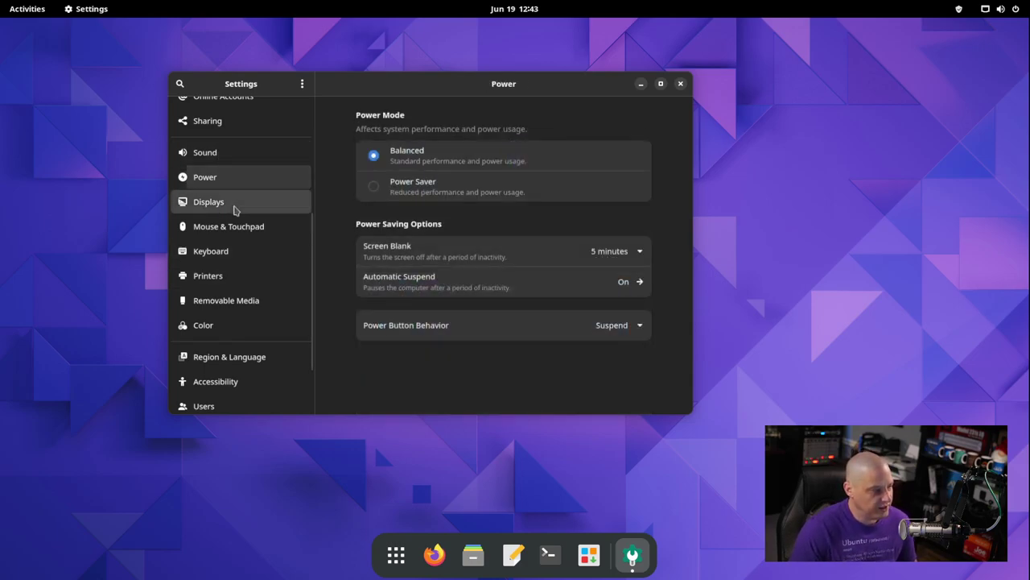
left_click(241, 233)
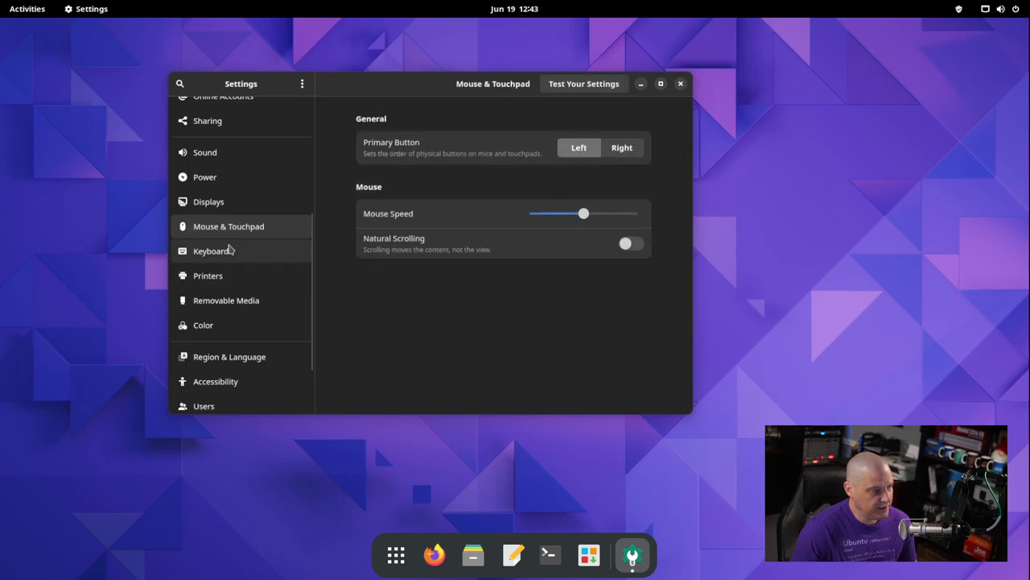
- Read through the About system information page, then close Settings
scroll(274, 294, "down", 2)
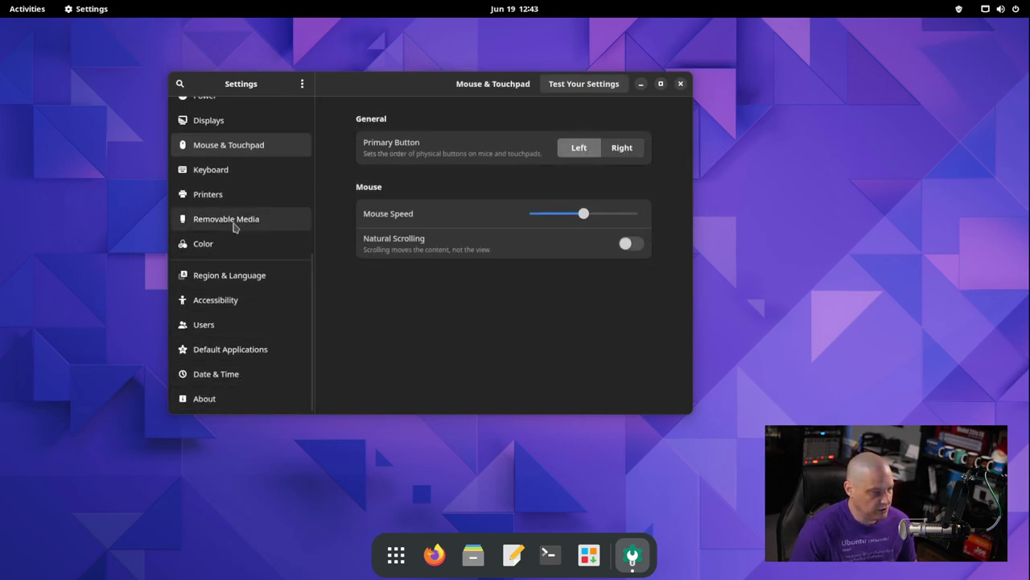
left_click(238, 399)
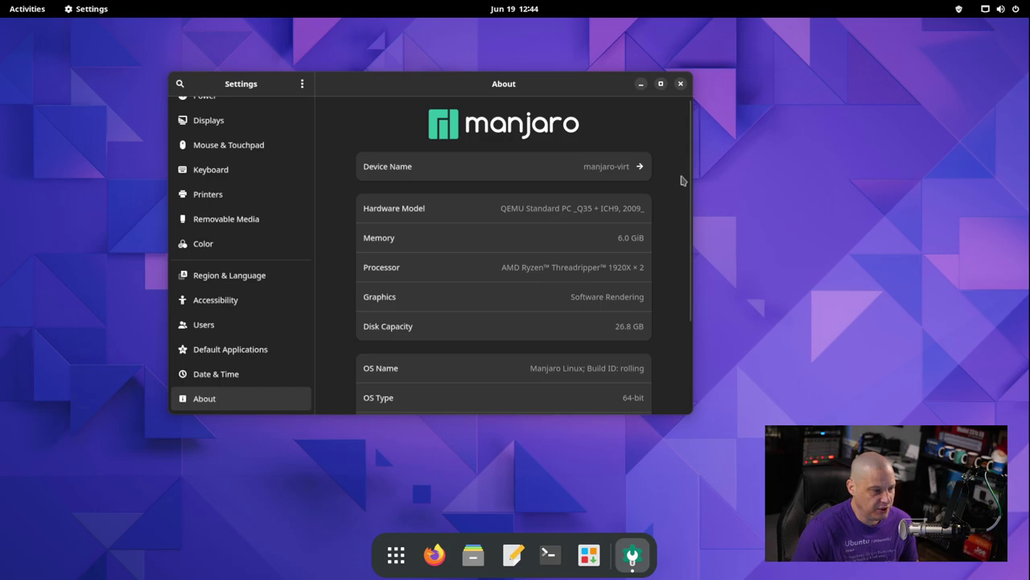
left_click_drag(690, 166, 683, 269)
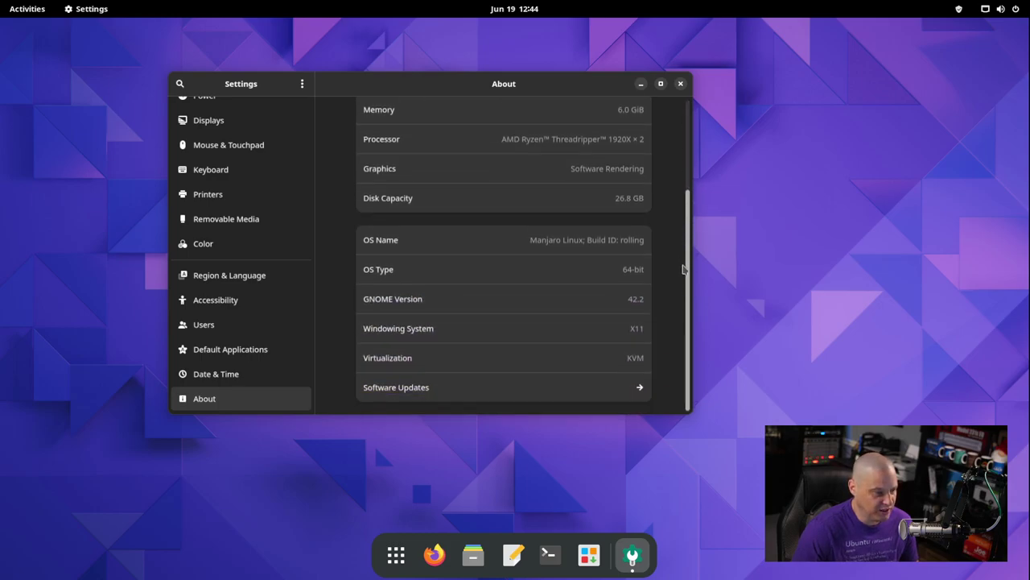
left_click(681, 84)
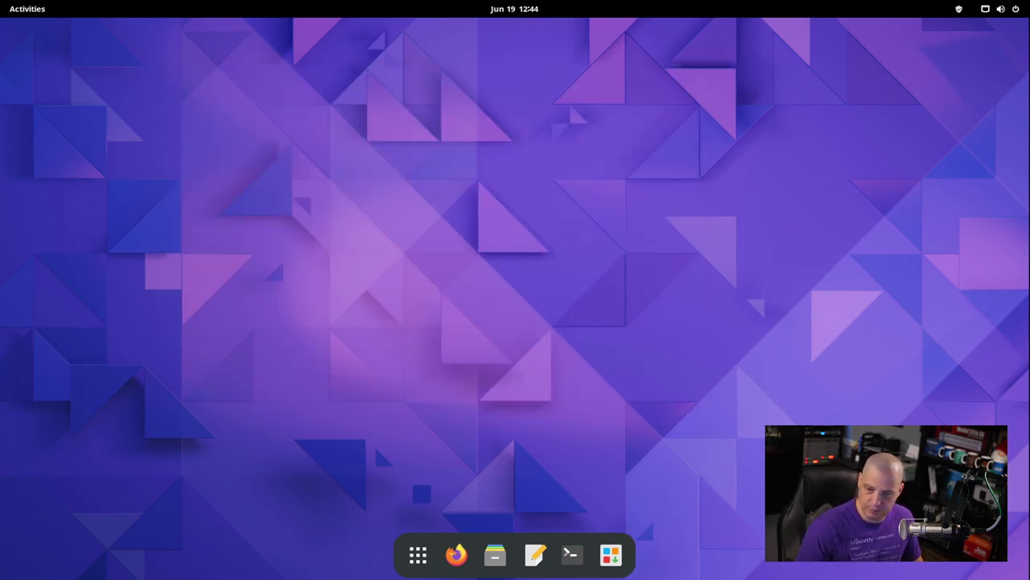
- Launch Add/Remove Software, centre its window and check for available updates
left_click(611, 554)
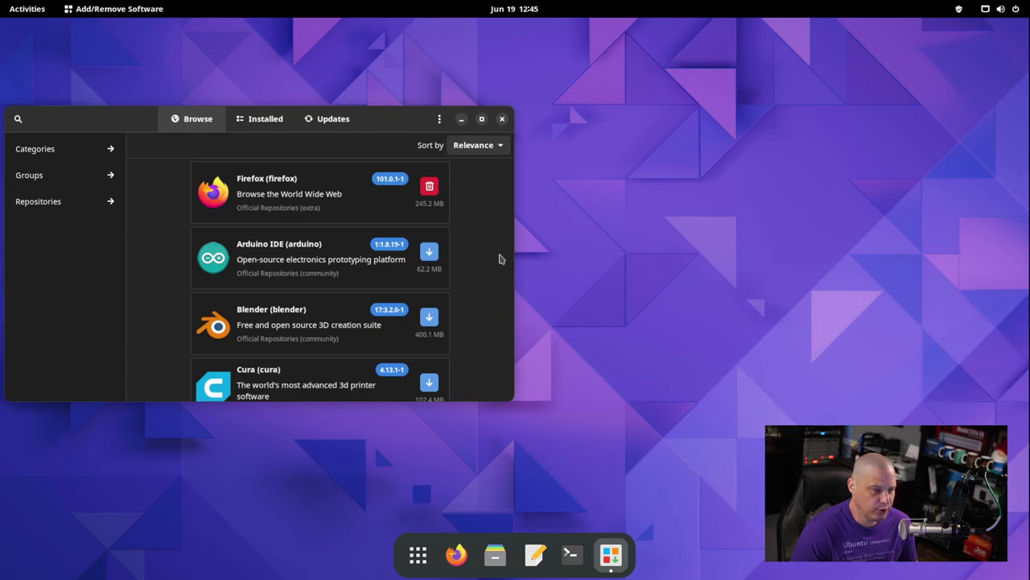
left_click_drag(386, 120, 680, 89)
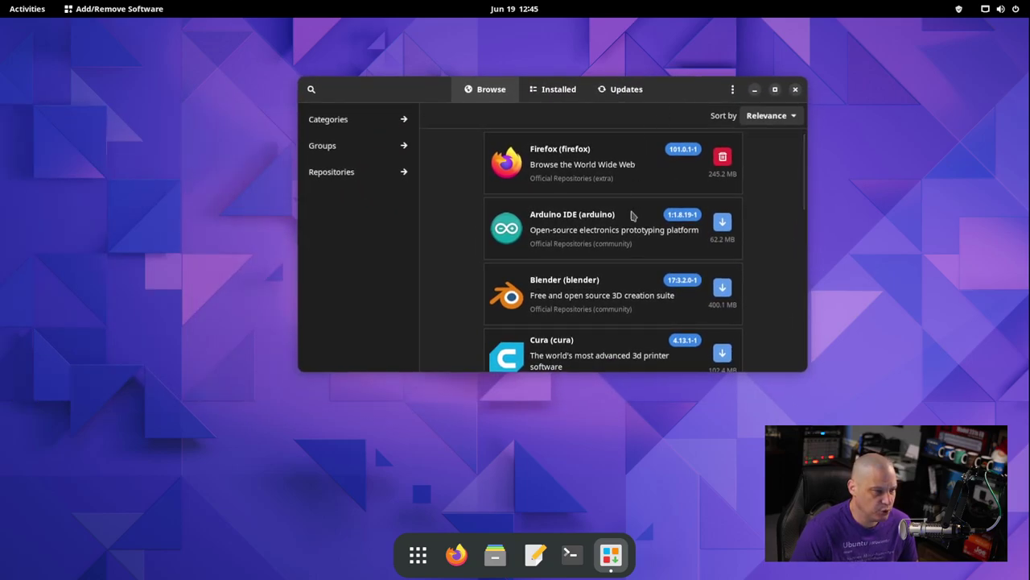
left_click(607, 92)
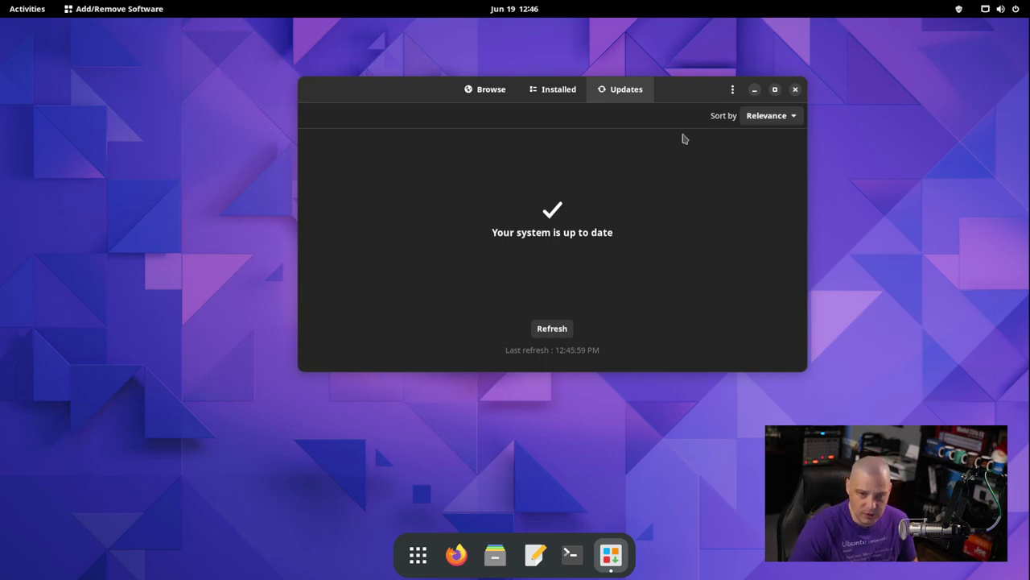
- Look over the installed software list, then switch to the Browse catalogue
left_click(568, 95)
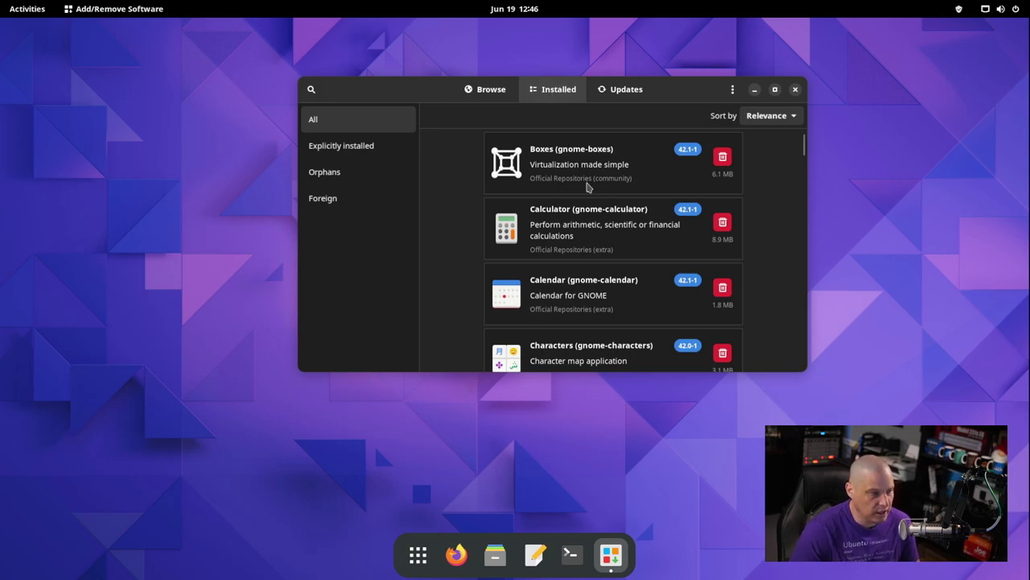
scroll(603, 225, "down", 1)
scroll(610, 254, "up", 1)
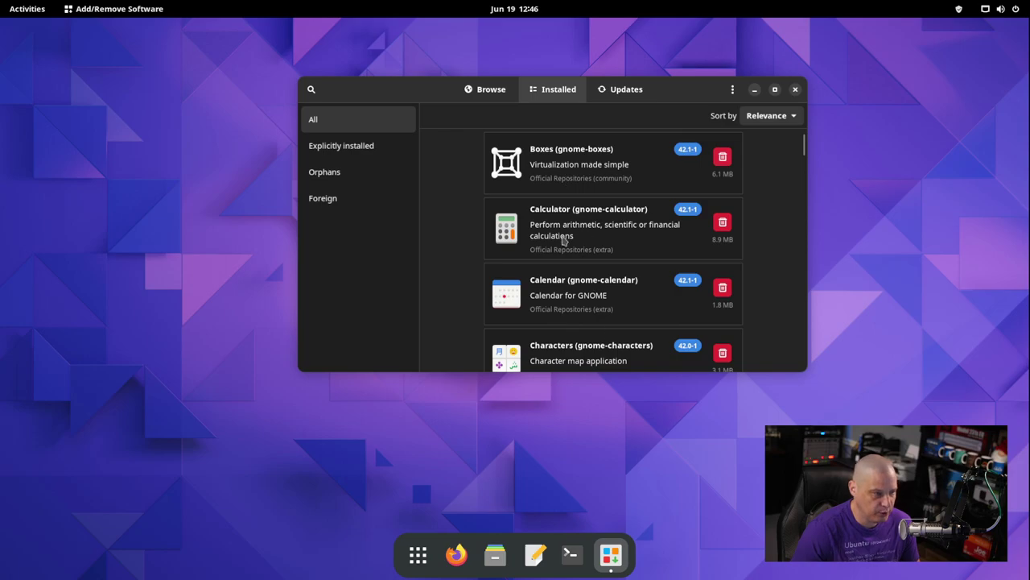
left_click(489, 90)
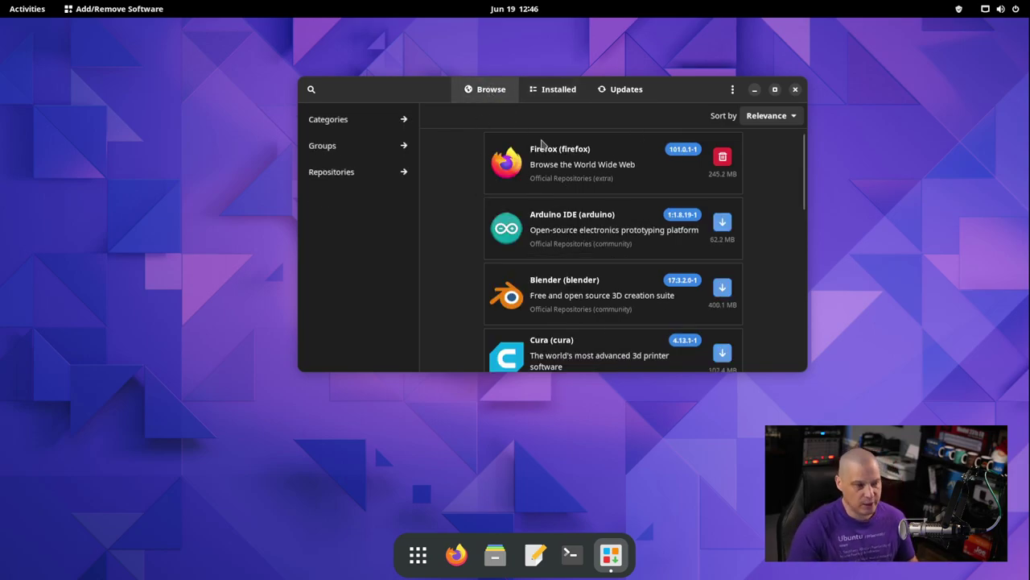
- Search for htop and narrow the results to repositories
left_click(310, 90)
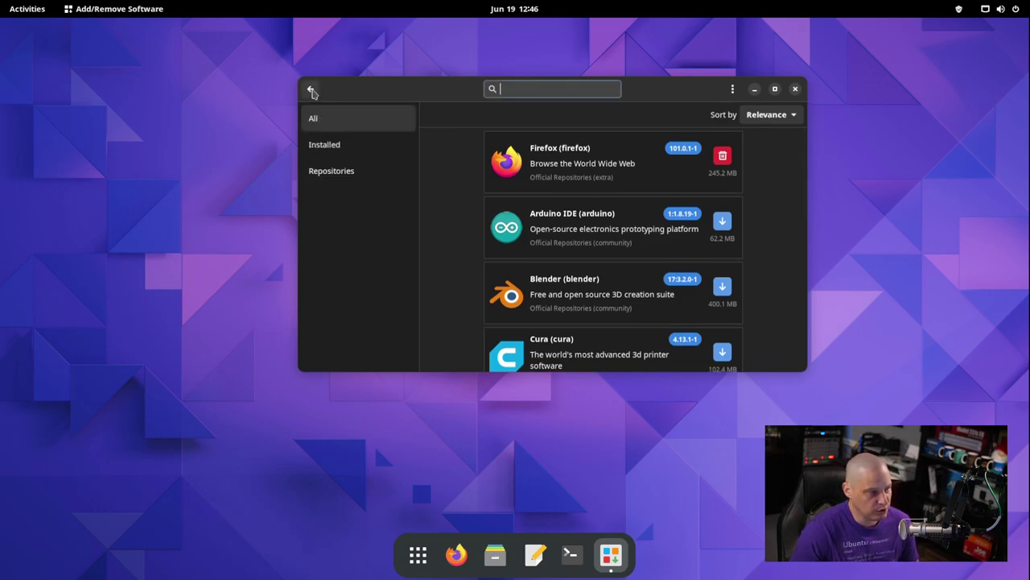
type("htop")
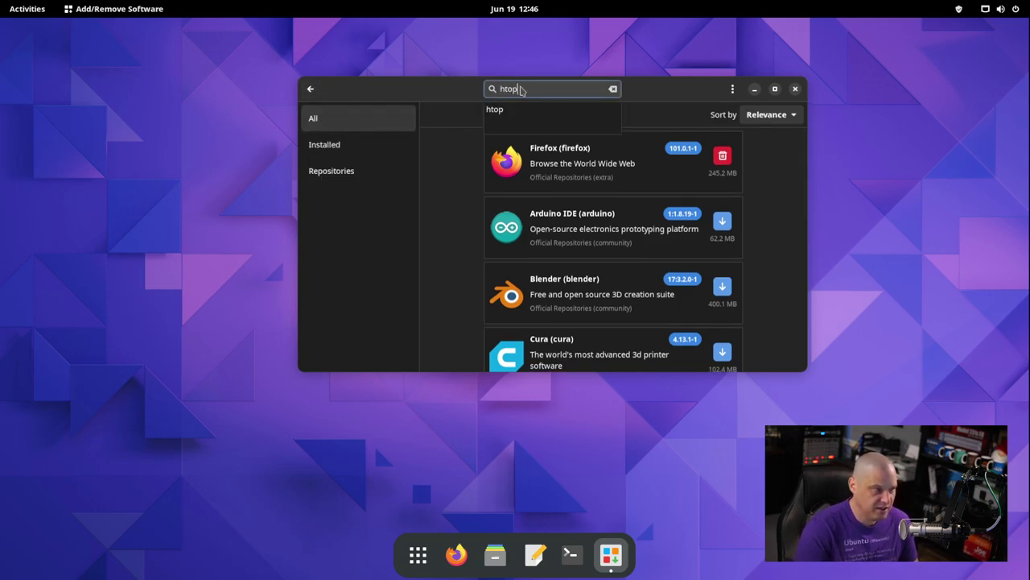
key("Return")
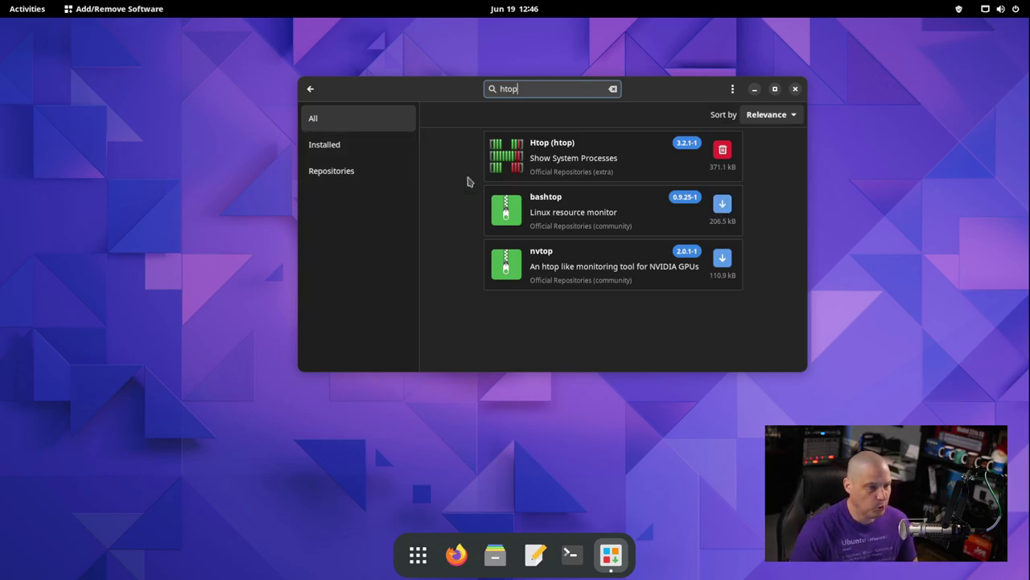
left_click(355, 179)
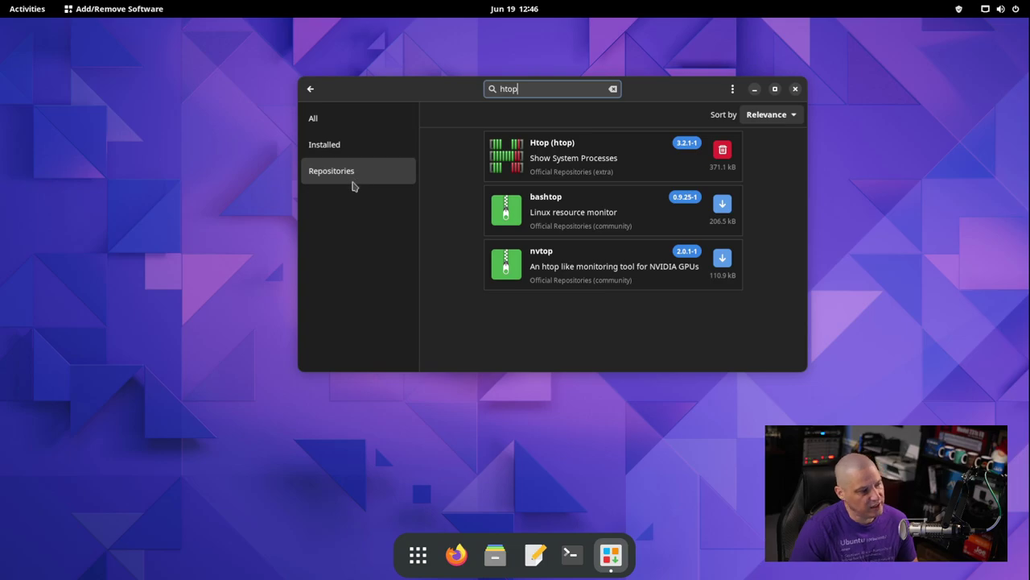
- Clear the search and view the core, extra, community and multilib repositories, then go back
left_click(612, 89)
left_click(310, 89)
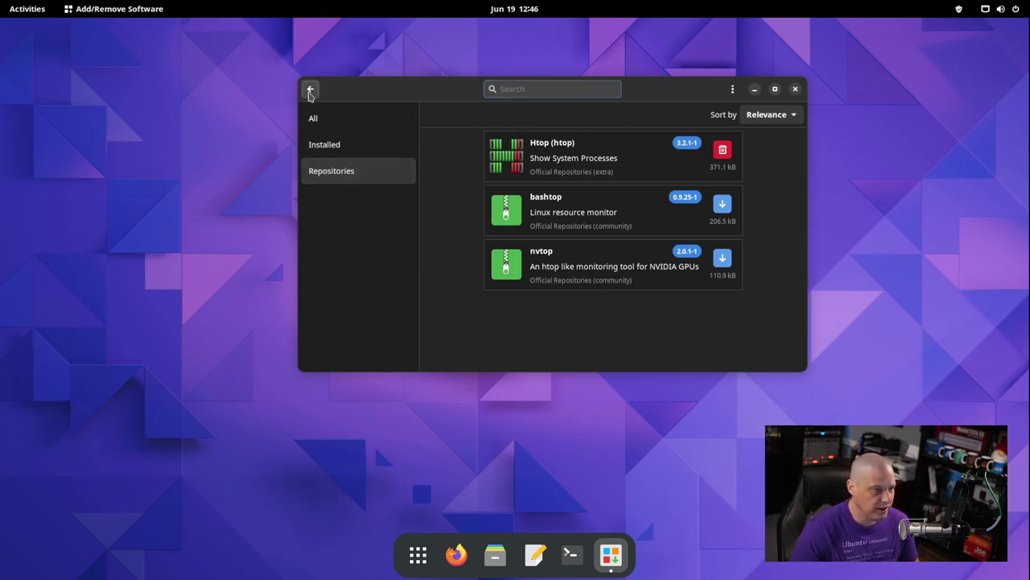
left_click(347, 172)
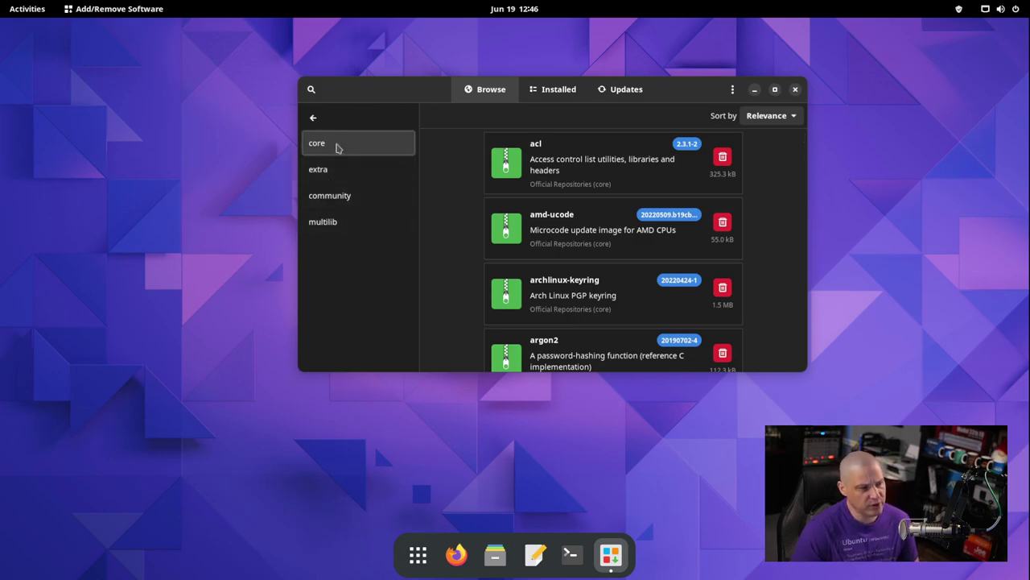
left_click(324, 172)
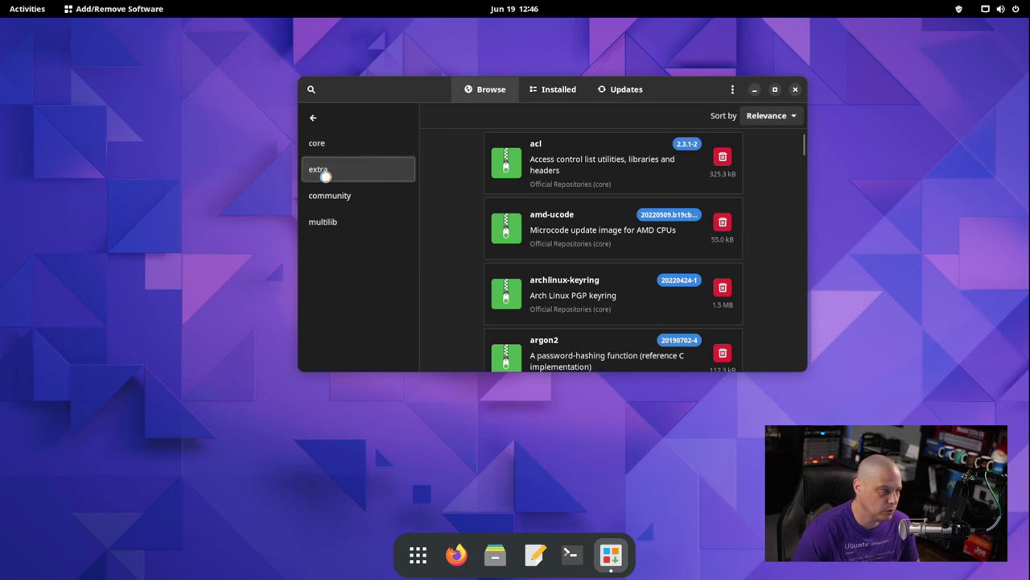
left_click(340, 196)
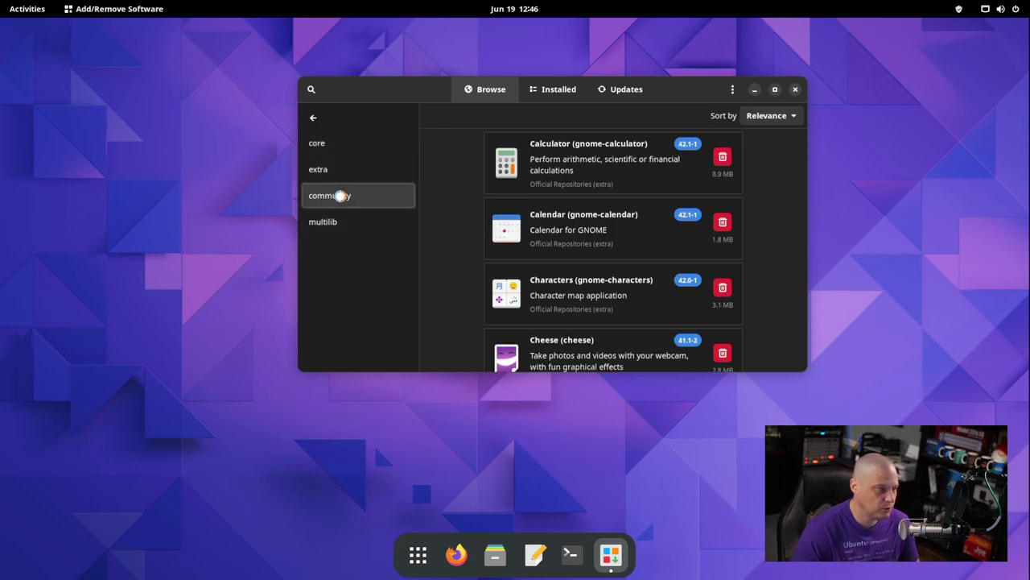
left_click(332, 225)
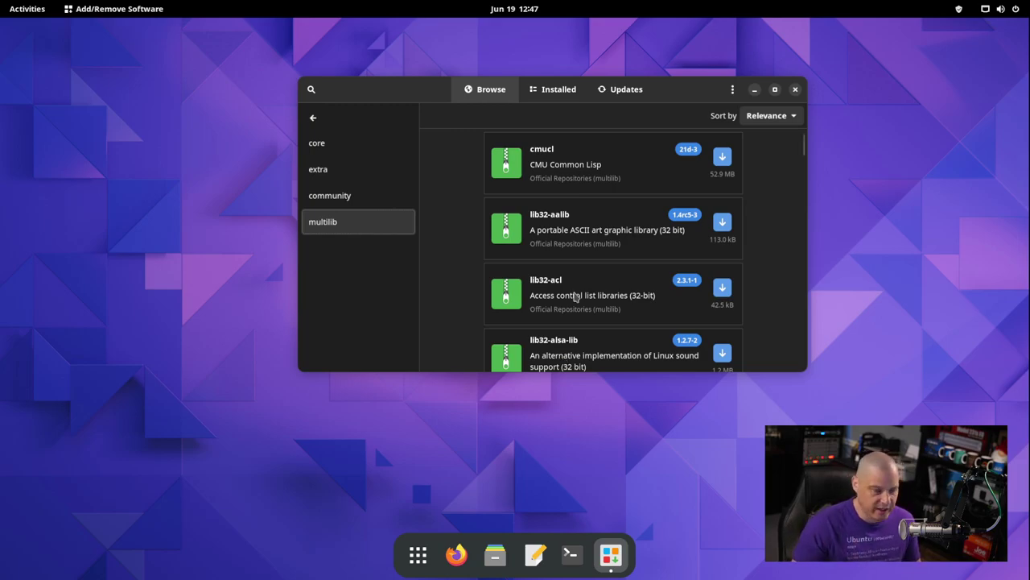
left_click(313, 119)
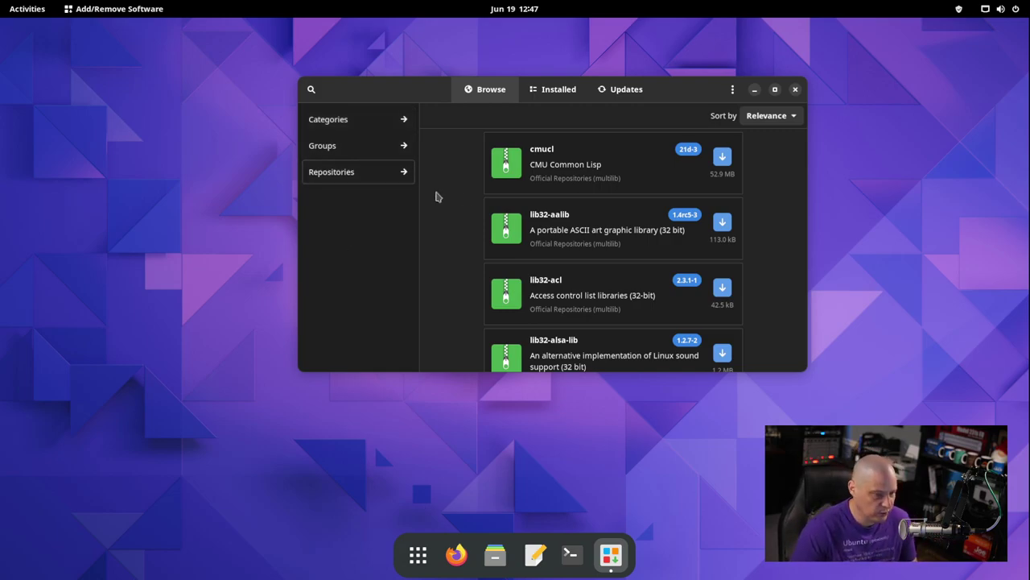
- Open Preferences from the three-dot menu and authenticate with the account password
left_click(732, 90)
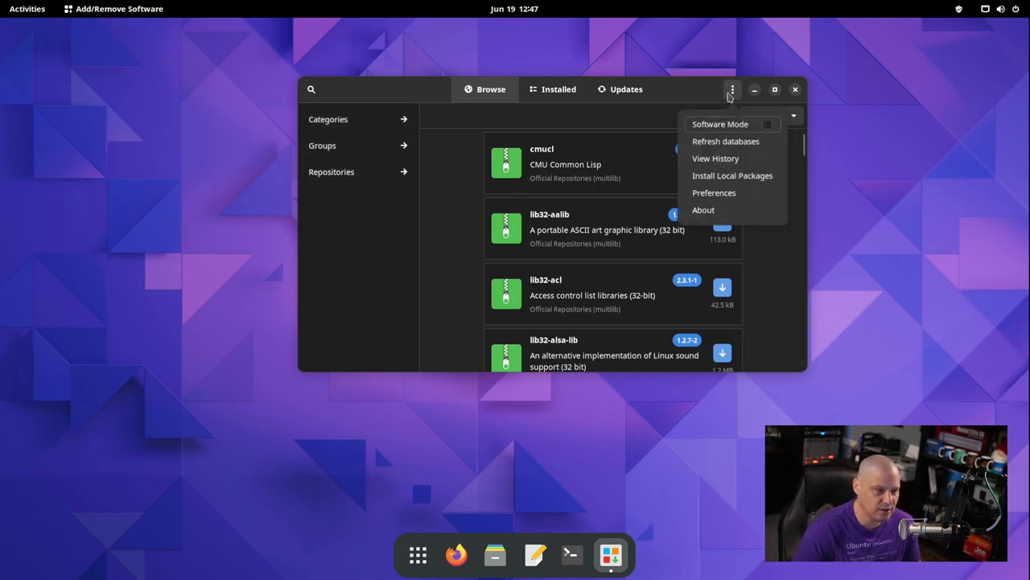
left_click(736, 196)
type("d")
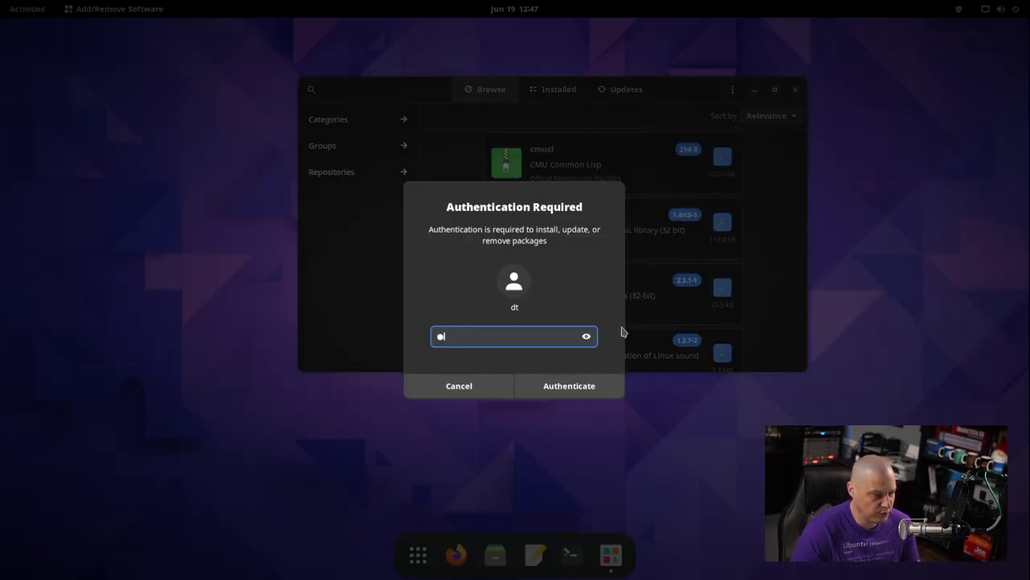
key("Return")
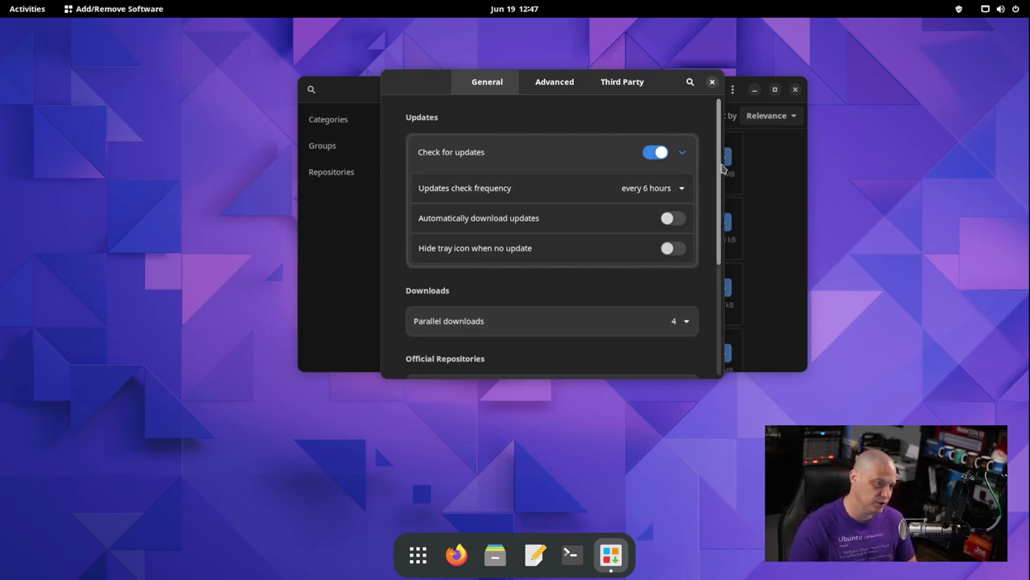
scroll(721, 211, "down", 3)
scroll(729, 214, "up", 3)
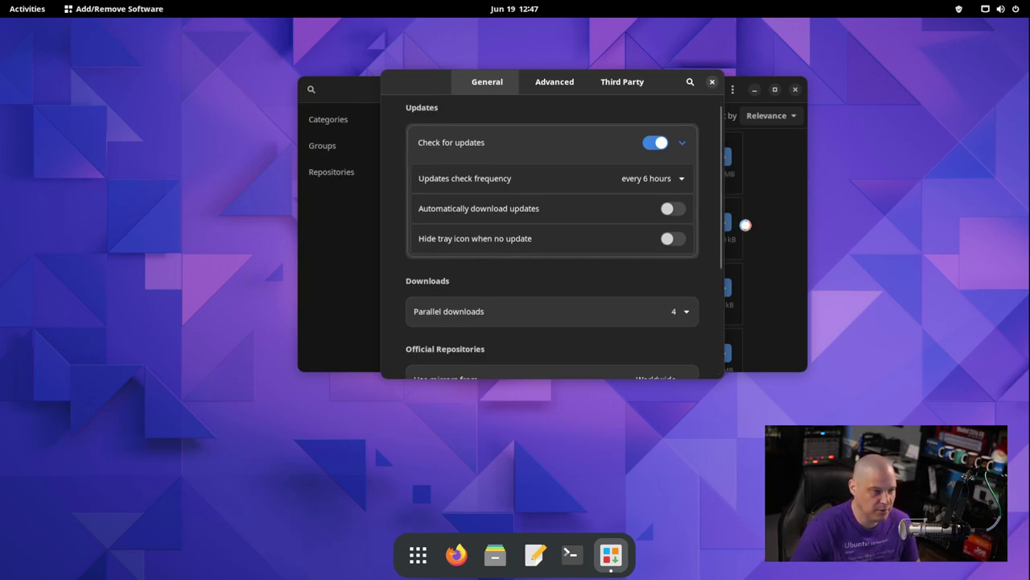
- Toggle automatic update downloads on and back off, and keep parallel downloads at 4
left_click(677, 210)
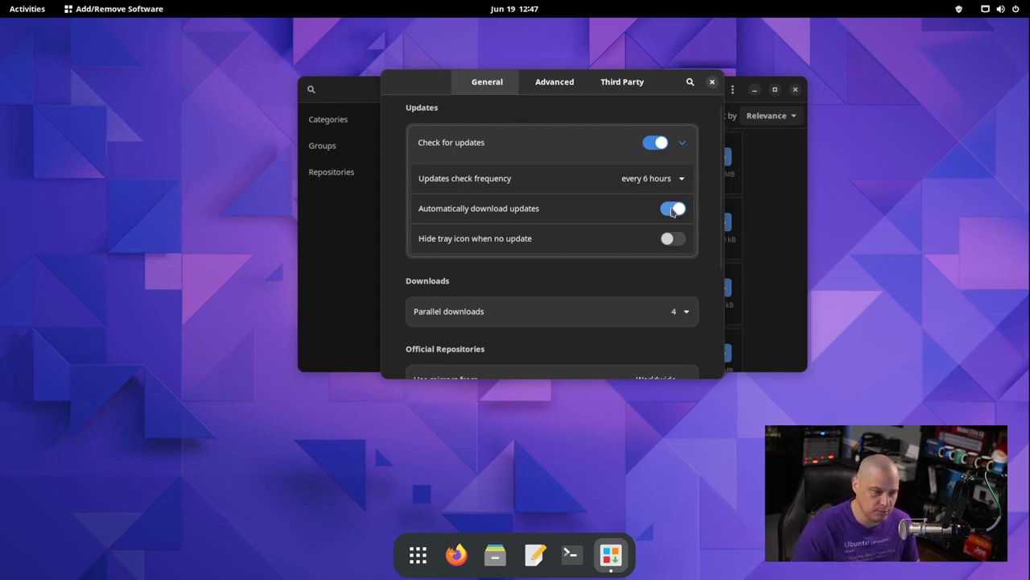
left_click(673, 210)
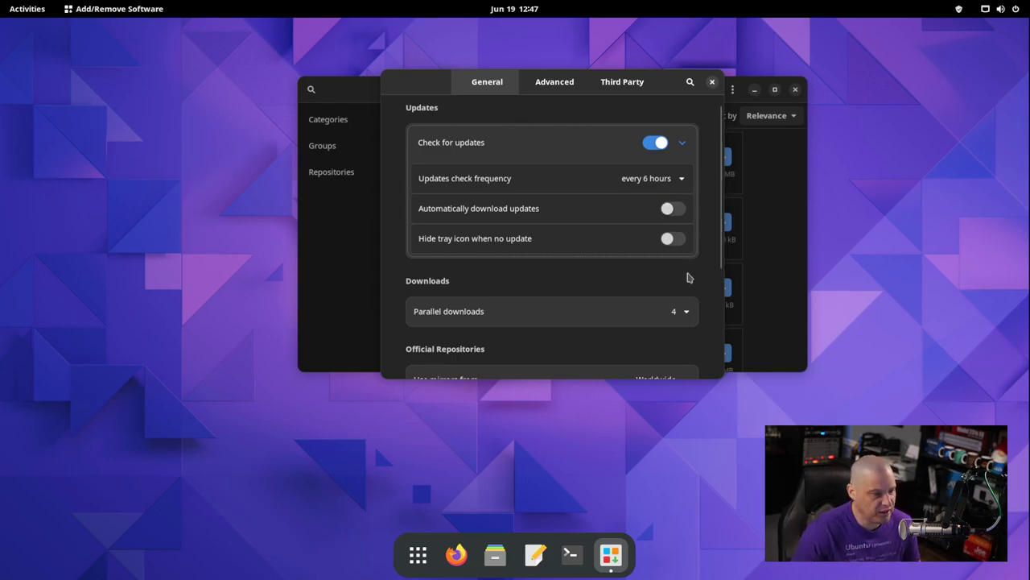
scroll(687, 276, "down", 1)
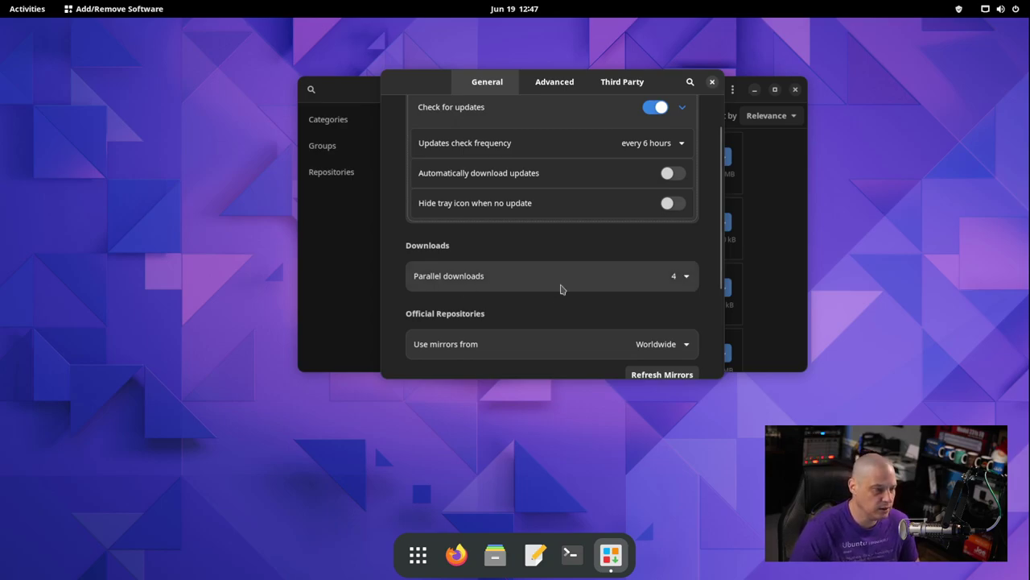
left_click(634, 277)
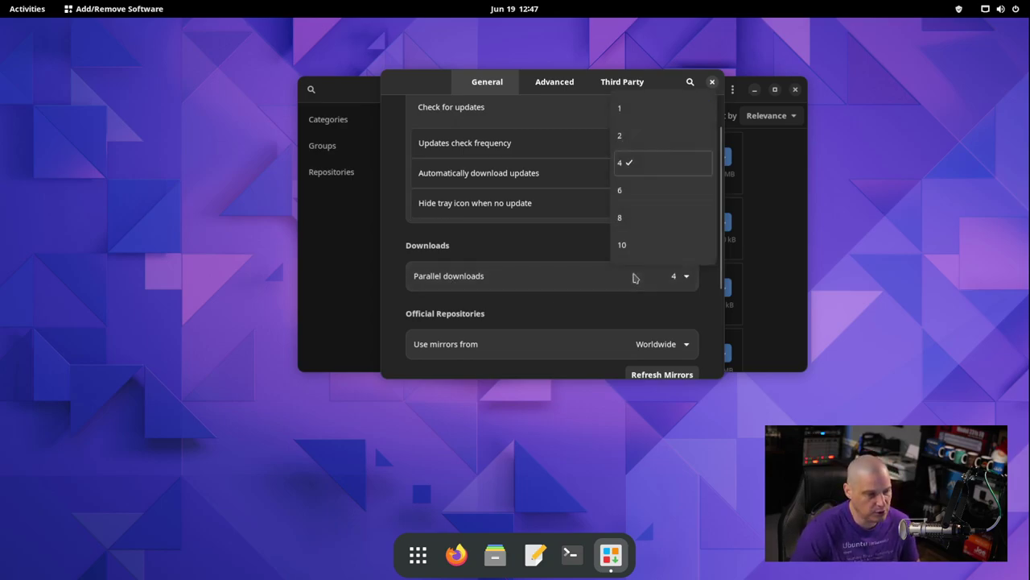
left_click(594, 304)
scroll(655, 312, "down", 2)
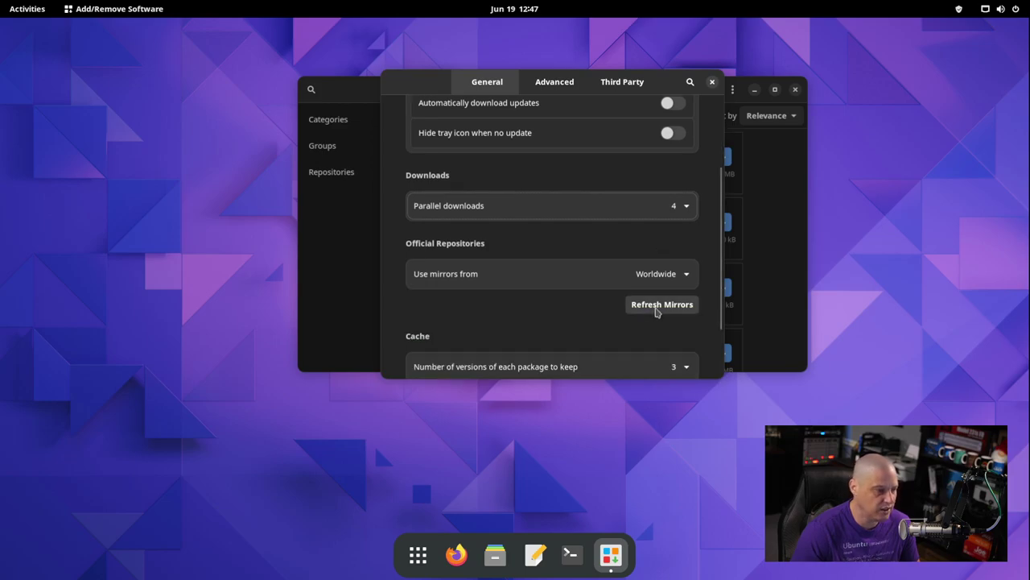
scroll(579, 335, "down", 2)
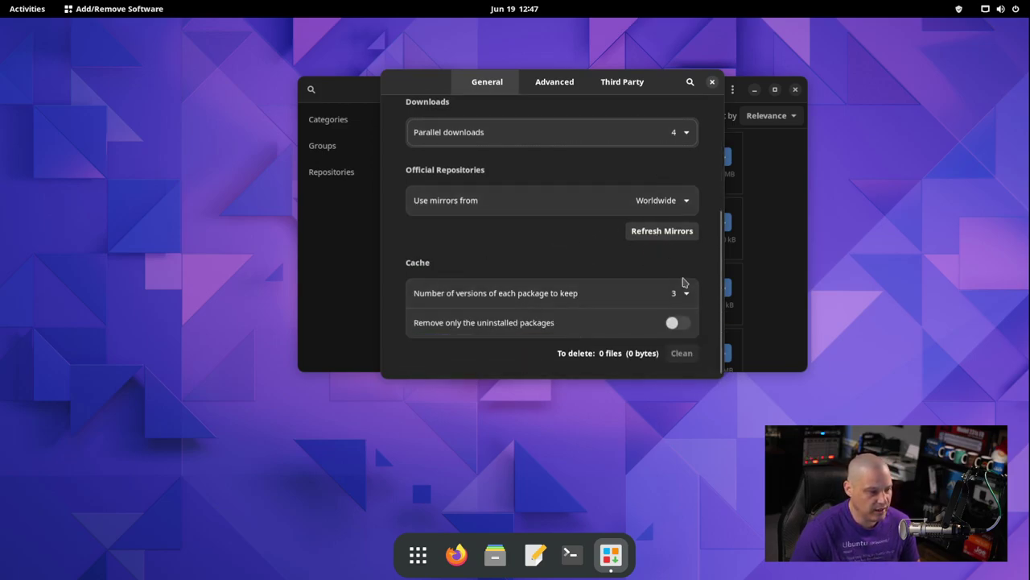
- On the Advanced tab, enable downgrades and add htop to Ignored upgrades
left_click(563, 84)
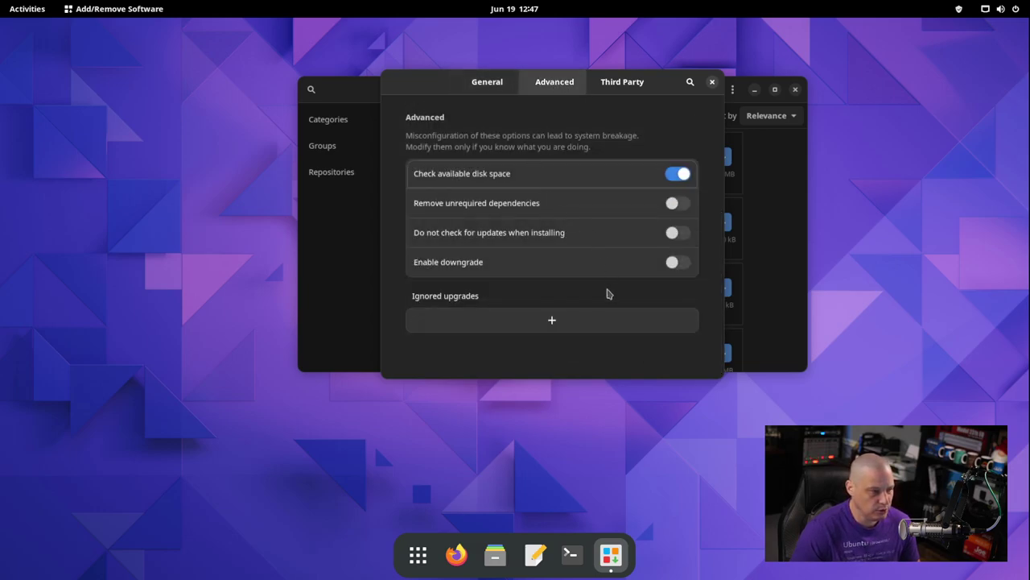
left_click(684, 268)
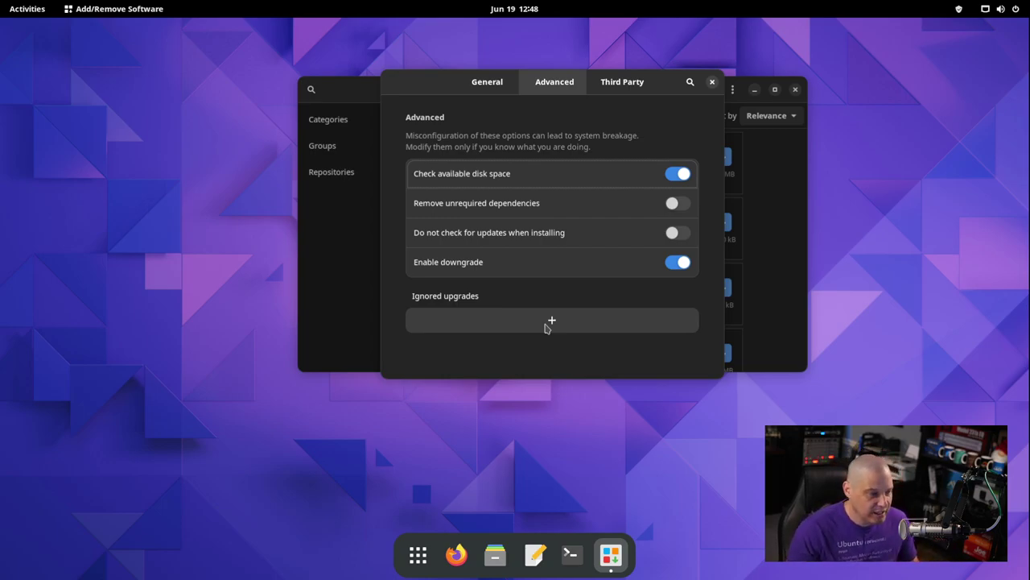
left_click(548, 322)
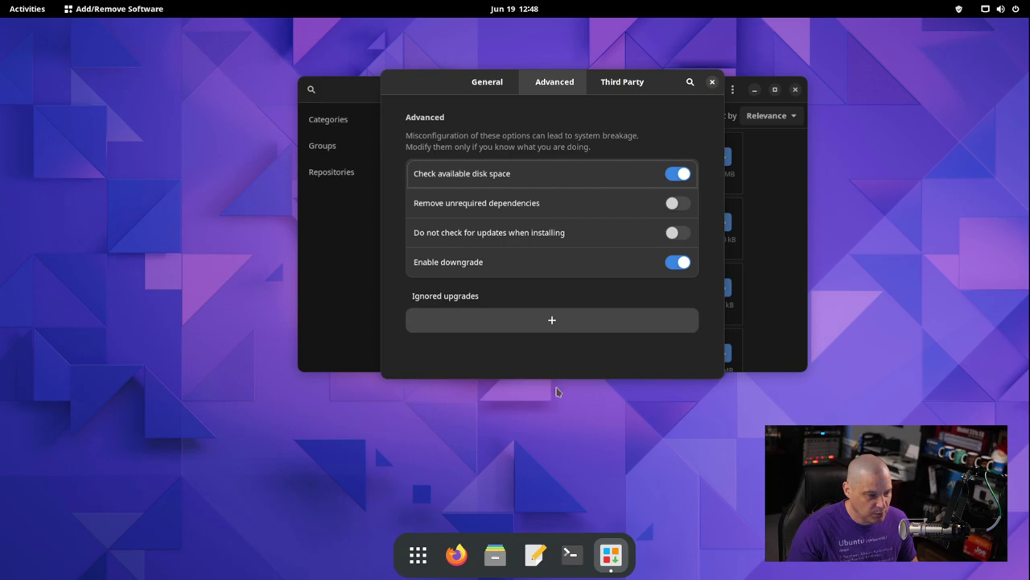
type("htop")
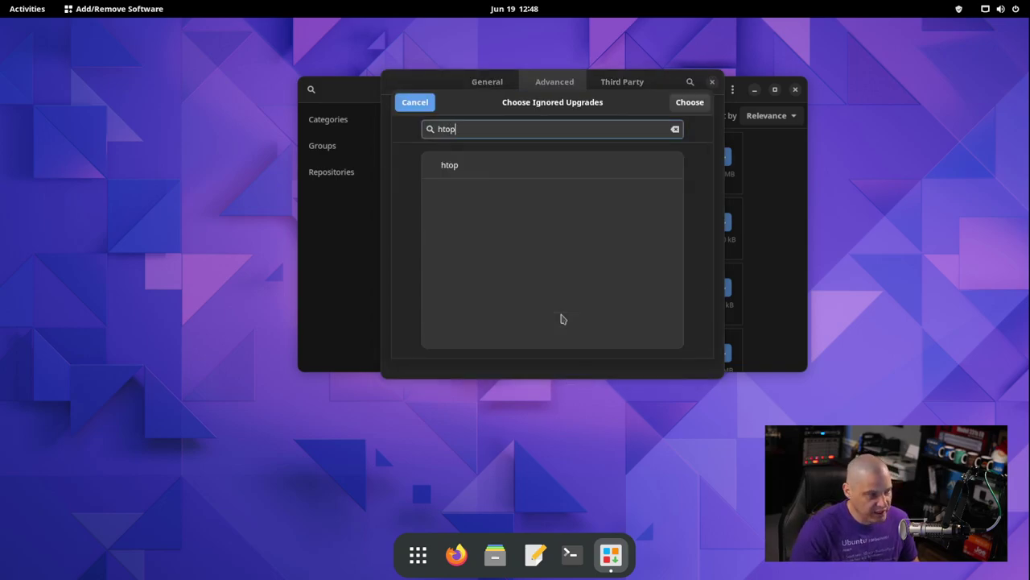
left_click(456, 166)
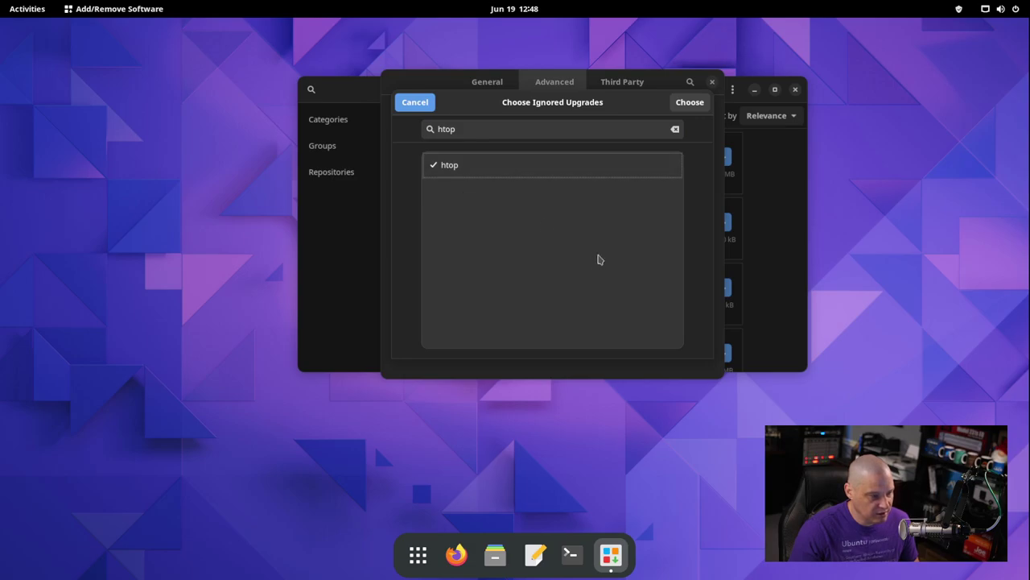
left_click(690, 103)
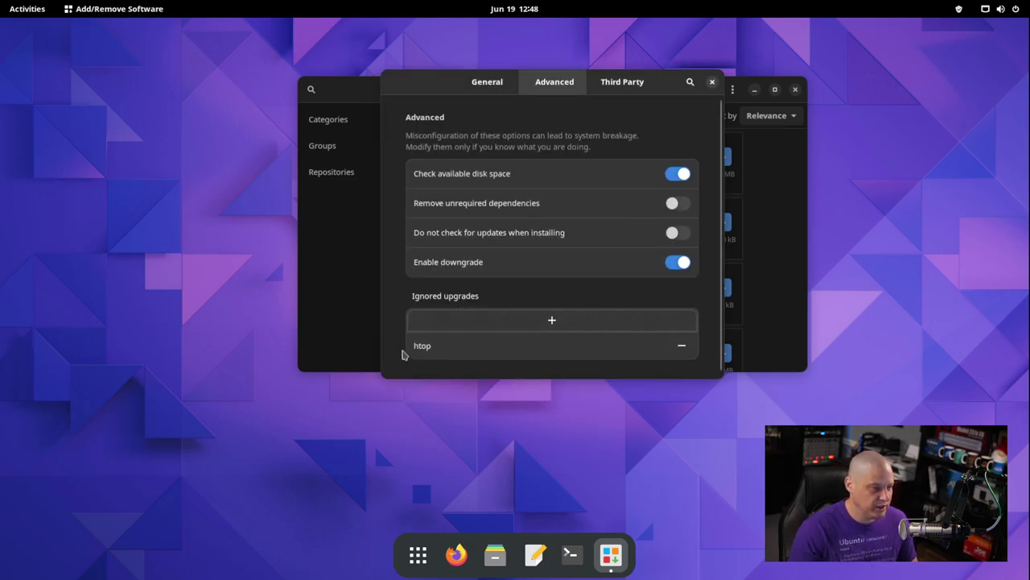
- On the Third Party tab, switch on AUR, Flatpak and Snap support
left_click(619, 87)
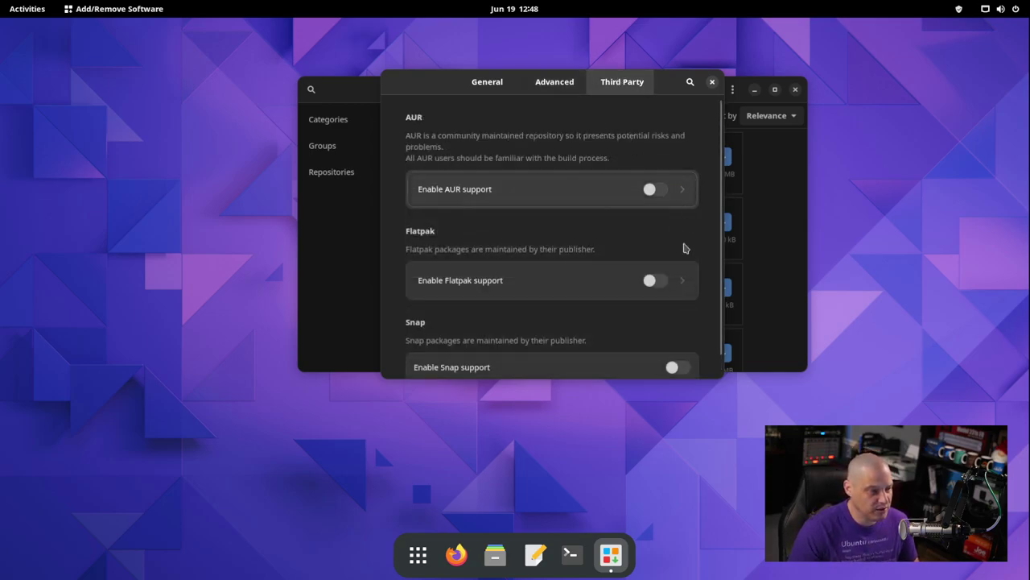
left_click(652, 190)
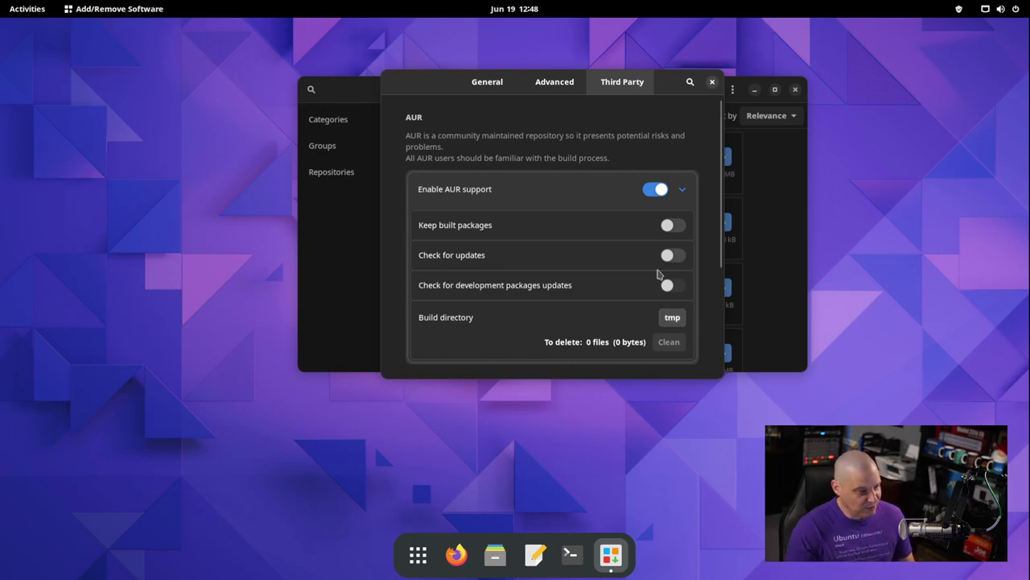
scroll(714, 322, "down", 5)
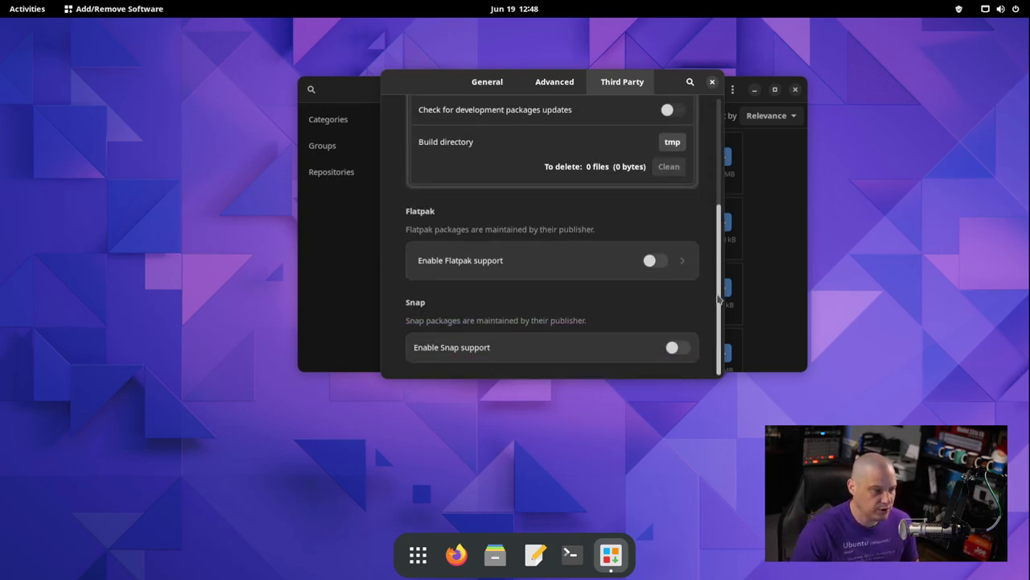
left_click(653, 260)
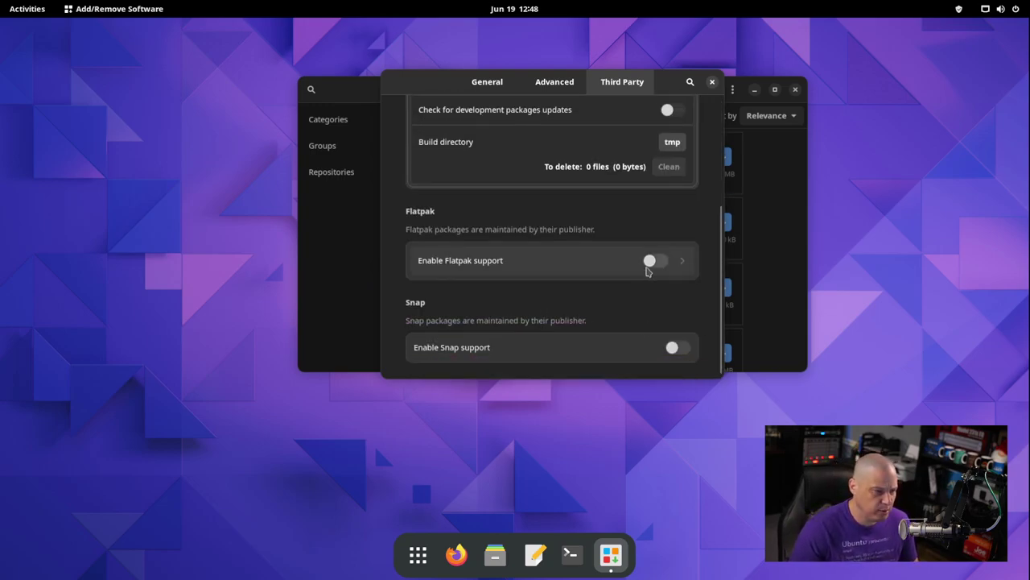
scroll(659, 322, "down", 1)
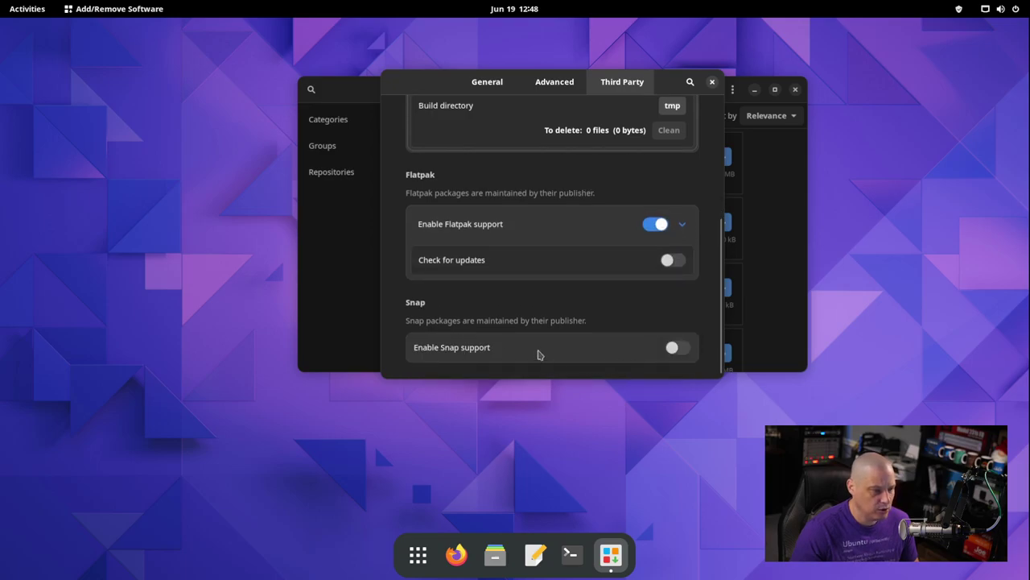
left_click(684, 348)
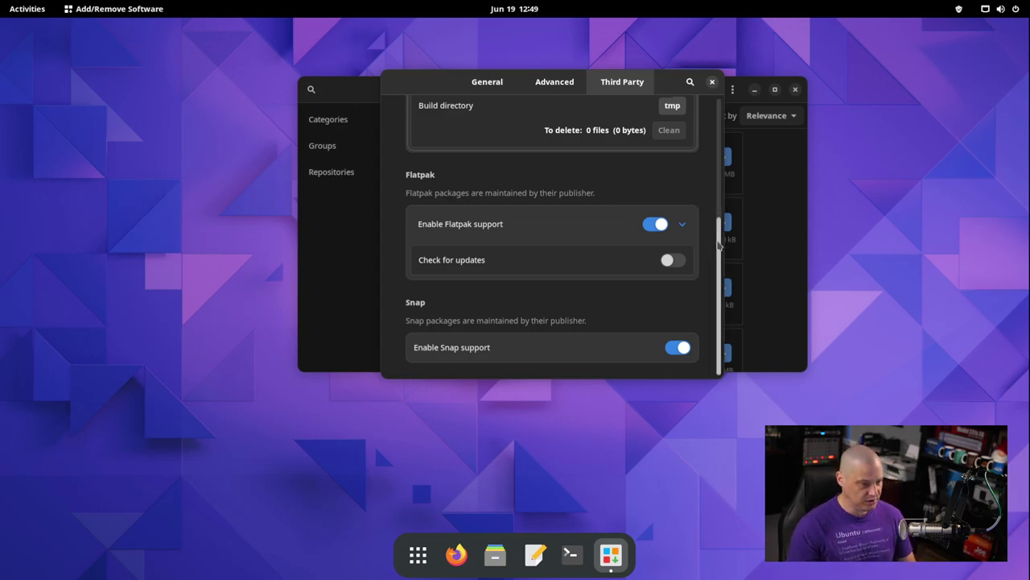
scroll(718, 262, "up", 5)
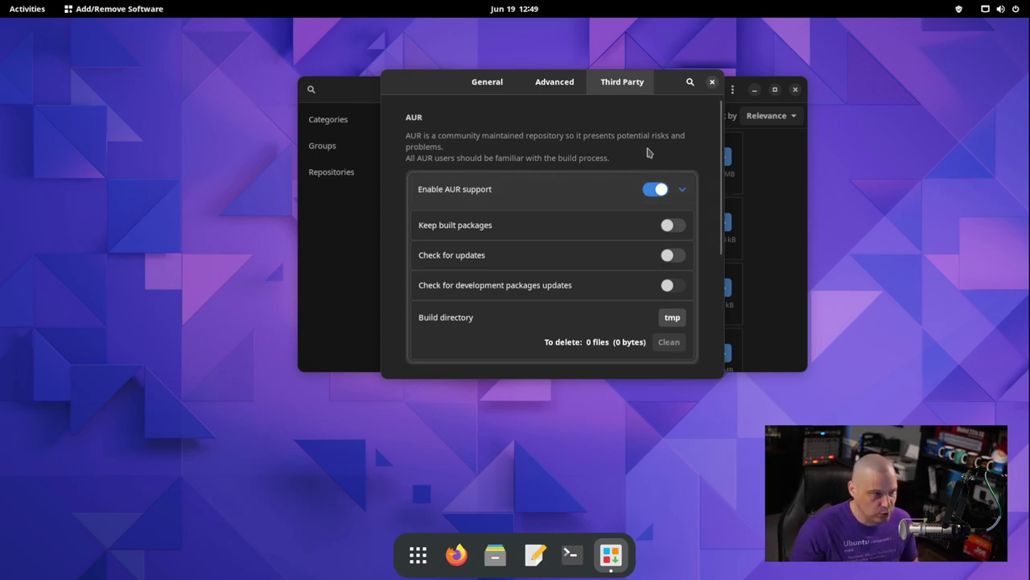
- Close the preferences and the software manager, then show the app grid
left_click(714, 83)
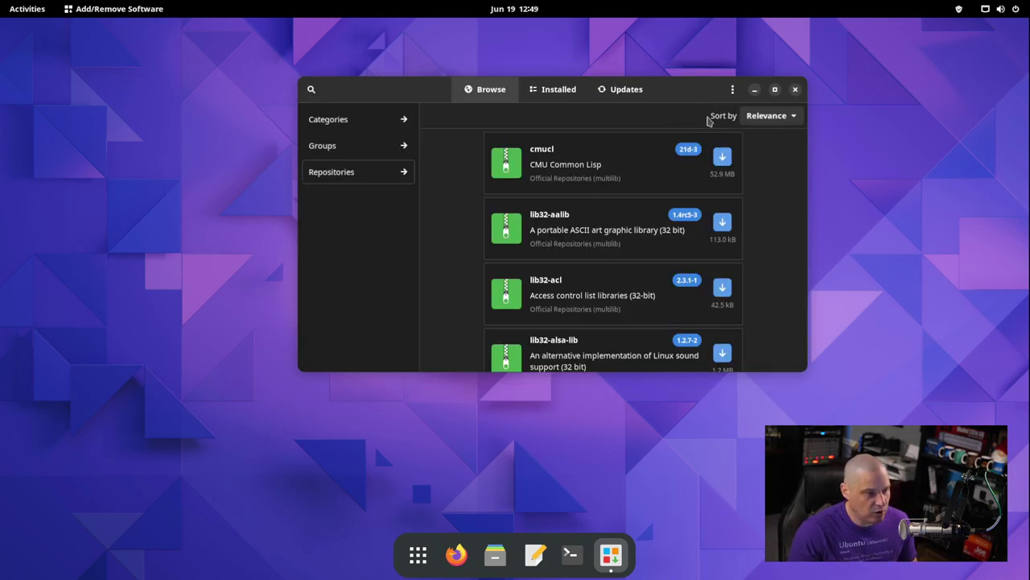
left_click(795, 89)
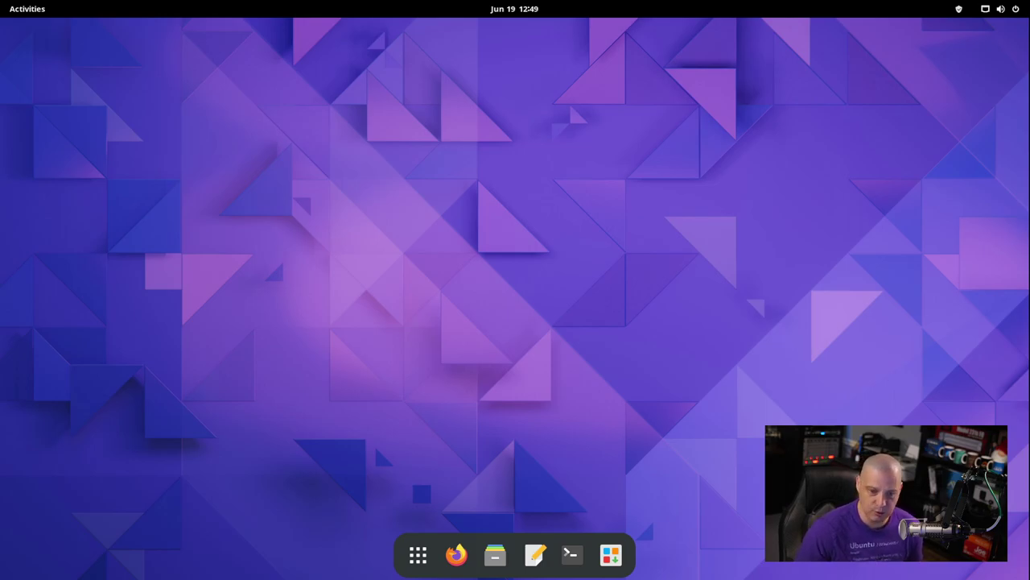
left_click(415, 557)
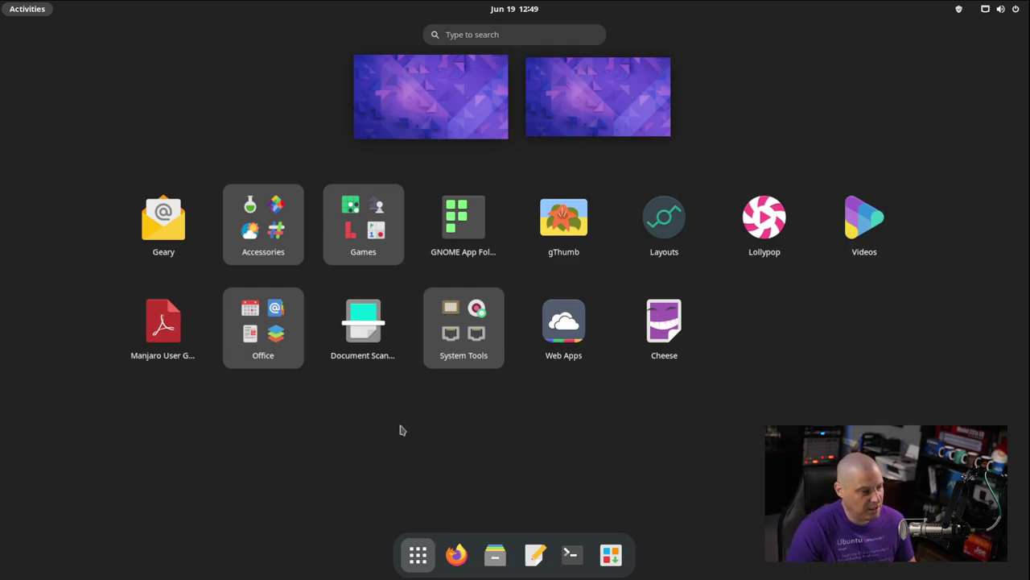
- Launch Tweaks from Accessories, dismiss its notice, close it, and open the Games folder
left_click(272, 217)
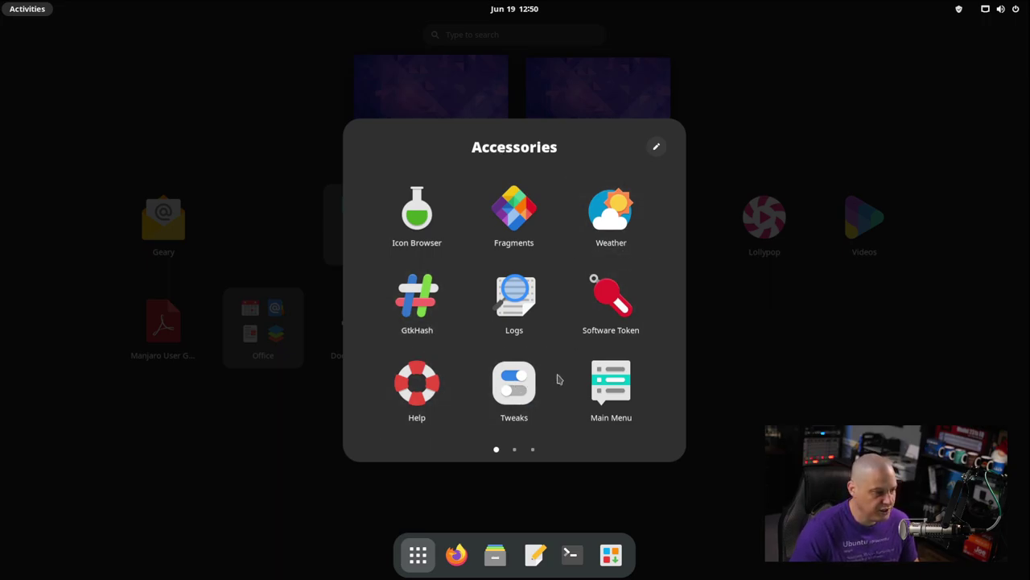
left_click(515, 387)
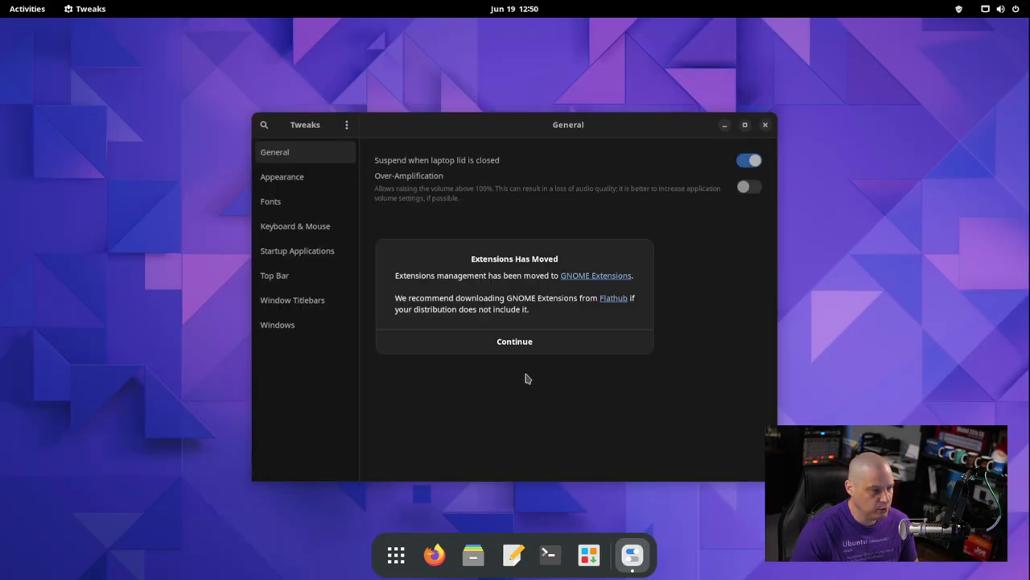
left_click(524, 344)
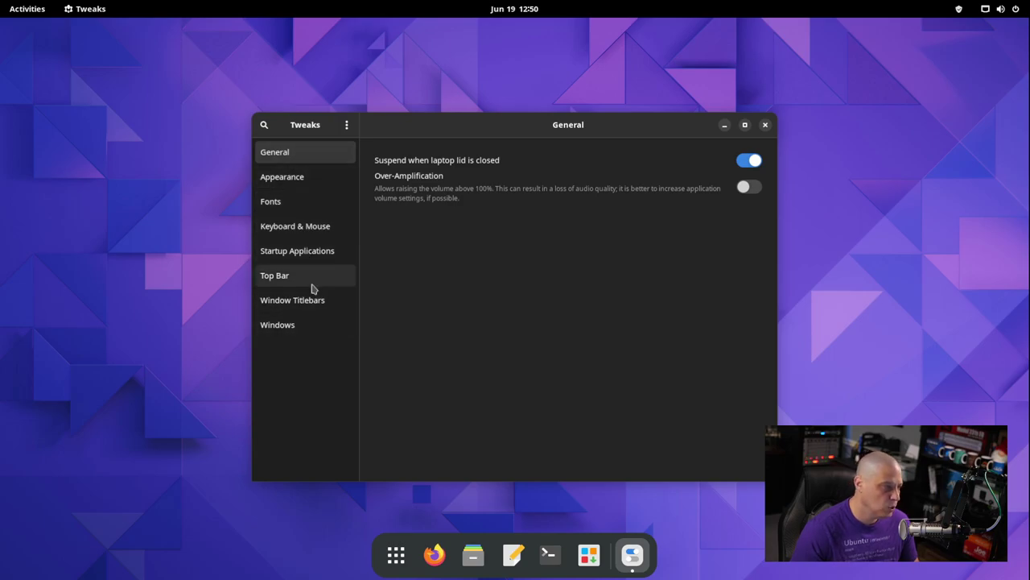
left_click(766, 125)
key("super+a")
left_click(374, 235)
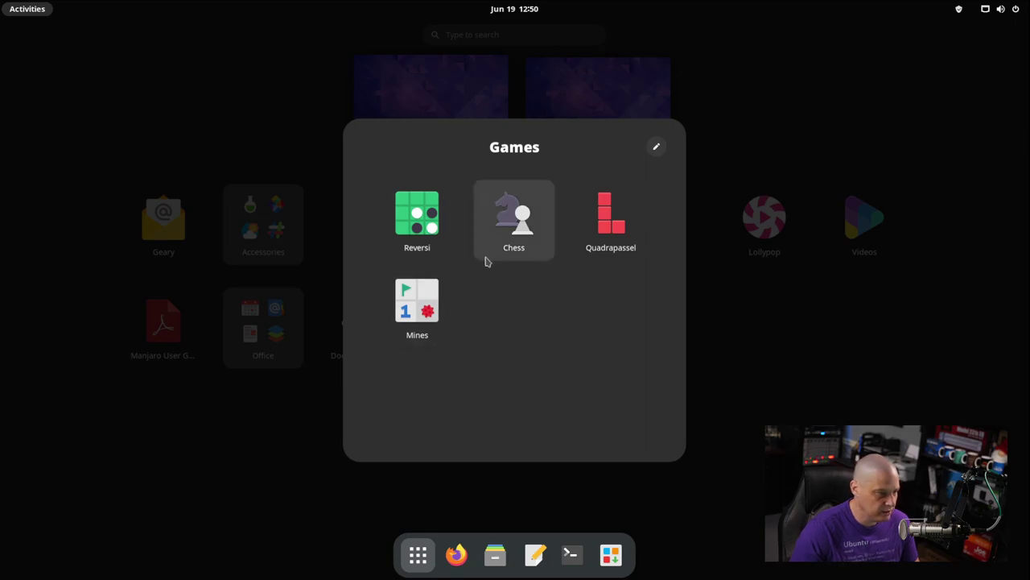
- Close the Games folder and look through the Office folder
left_click(784, 363)
left_click(263, 322)
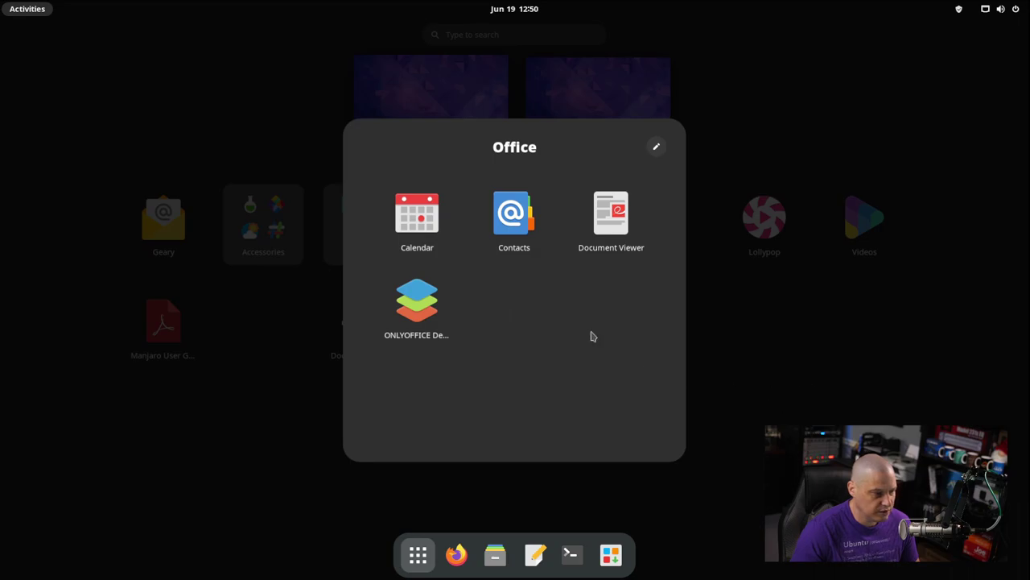
left_click(800, 379)
- Page through the System Tools folder's pages, then close it
left_click(470, 354)
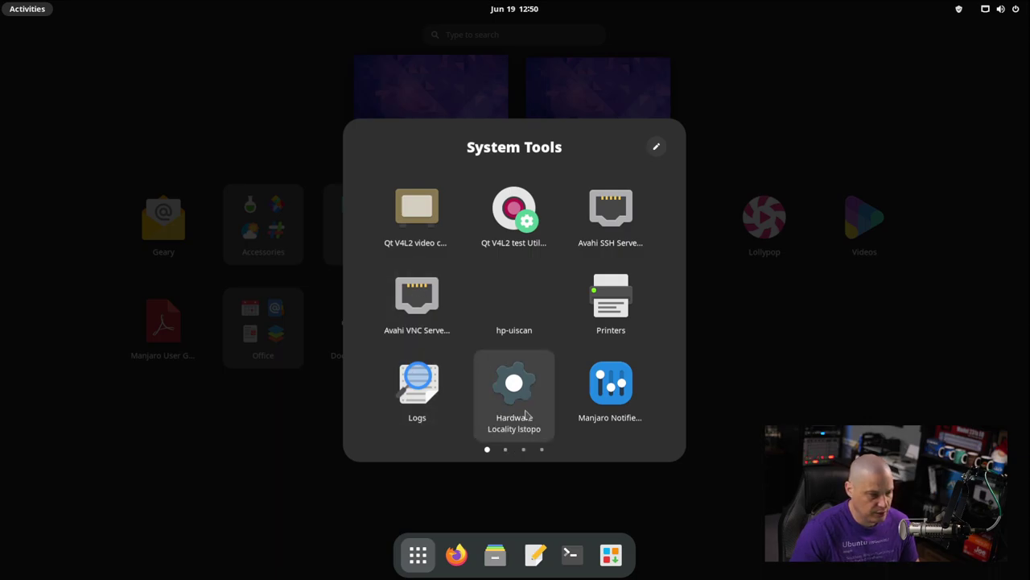
left_click(542, 450)
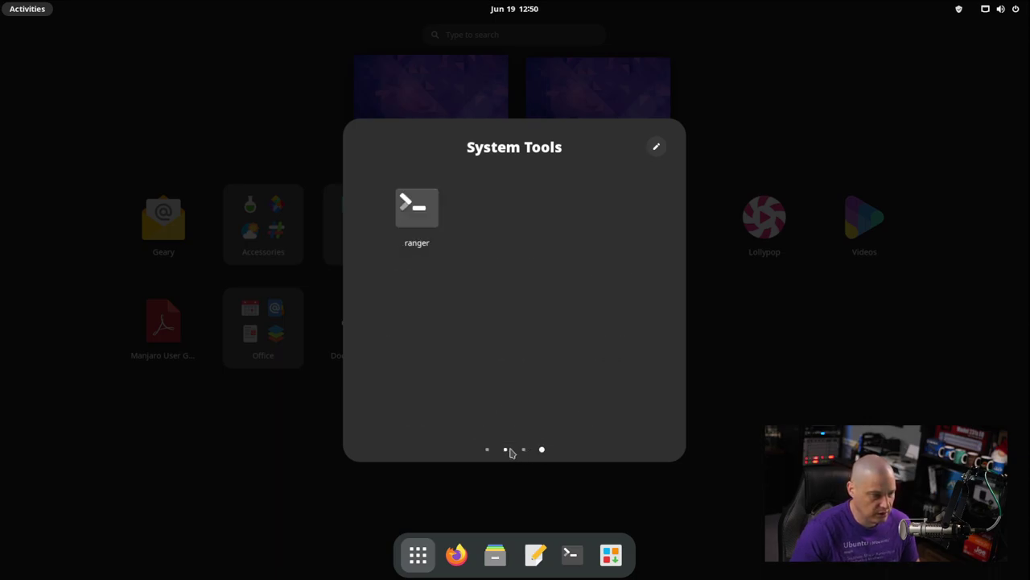
left_click(505, 450)
left_click(523, 450)
left_click(507, 450)
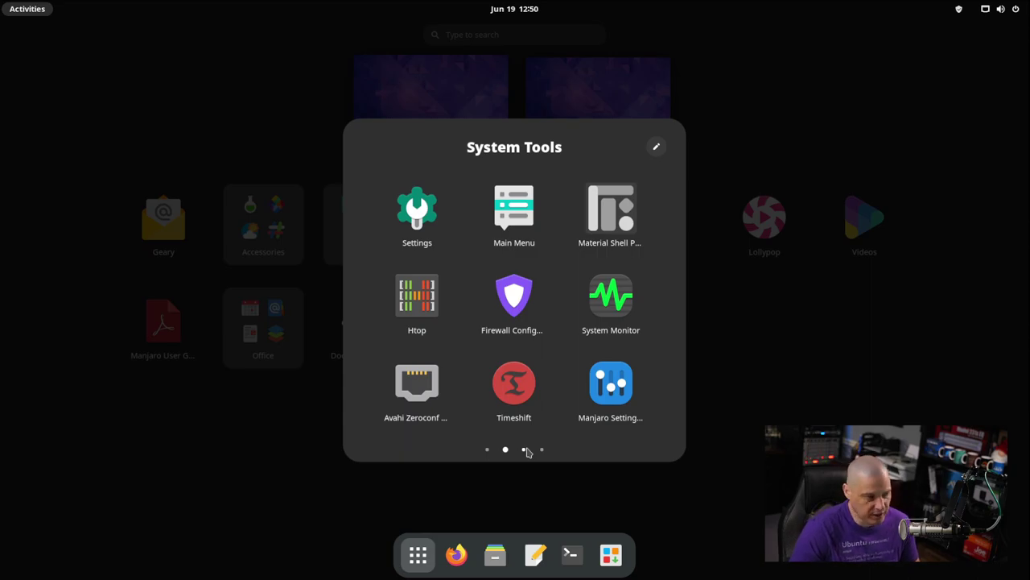
left_click(524, 450)
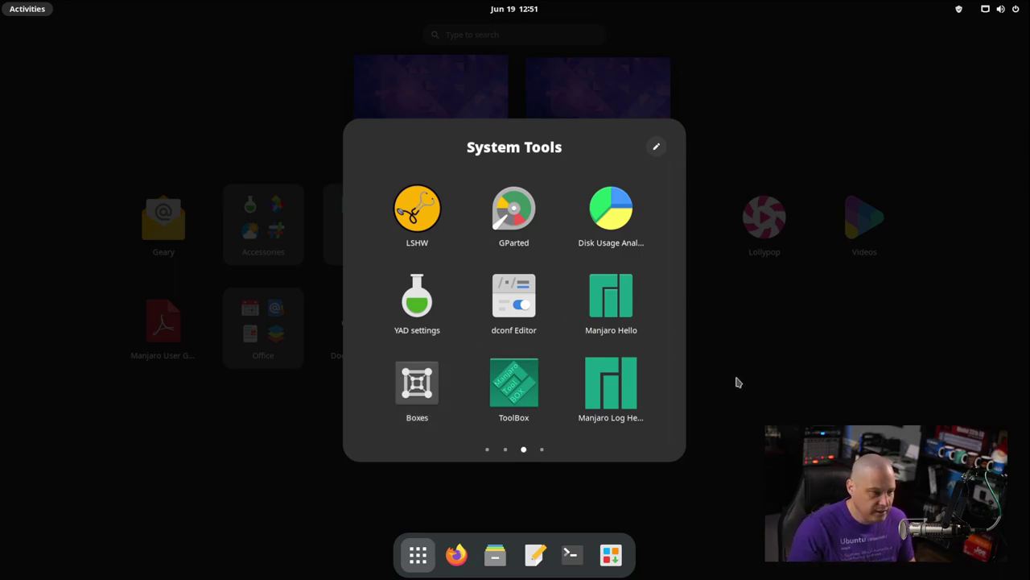
left_click(777, 391)
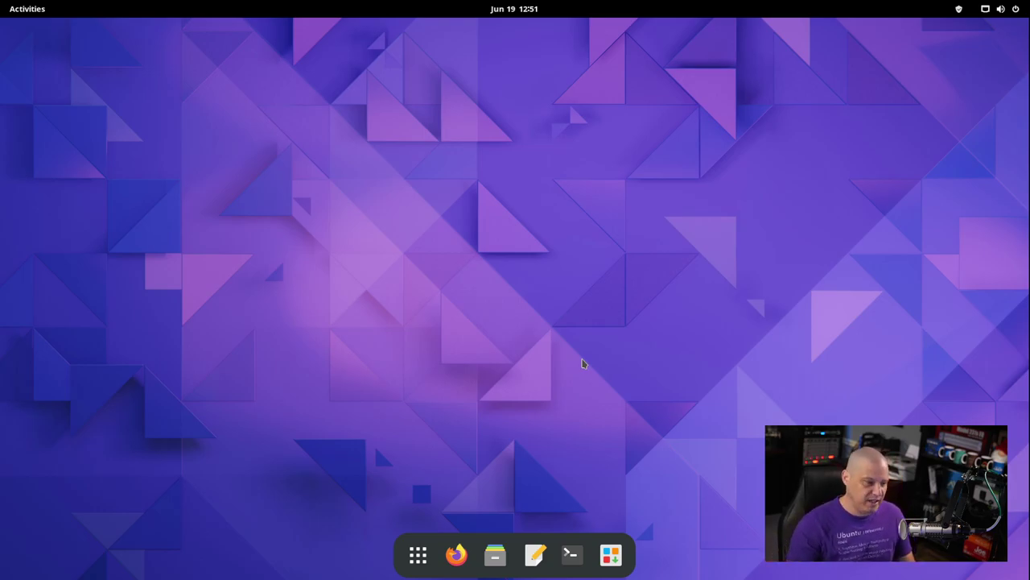
- In a maximized terminal, run lsb_release -drc, showing Manjaro 21.3.0 codename Ruah
left_click(577, 550)
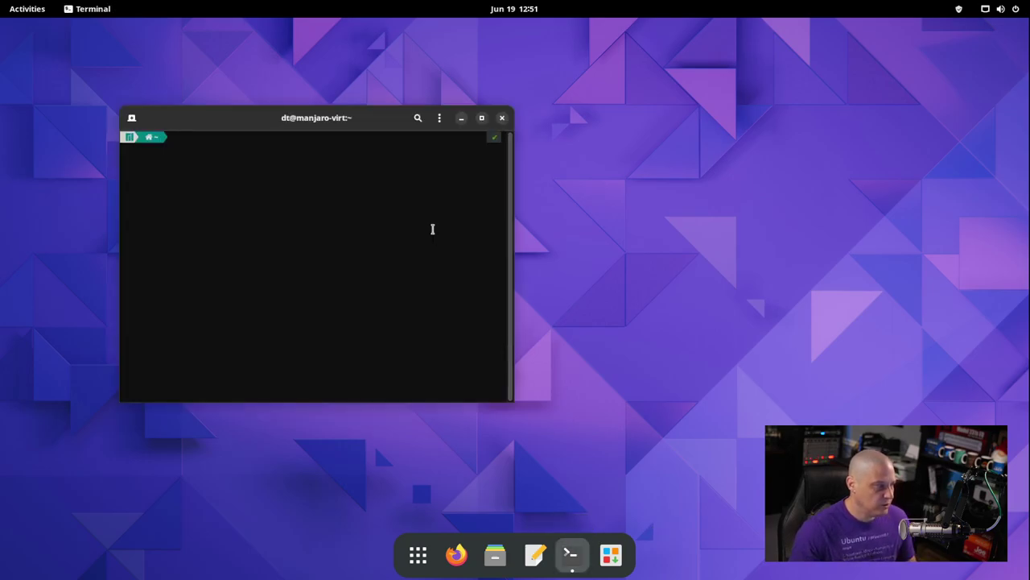
key("ctrl+plus")
key("ctrl+plus")
key("ctrl+plus")
key("ctrl+plus")
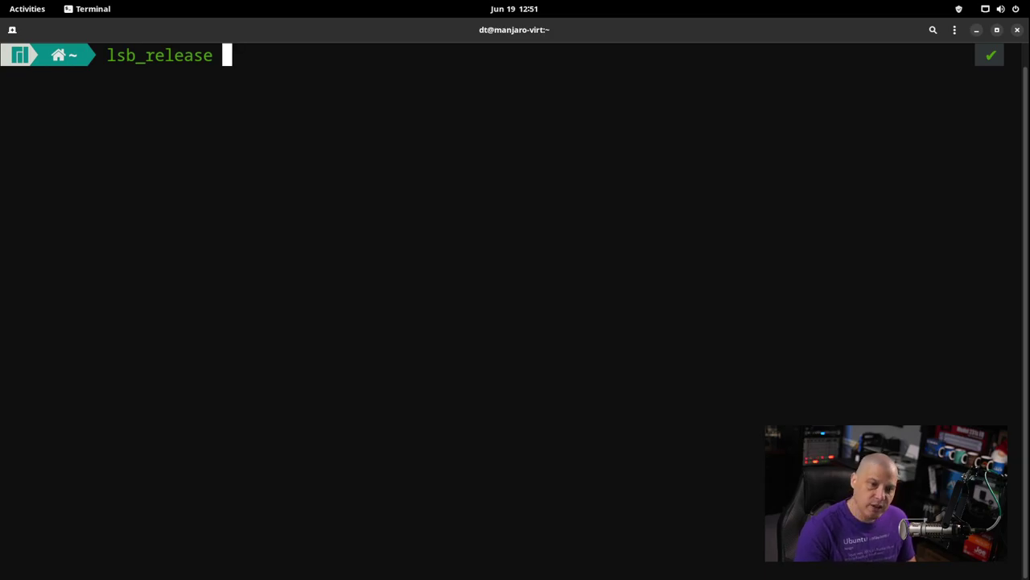
type("-")
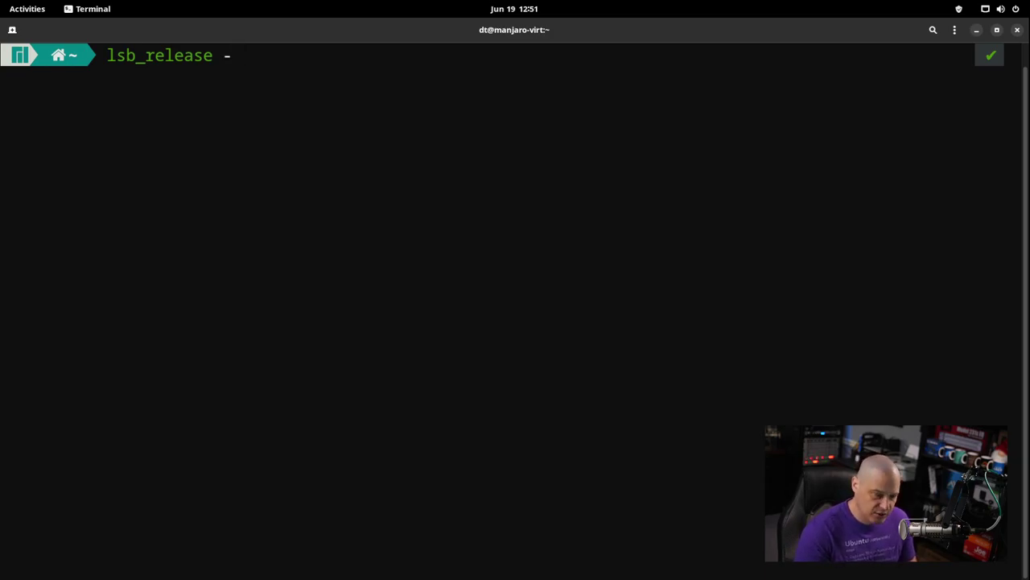
type("drc")
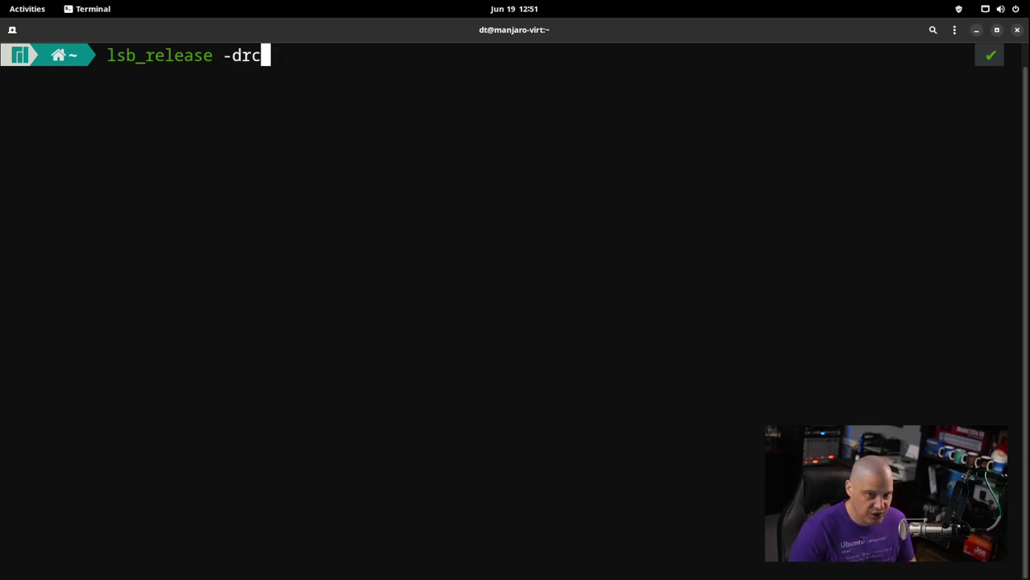
key("Return")
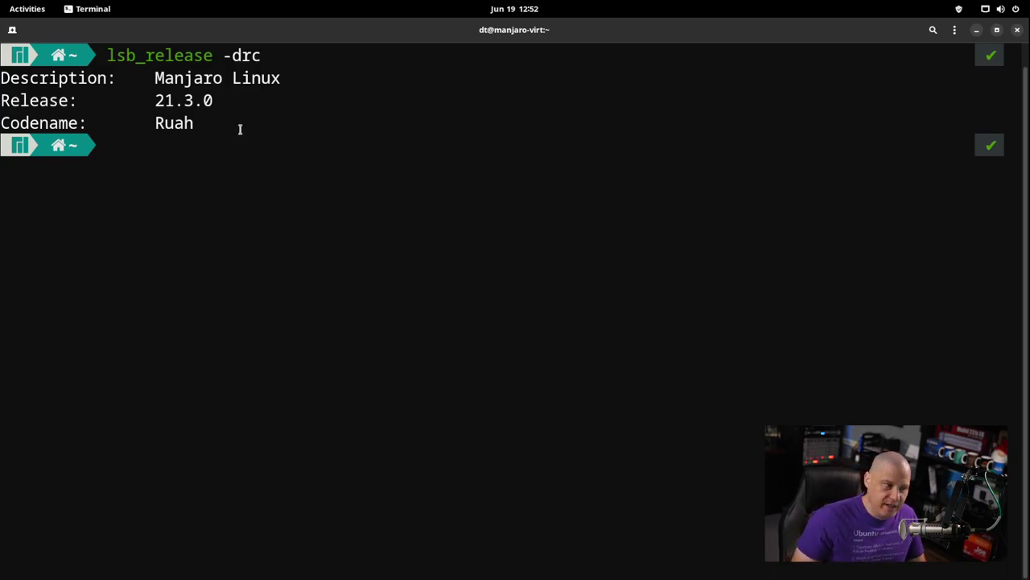
left_click_drag(240, 127, 4, 76)
left_click(326, 337)
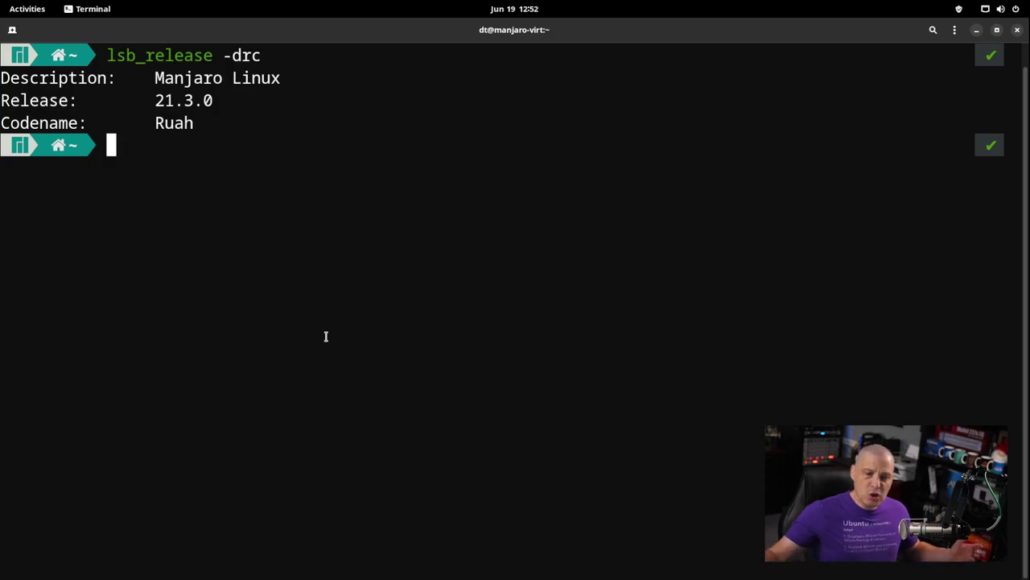
- Close the terminal window, leaving the empty desktop
left_click(1017, 30)
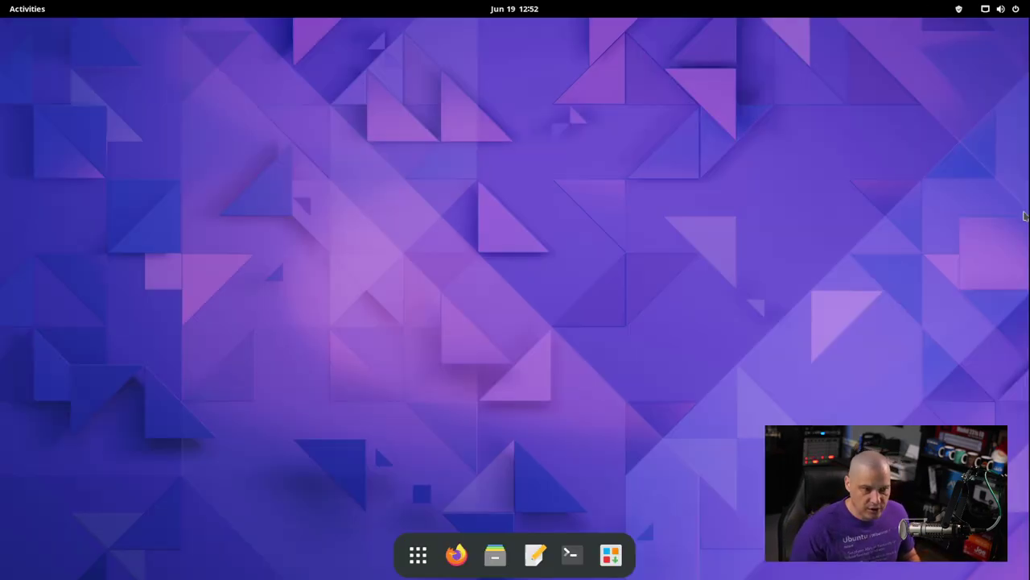